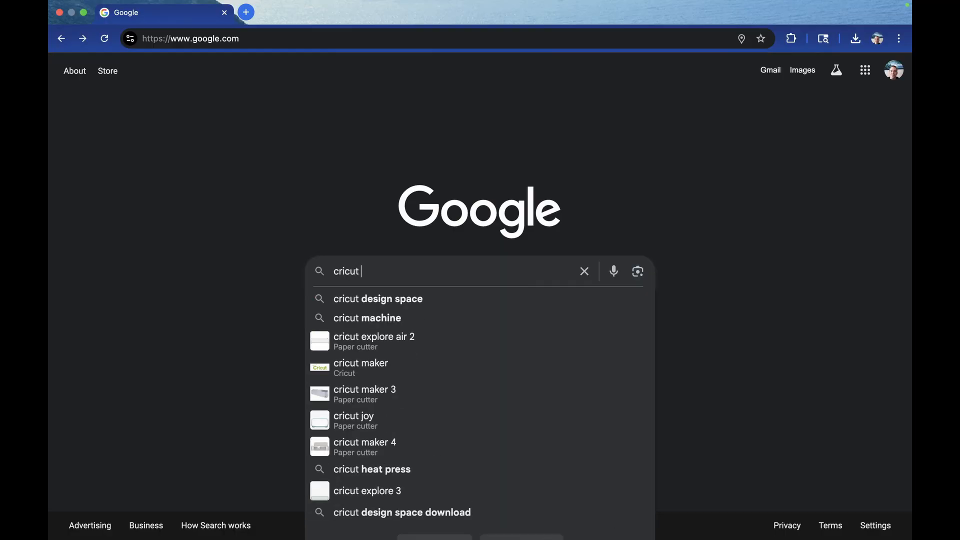
# Search Google for "cricut design space" and open the official Cricut Design Space site
pyautogui.write('n space')
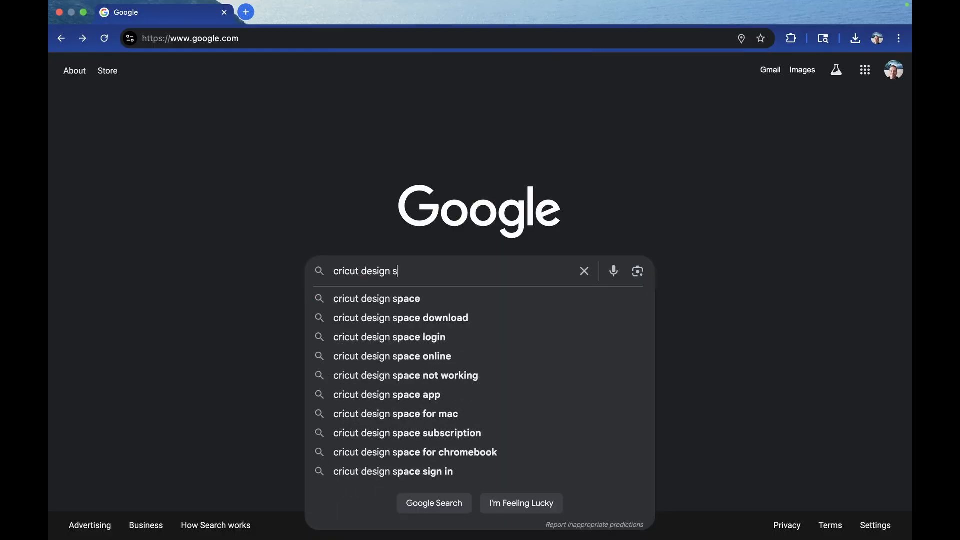
pyautogui.press('Return')
pyautogui.scroll(-2, 229, 452)
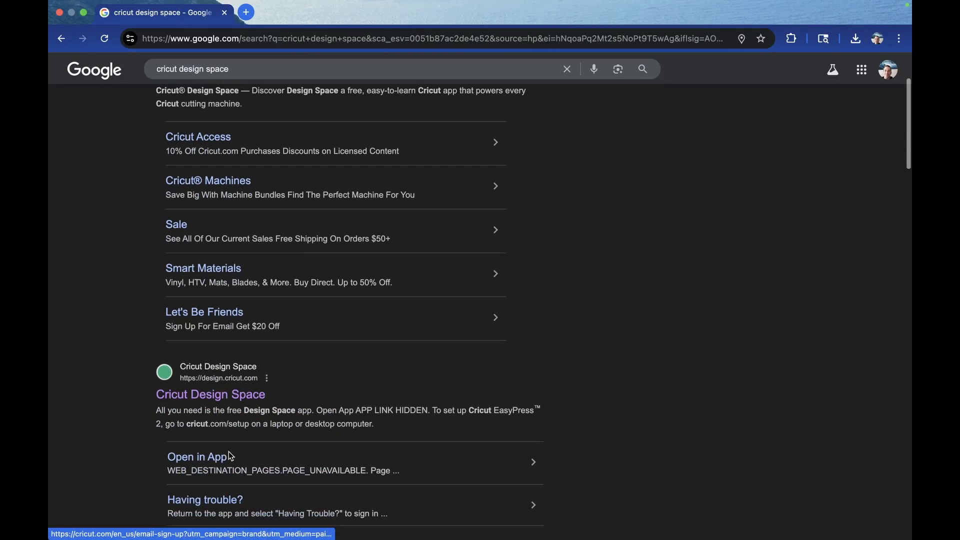
pyautogui.click(222, 387)
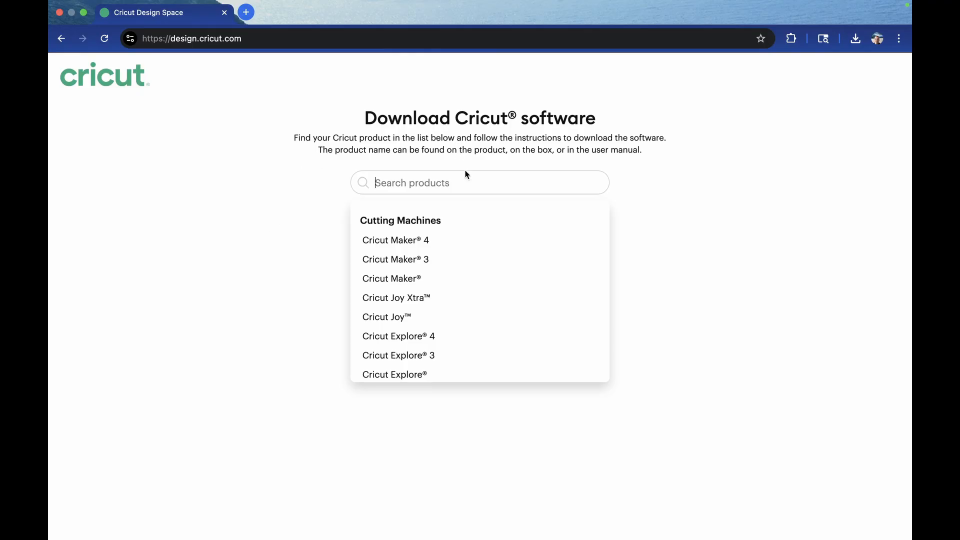
# Choose Cricut Explore 3 from the product list, agree to the Cricut terms, and download Design Space for Mac
pyautogui.scroll(-2, 481, 340)
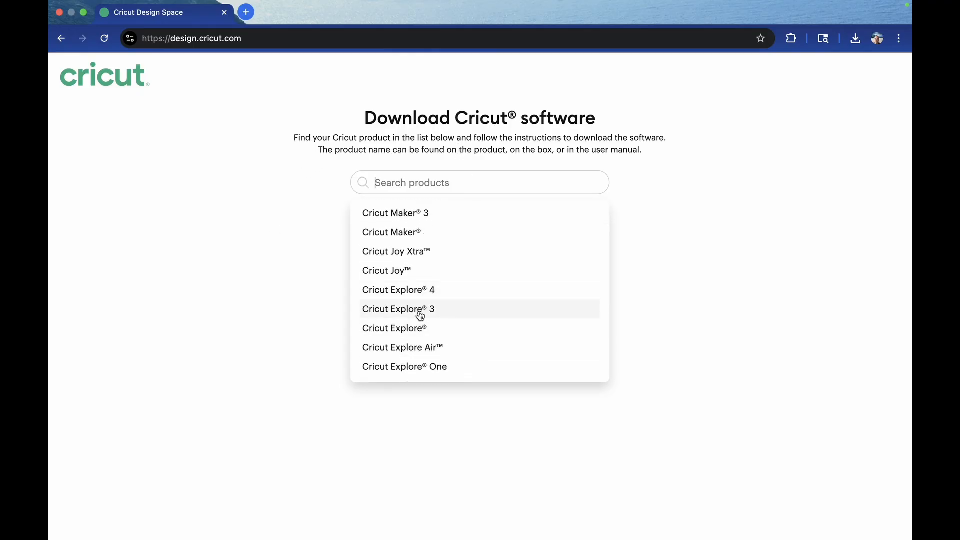
pyautogui.scroll(-3, 455, 311)
pyautogui.scroll(2, 455, 310)
pyautogui.scroll(-1, 454, 311)
pyautogui.scroll(-5, 455, 311)
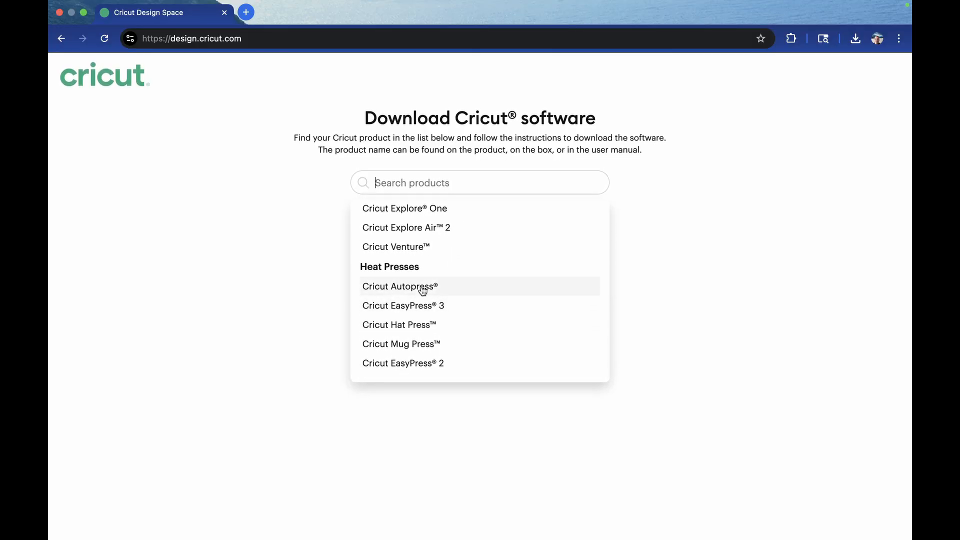
pyautogui.scroll(8, 422, 300)
pyautogui.scroll(-4, 435, 267)
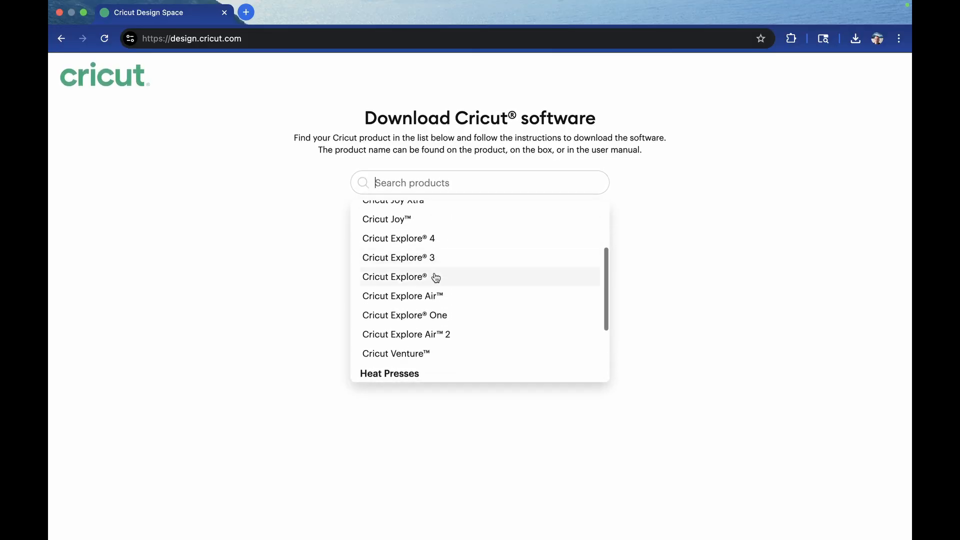
pyautogui.click(432, 259)
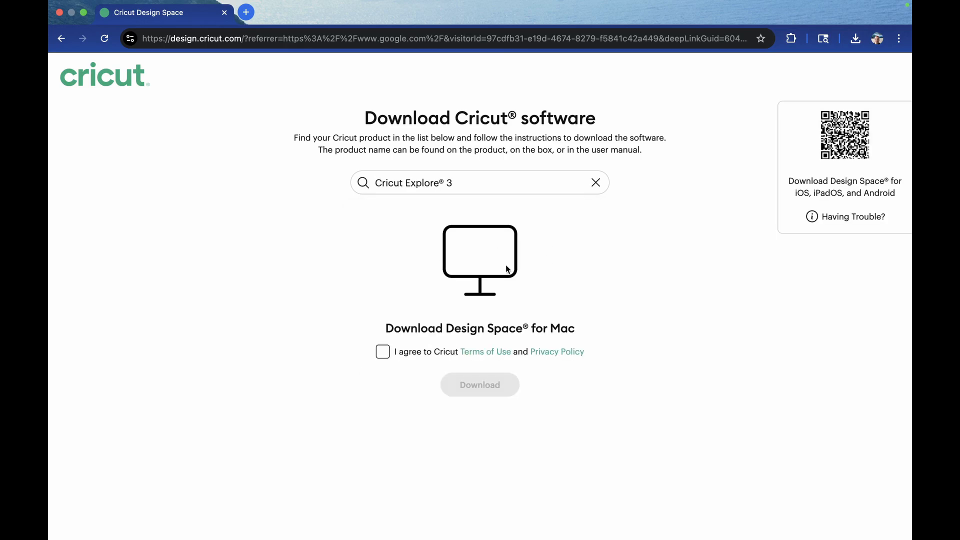
pyautogui.click(382, 353)
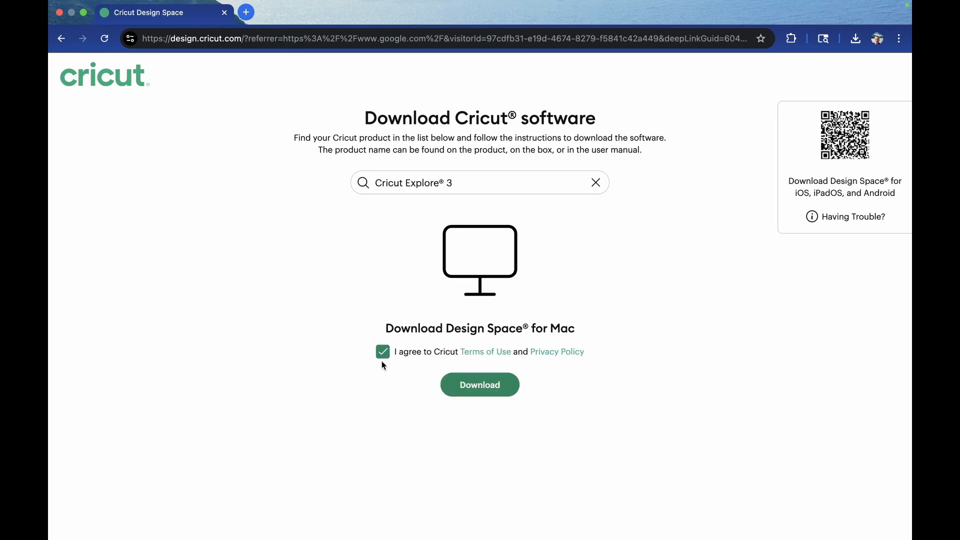
pyautogui.click(488, 387)
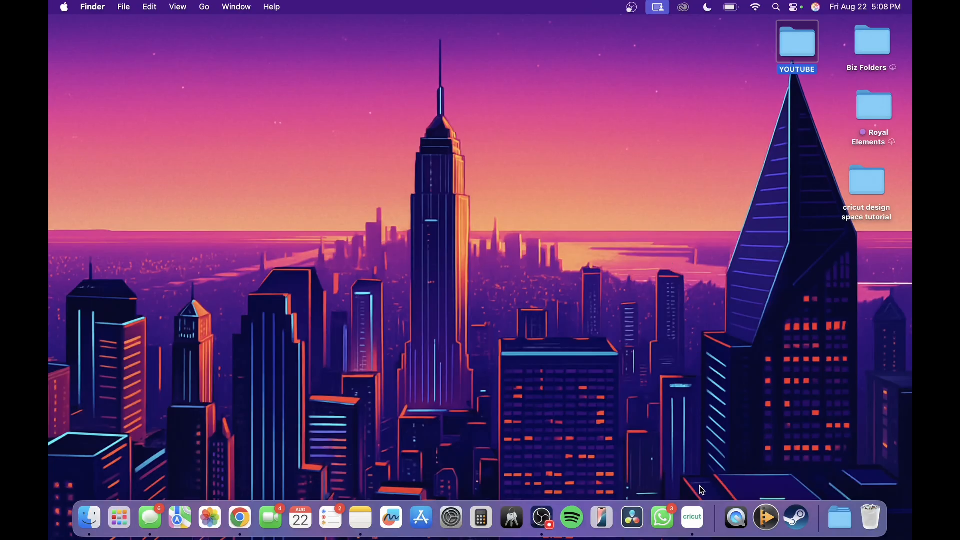
# Launch Cricut Design Space in full screen and dismiss the scheduled maintenance notice
pyautogui.click(694, 529)
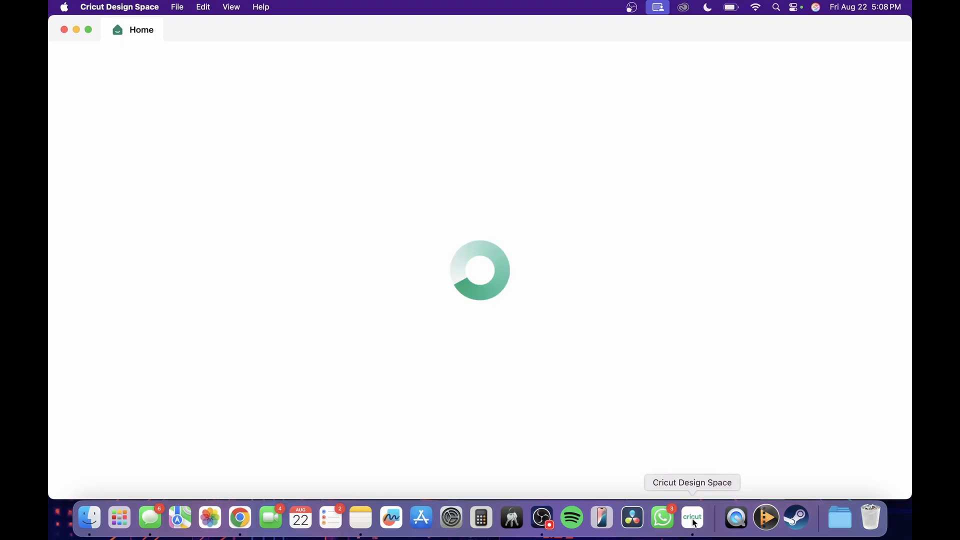
pyautogui.click(89, 30)
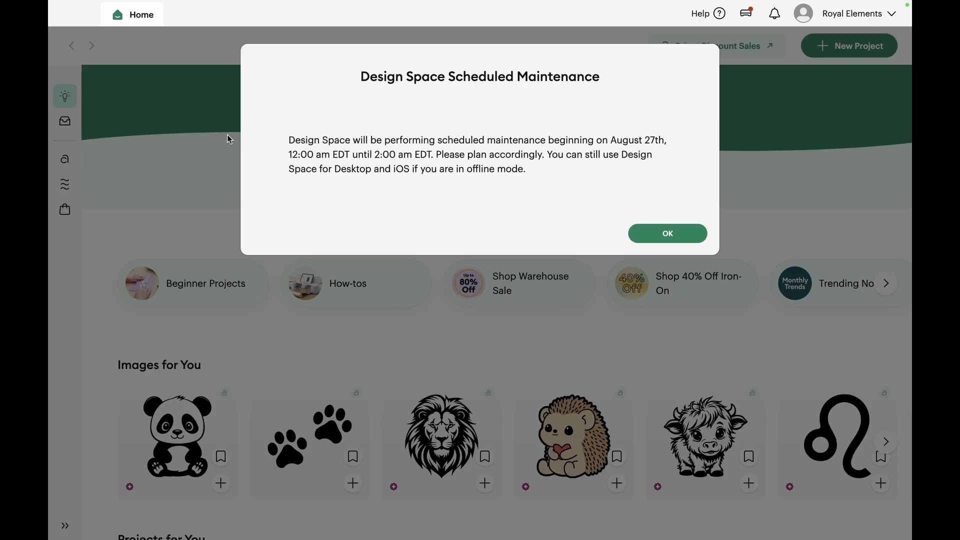
pyautogui.click(667, 233)
# Look over the home page's category shortcuts, suggested images, suggested projects and new Cricut content
pyautogui.scroll(-5, 98, 311)
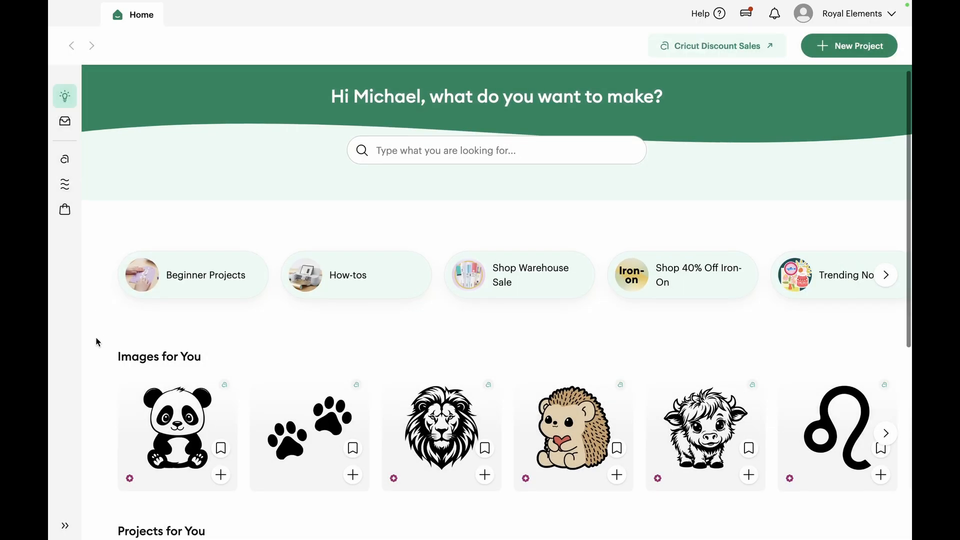
pyautogui.scroll(-4, 97, 341)
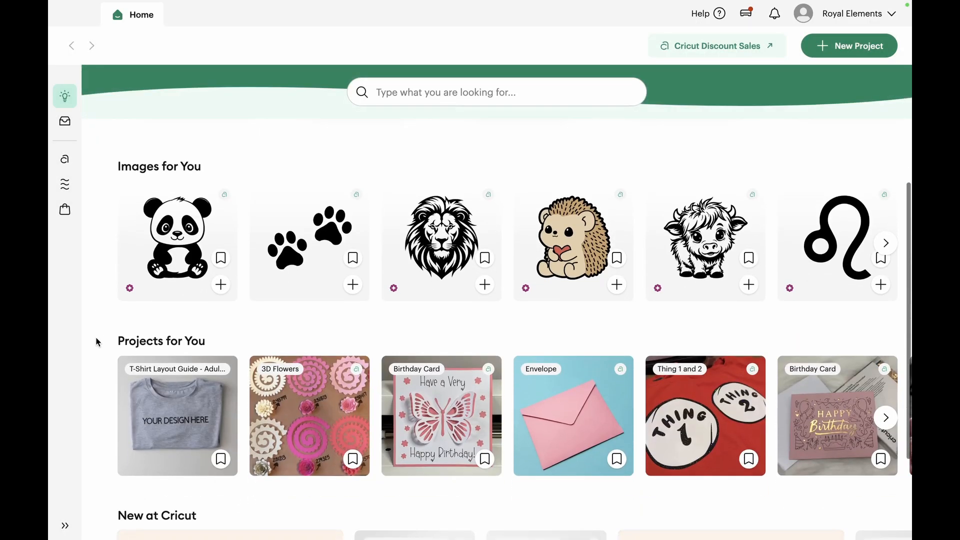
pyautogui.scroll(9, 97, 342)
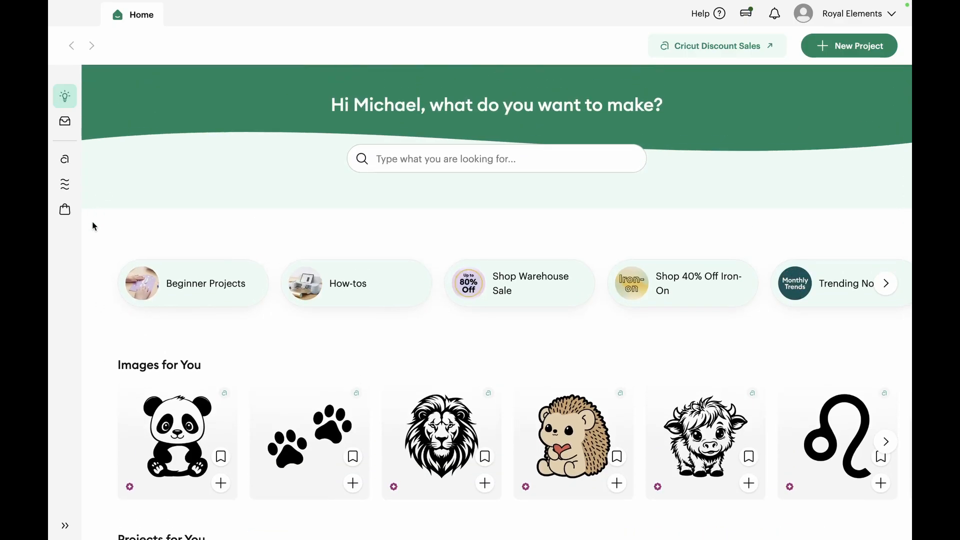
pyautogui.scroll(-1, 93, 267)
pyautogui.scroll(1, 92, 268)
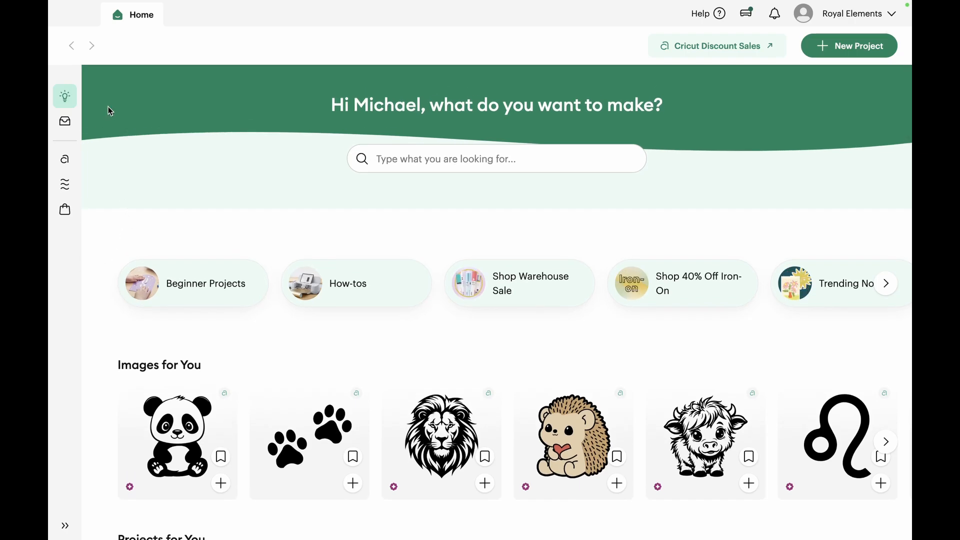
pyautogui.scroll(-1, 107, 333)
pyautogui.scroll(1, 107, 334)
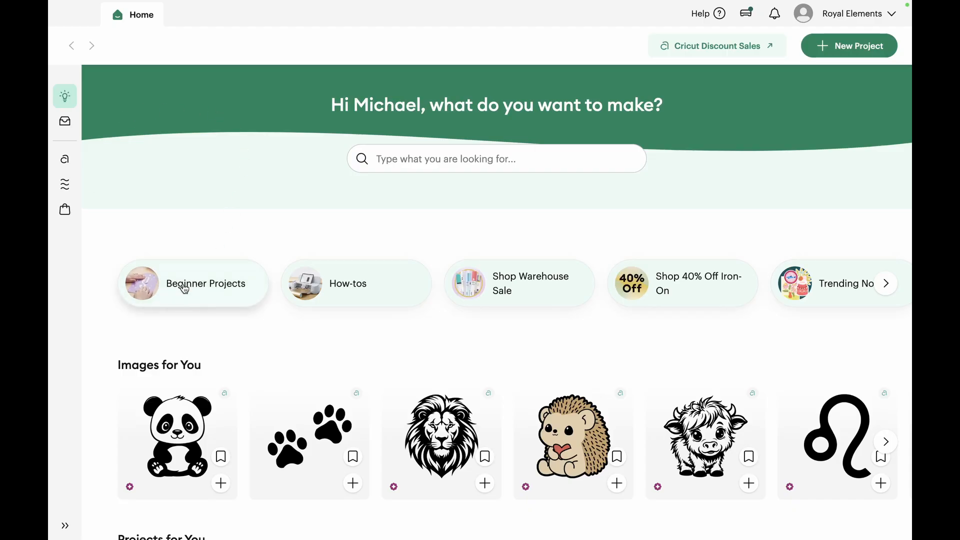
pyautogui.scroll(-6, 380, 302)
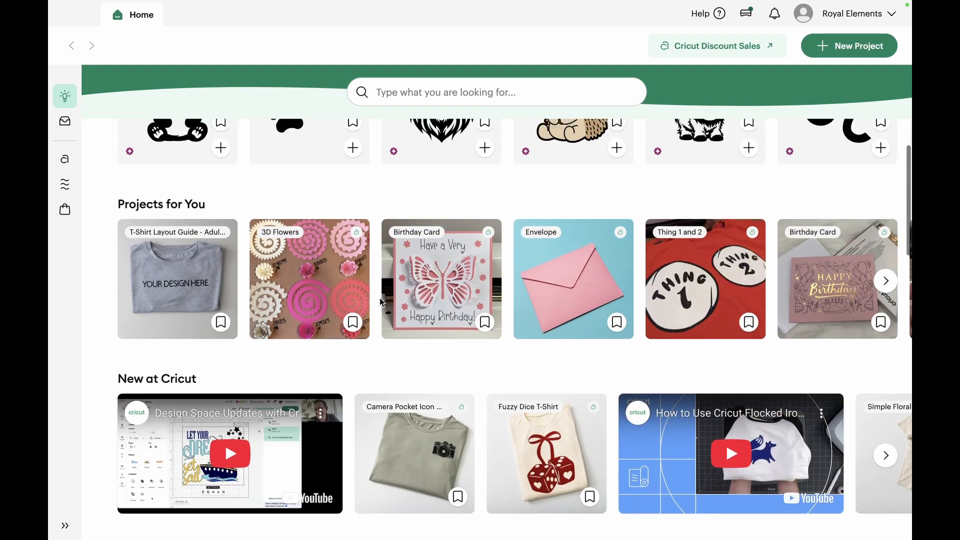
pyautogui.scroll(5, 379, 301)
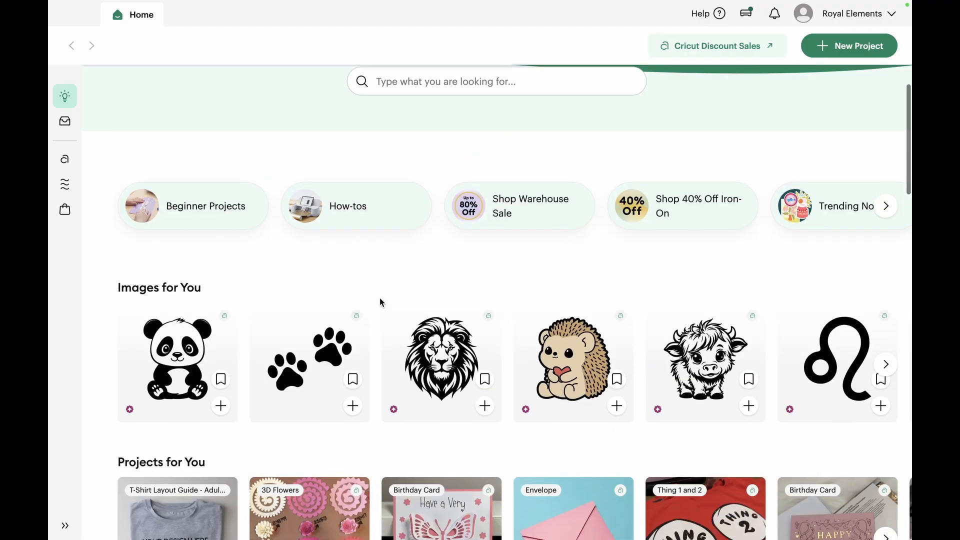
# Browse the saved projects under My Projects, and view the Bookmarked and Ready-to-Make project lists
pyautogui.click(65, 121)
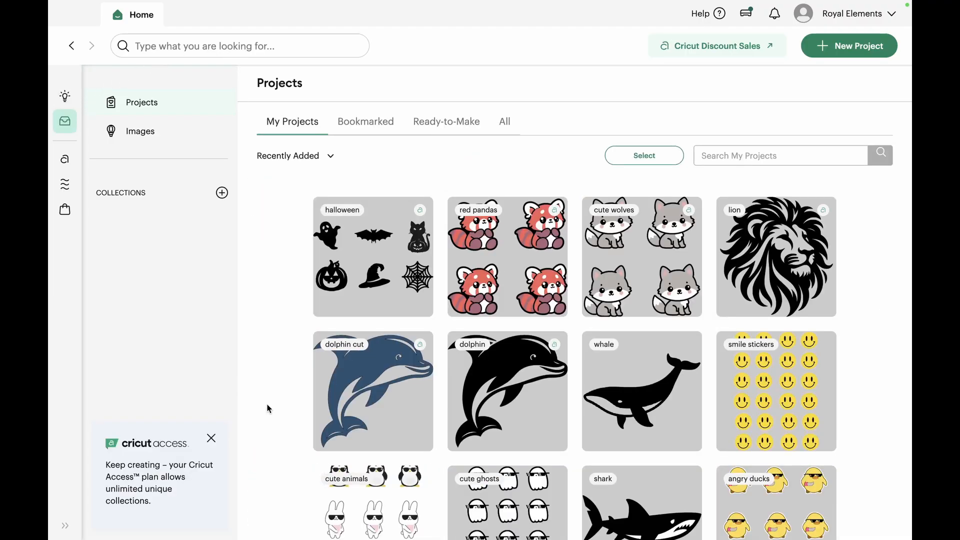
pyautogui.scroll(-2, 268, 409)
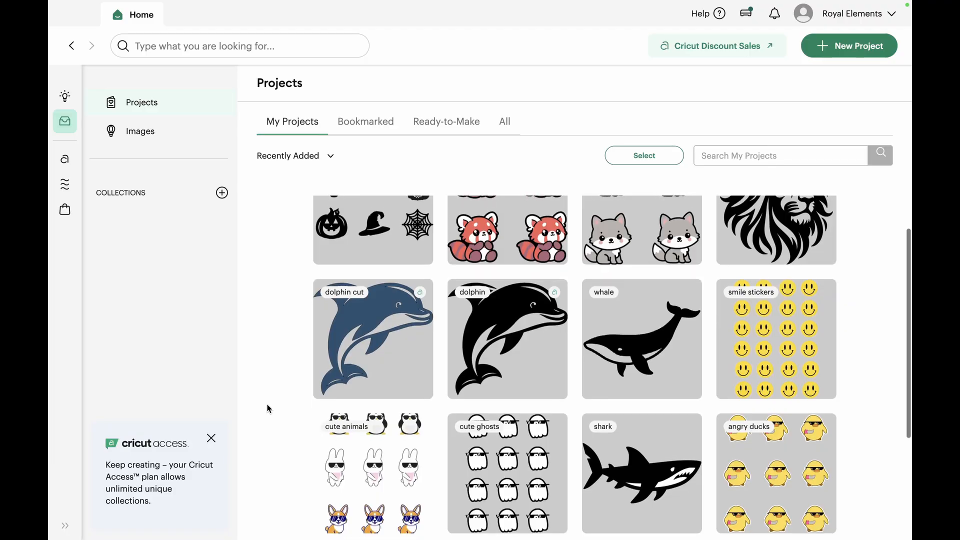
pyautogui.scroll(-3, 268, 408)
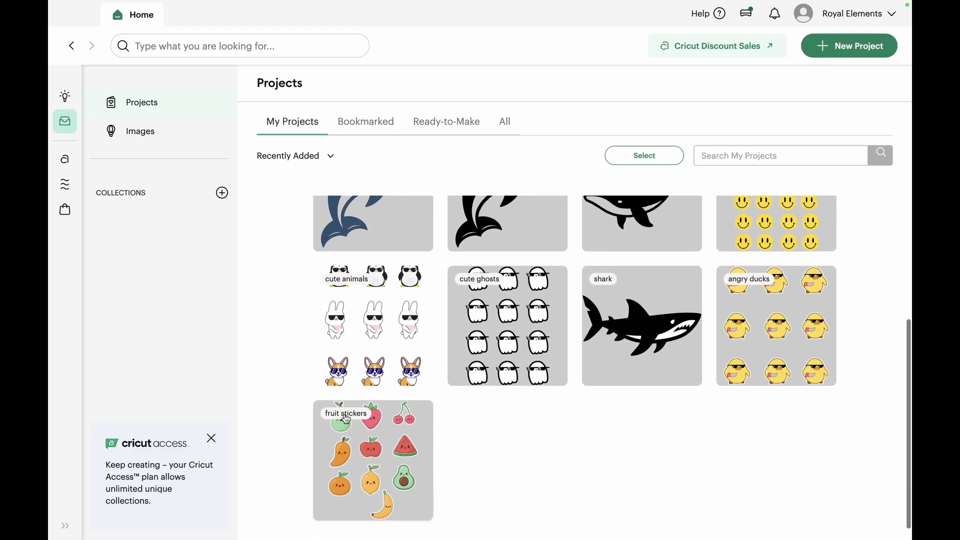
pyautogui.scroll(2, 392, 339)
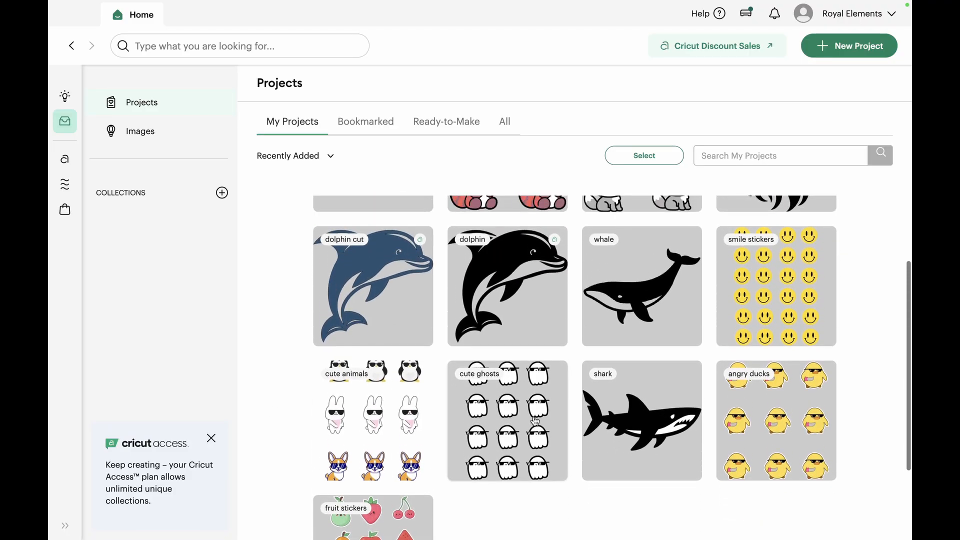
pyautogui.scroll(2, 533, 421)
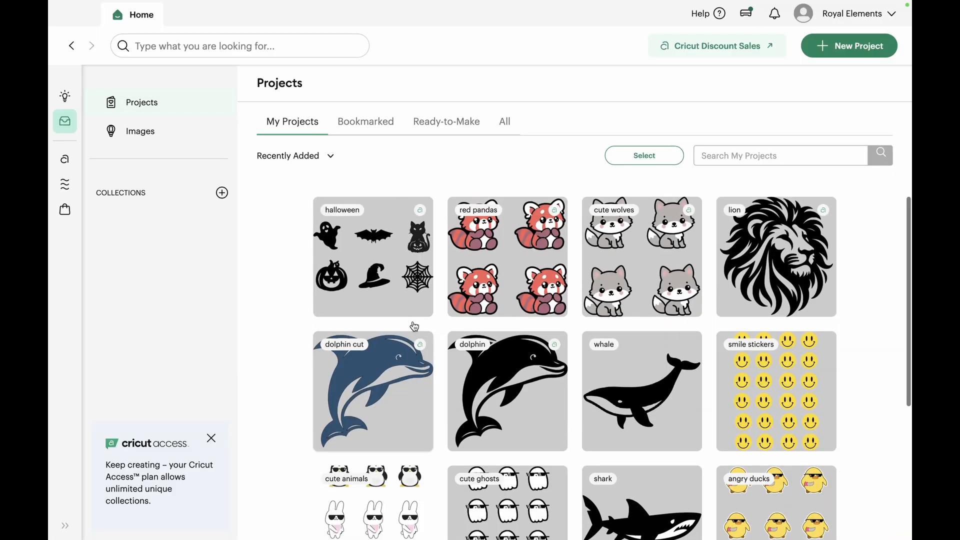
pyautogui.click(366, 123)
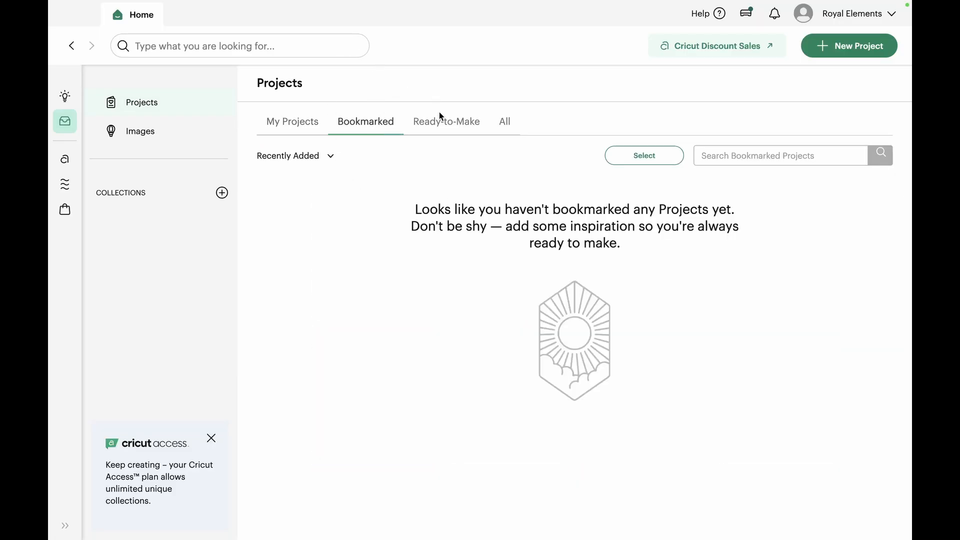
pyautogui.click(441, 120)
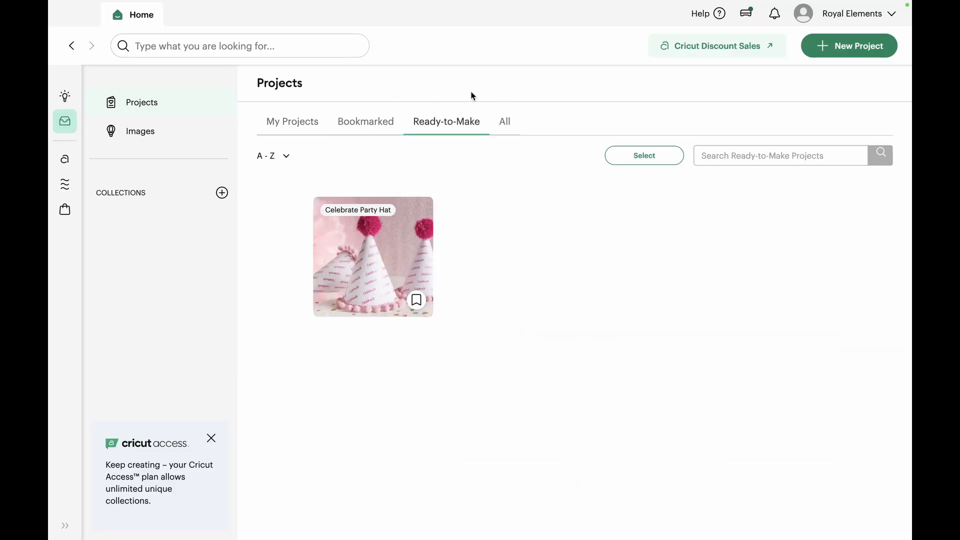
# Switch the saved items to Images and browse the uploaded images
pyautogui.click(125, 132)
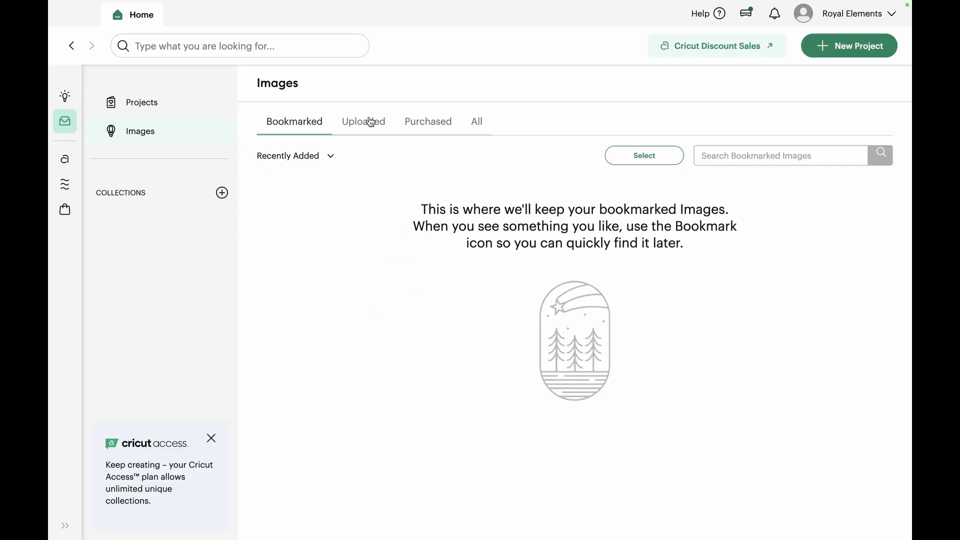
pyautogui.click(385, 125)
pyautogui.scroll(-3, 286, 438)
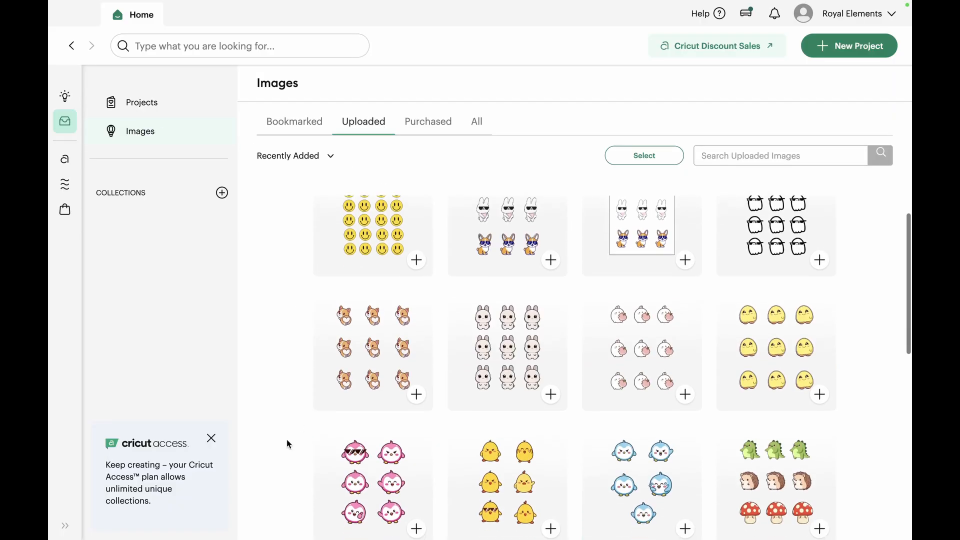
pyautogui.scroll(-7, 288, 443)
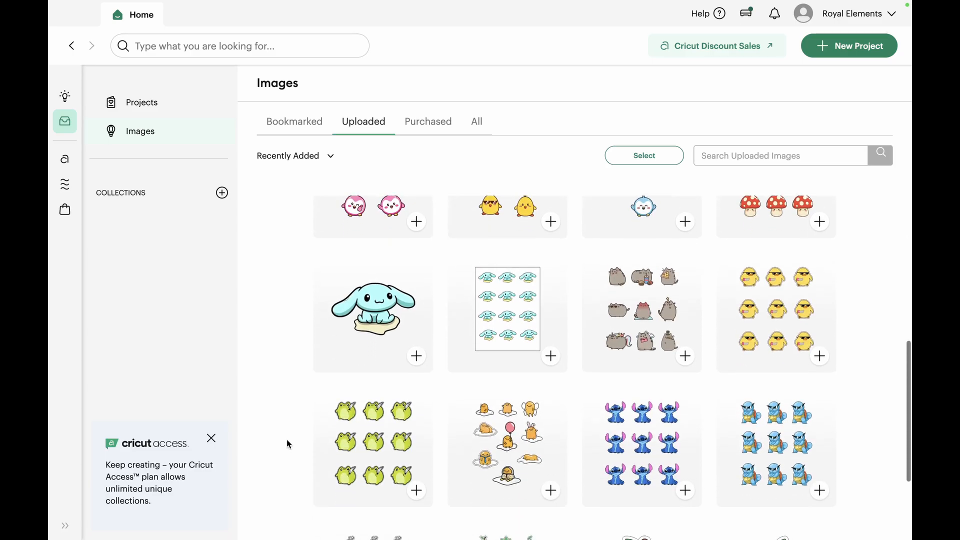
pyautogui.scroll(2, 295, 309)
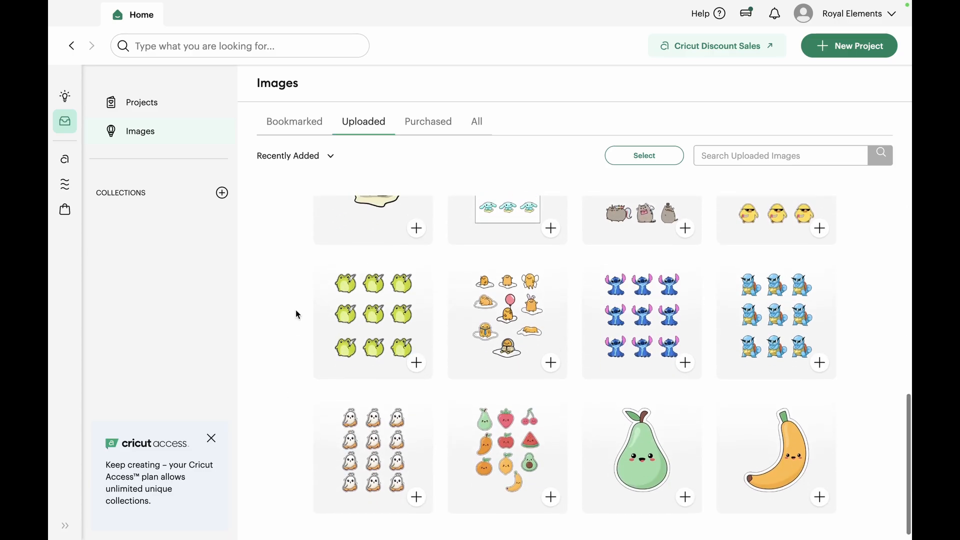
pyautogui.scroll(4, 296, 309)
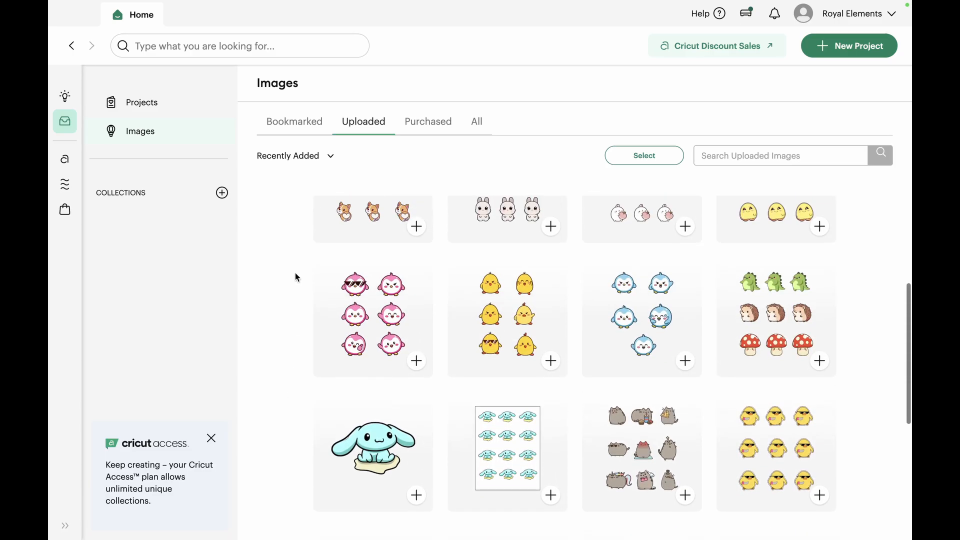
# Open the Cricut Access page and review the subscription plan details
pyautogui.click(64, 160)
pyautogui.scroll(-1, 172, 390)
pyautogui.scroll(-1, 173, 410)
pyautogui.scroll(1, 173, 411)
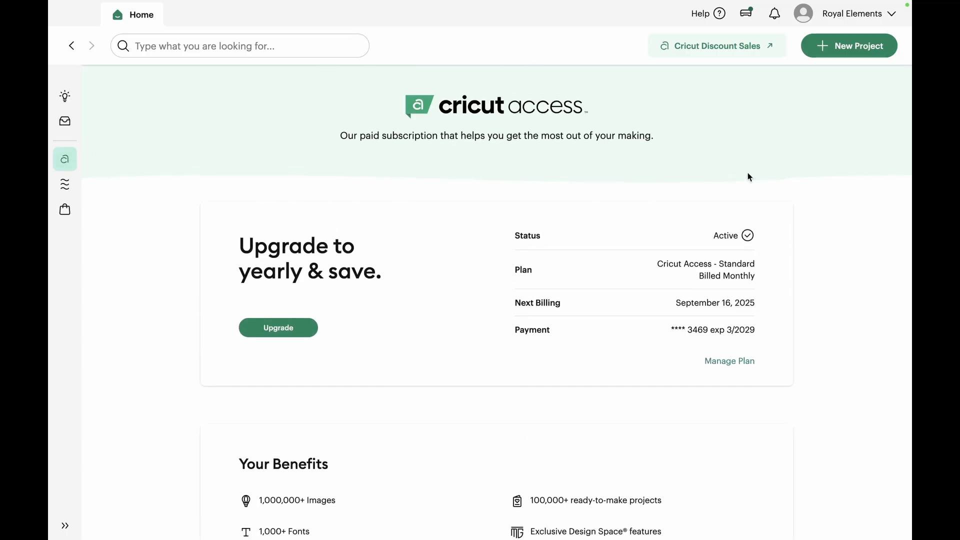
pyautogui.scroll(-3, 472, 346)
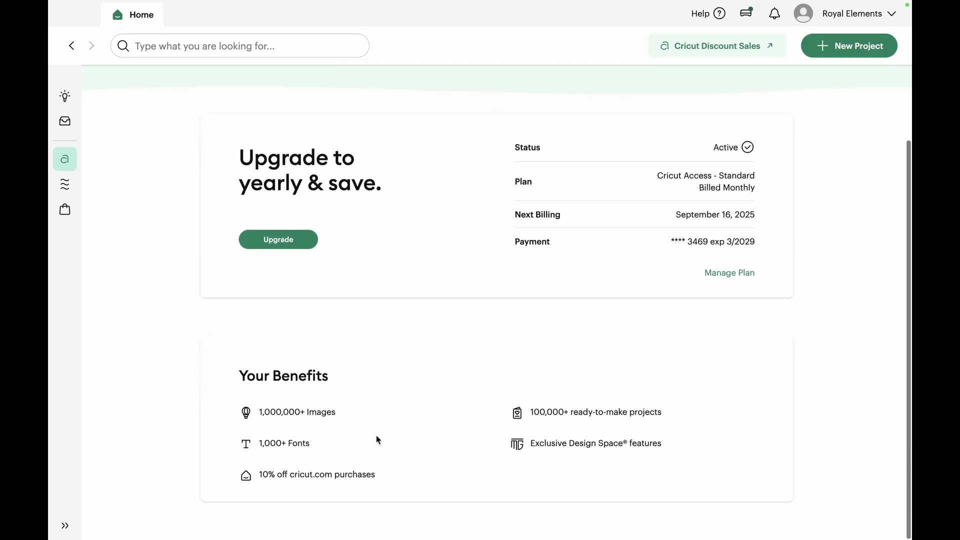
# Highlight the images, fonts and ready-to-make projects entries in the Cricut Access benefits while reading them
pyautogui.moveTo(363, 414); pyautogui.dragTo(263, 411)
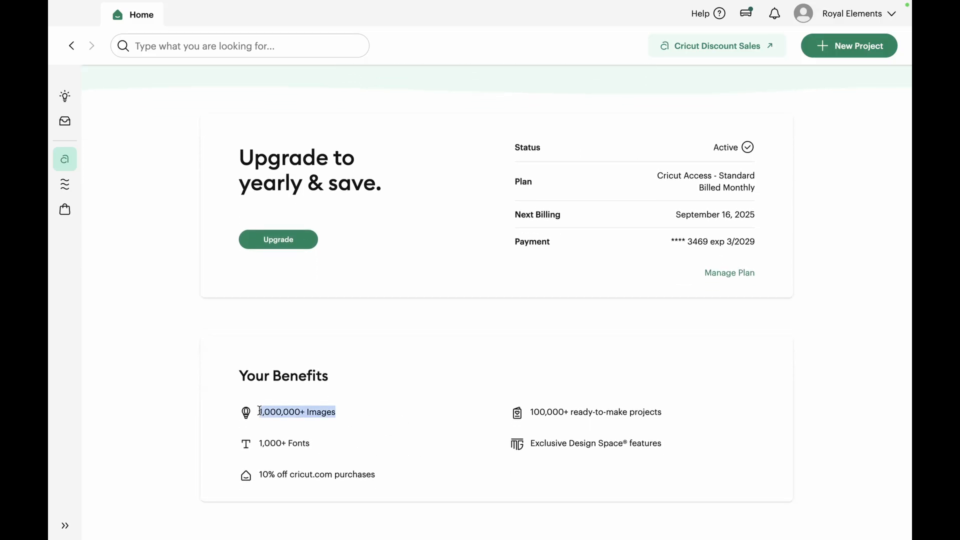
pyautogui.moveTo(338, 441); pyautogui.dragTo(257, 443)
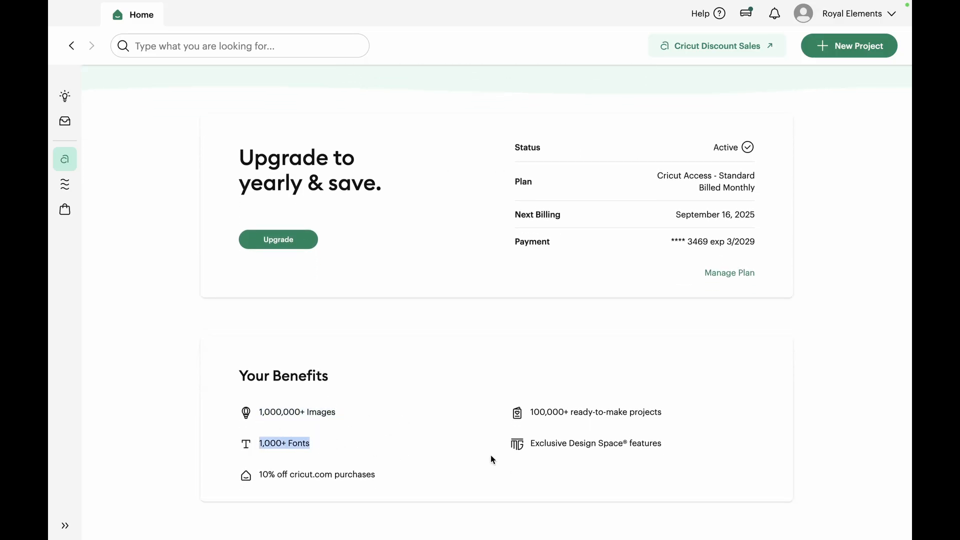
pyautogui.click(628, 453)
pyautogui.moveTo(679, 418); pyautogui.dragTo(502, 415)
pyautogui.click(499, 417)
pyautogui.scroll(3, 398, 350)
pyautogui.scroll(3, 398, 350)
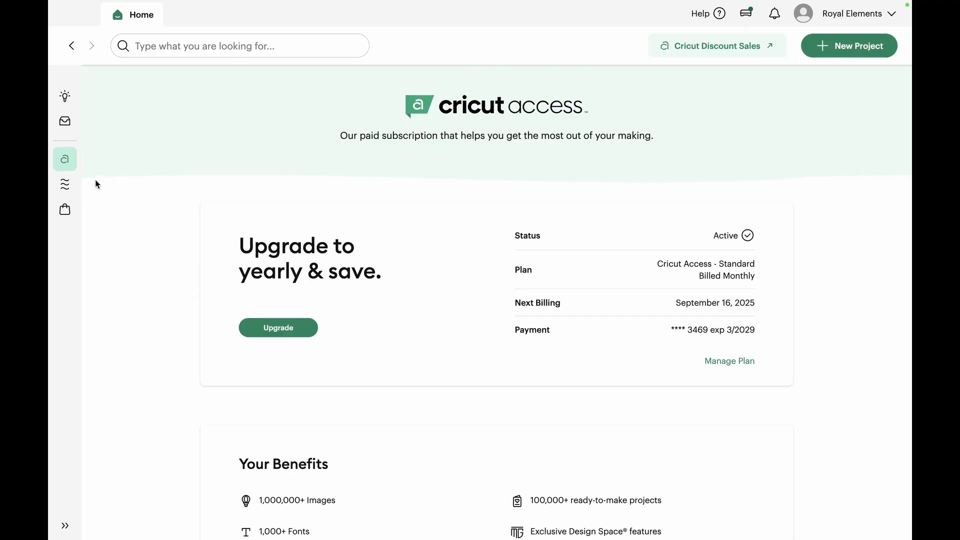
# Return to the home page, glance over its suggestions, and start a new blank project
pyautogui.click(65, 98)
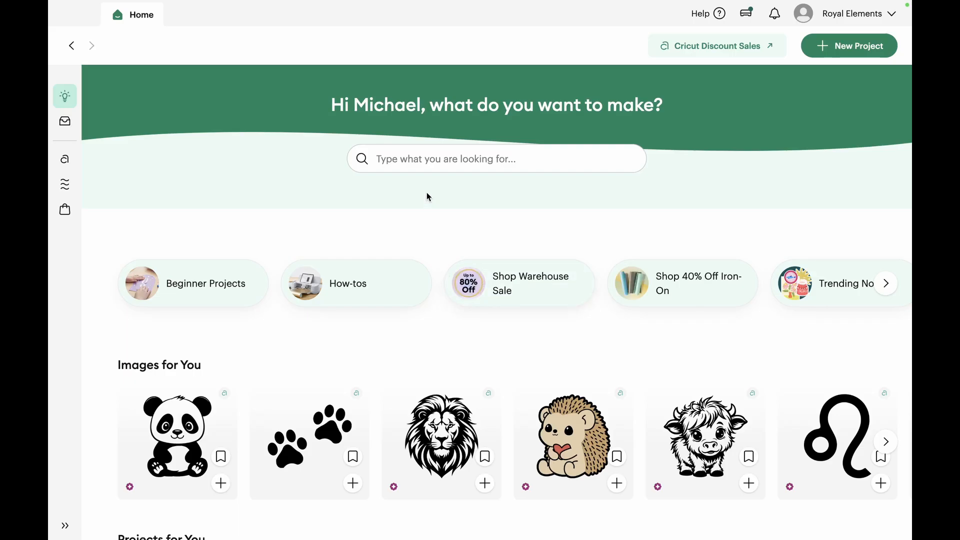
pyautogui.scroll(-1, 426, 194)
pyautogui.scroll(1, 427, 194)
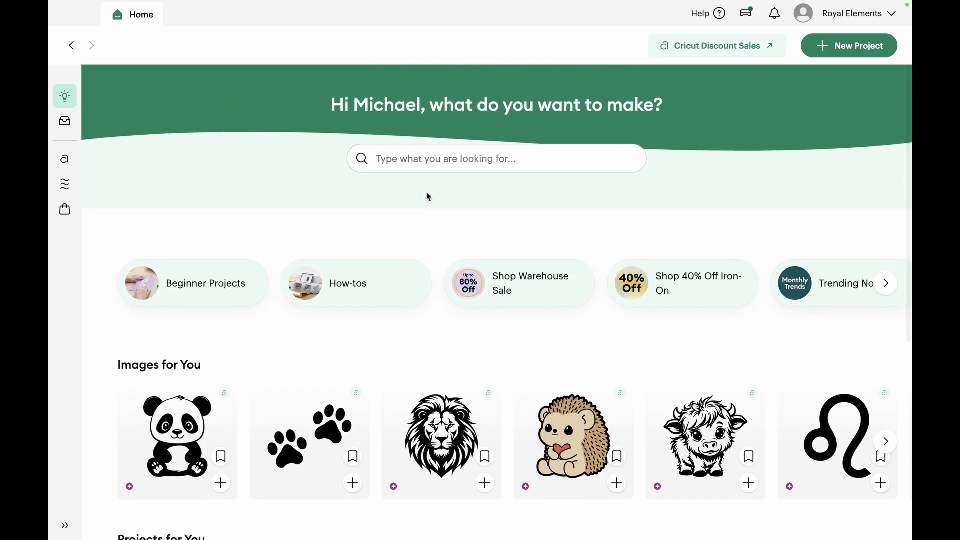
pyautogui.click(868, 52)
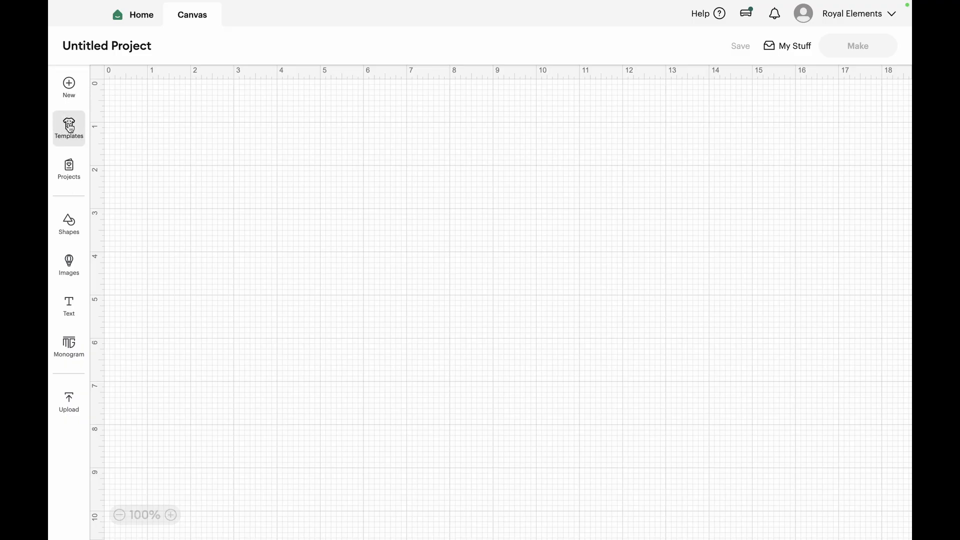
# Place the Child Medium T-shirt layout guide on the canvas to examine it, and delete it
pyautogui.click(69, 135)
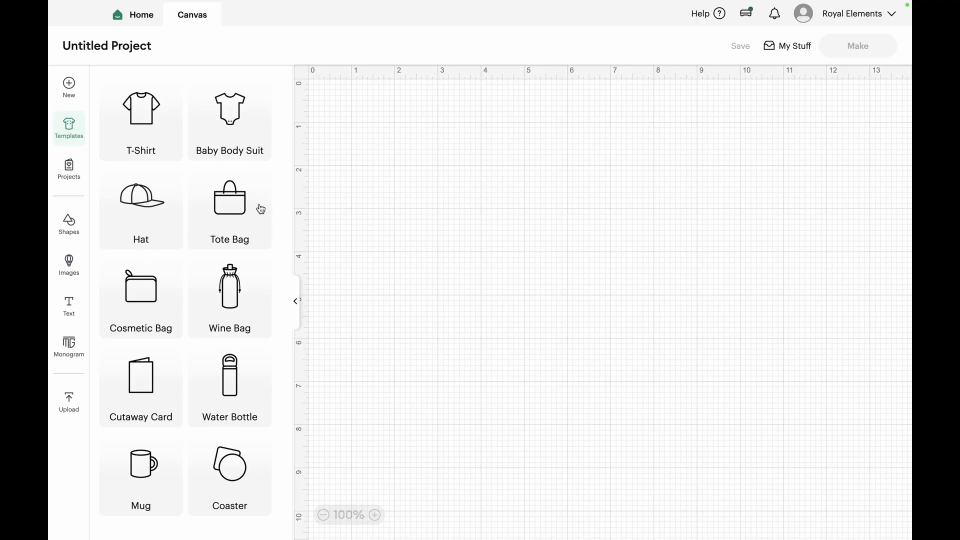
pyautogui.click(144, 120)
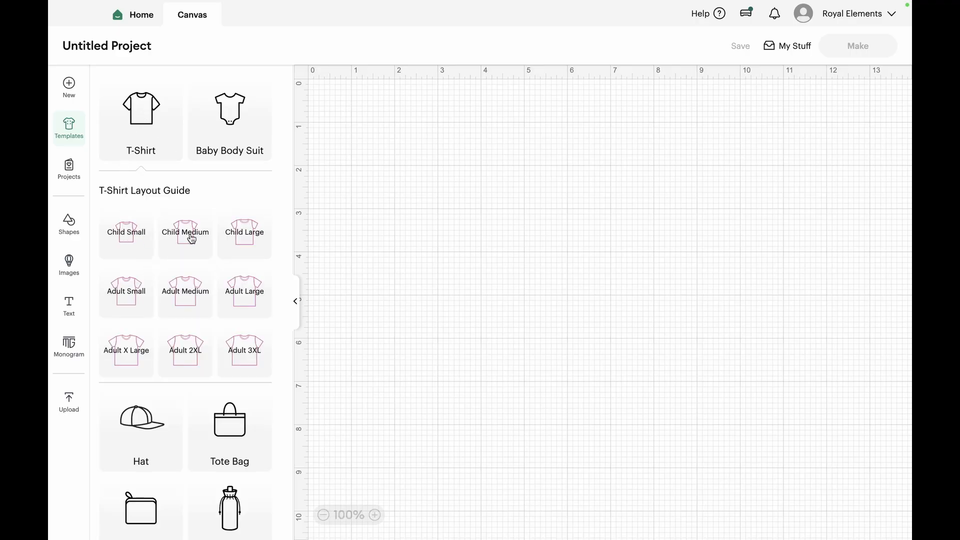
pyautogui.click(184, 241)
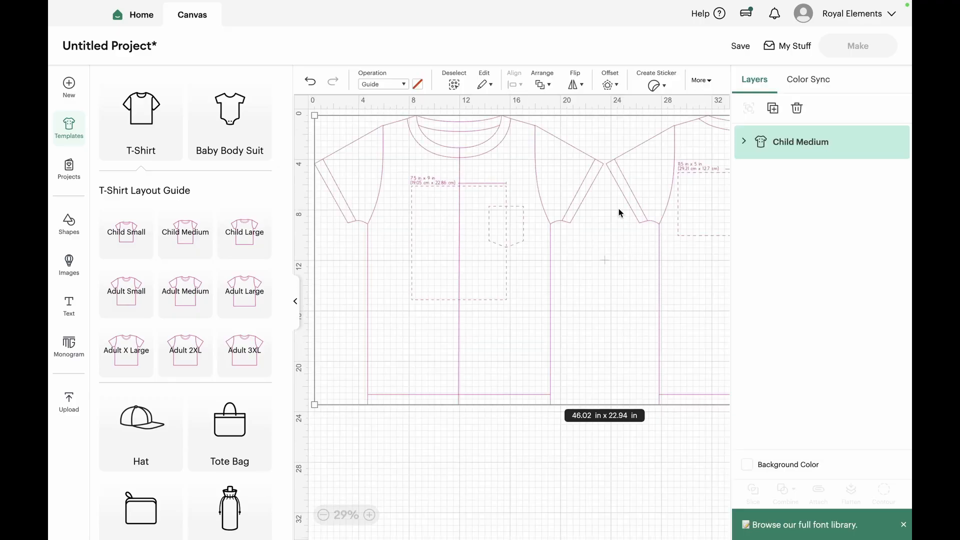
pyautogui.hscroll(5, 619, 212)
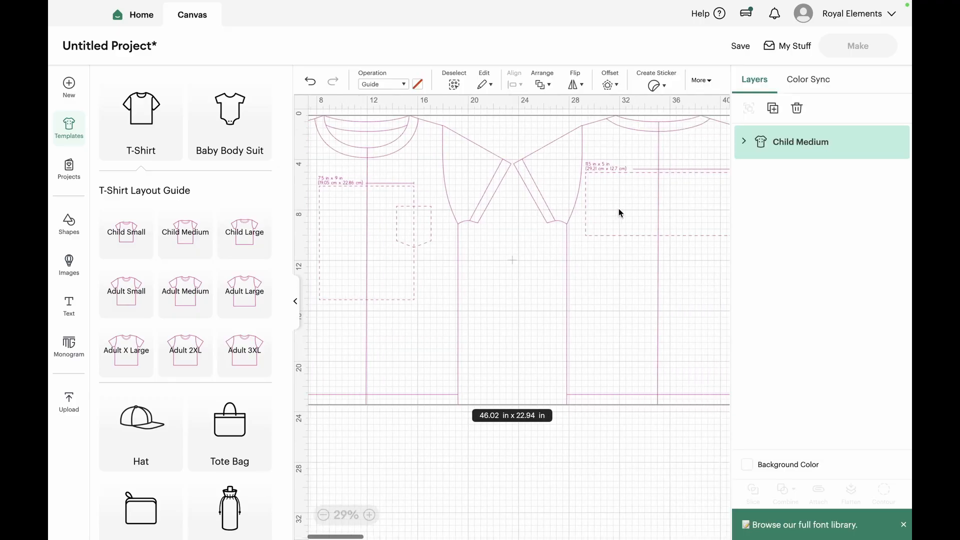
pyautogui.hscroll(-5, 619, 212)
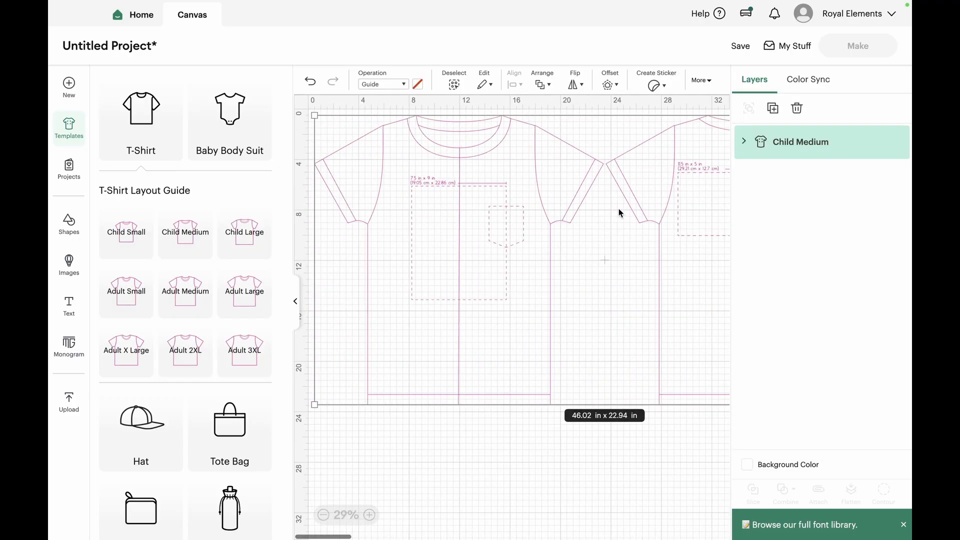
pyautogui.press('Delete')
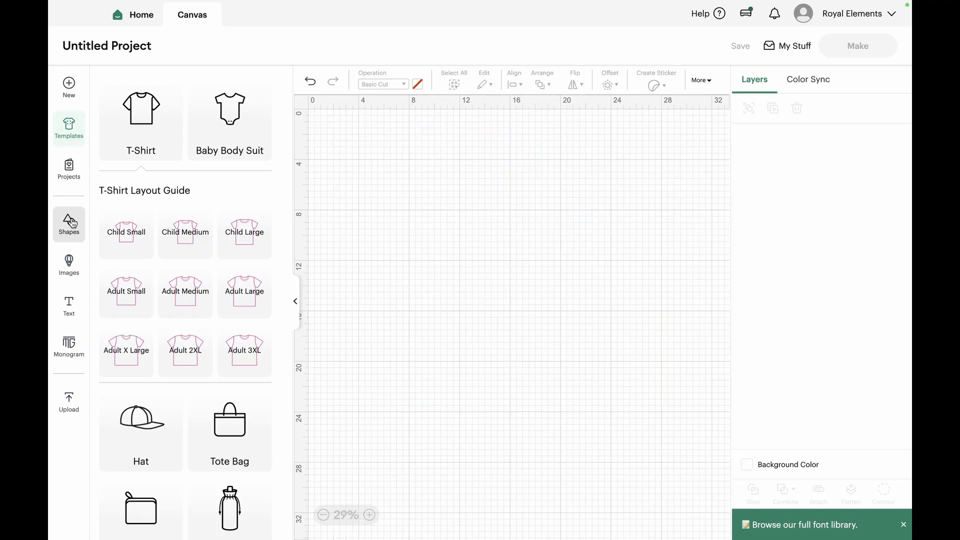
# Browse the available shapes, covering both the free ones and those included with the subscription
pyautogui.click(70, 225)
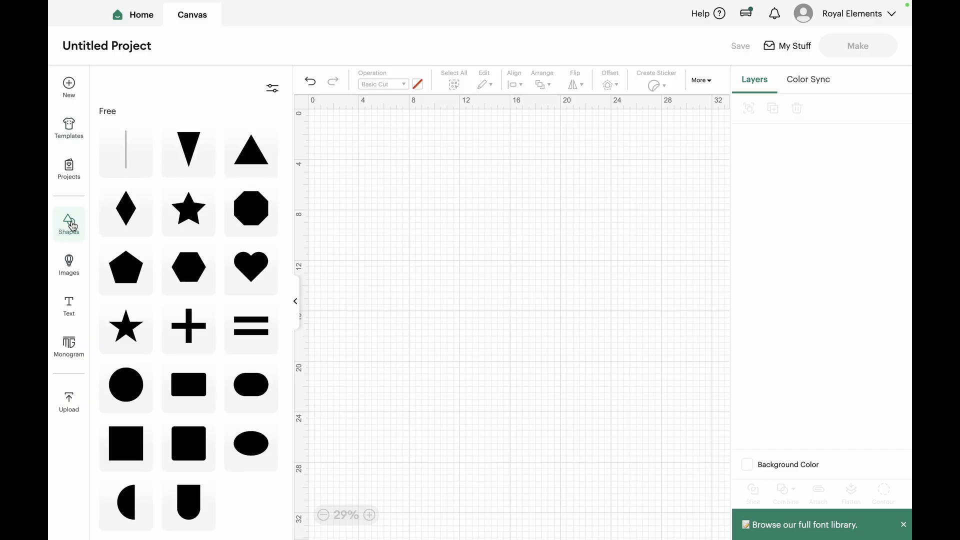
pyautogui.scroll(-1, 216, 342)
pyautogui.scroll(1, 216, 341)
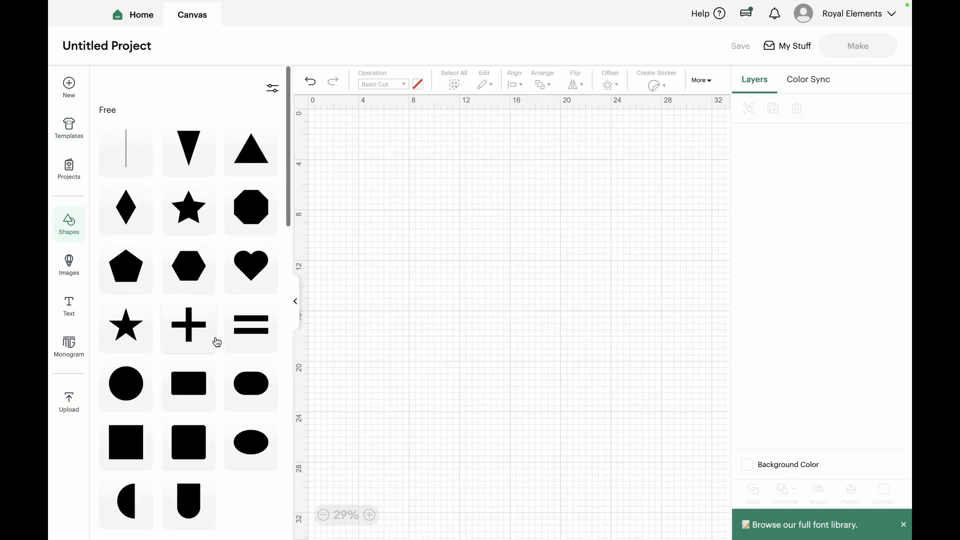
pyautogui.scroll(-1, 206, 337)
pyautogui.scroll(1, 118, 180)
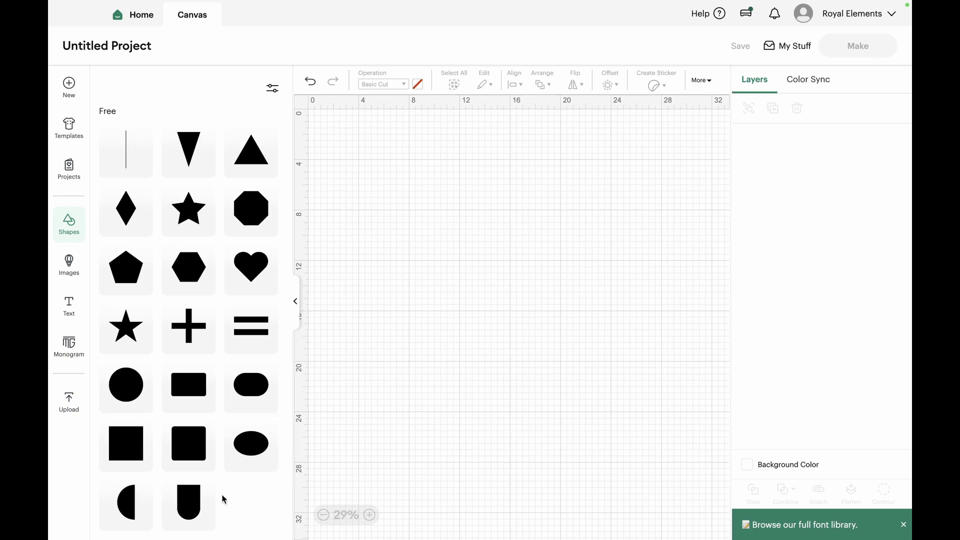
pyautogui.scroll(-4, 223, 497)
pyautogui.scroll(-6, 222, 498)
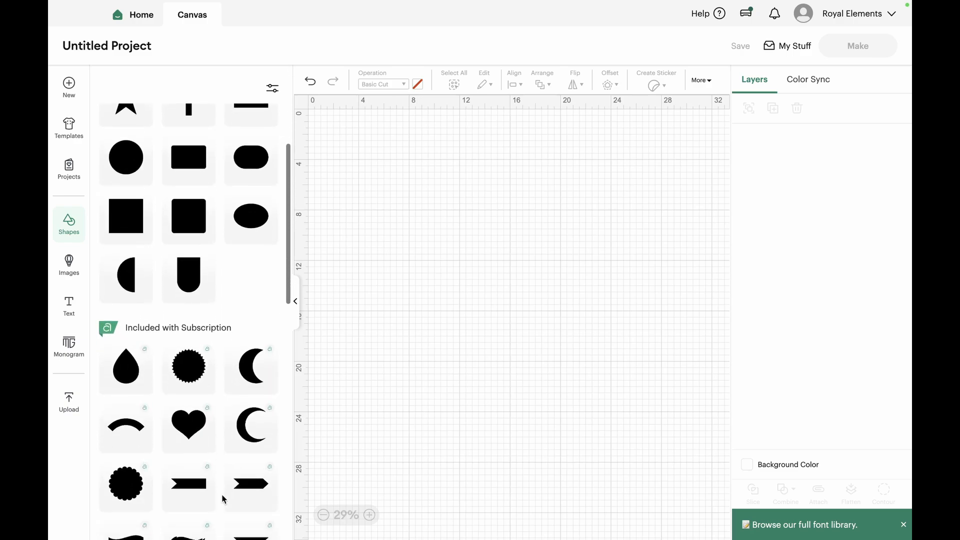
pyautogui.scroll(-3, 223, 498)
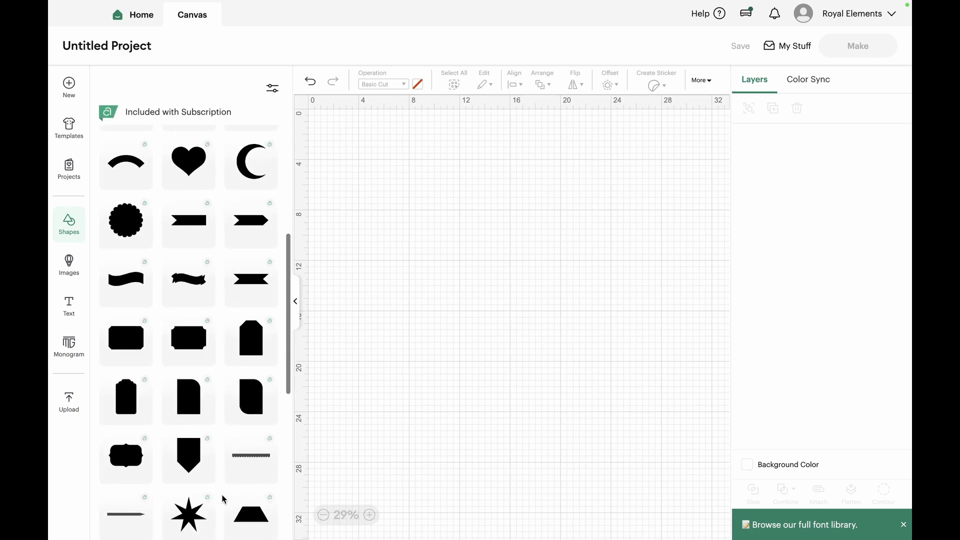
pyautogui.scroll(-5, 222, 498)
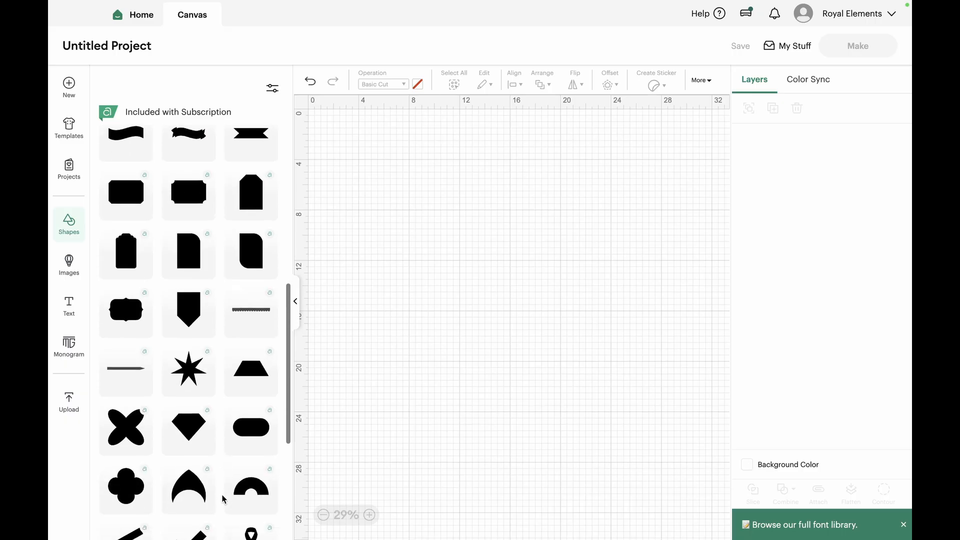
pyautogui.scroll(-3, 205, 479)
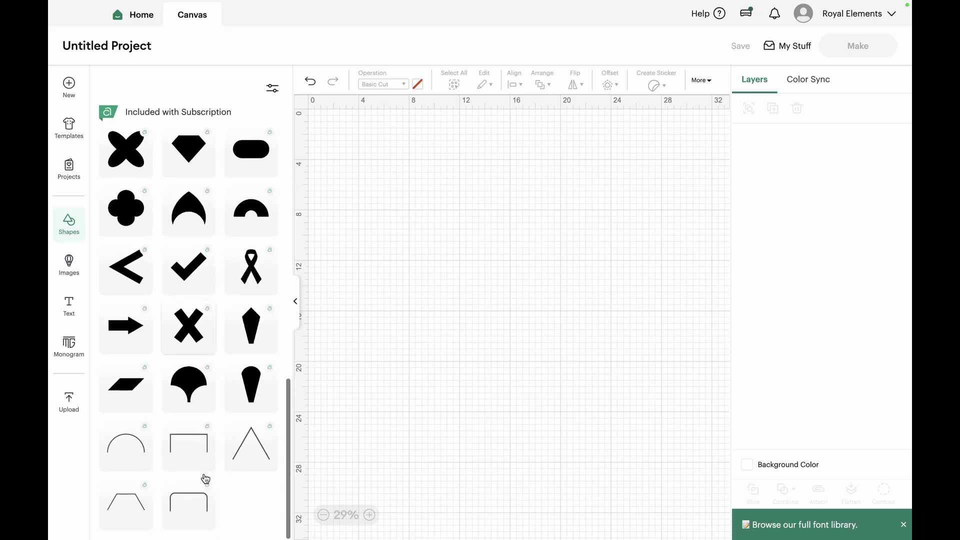
# Try moving and resizing a Ribbon shape on the canvas, down to about 3.78 × 6.35 in, and delete it
pyautogui.click(251, 278)
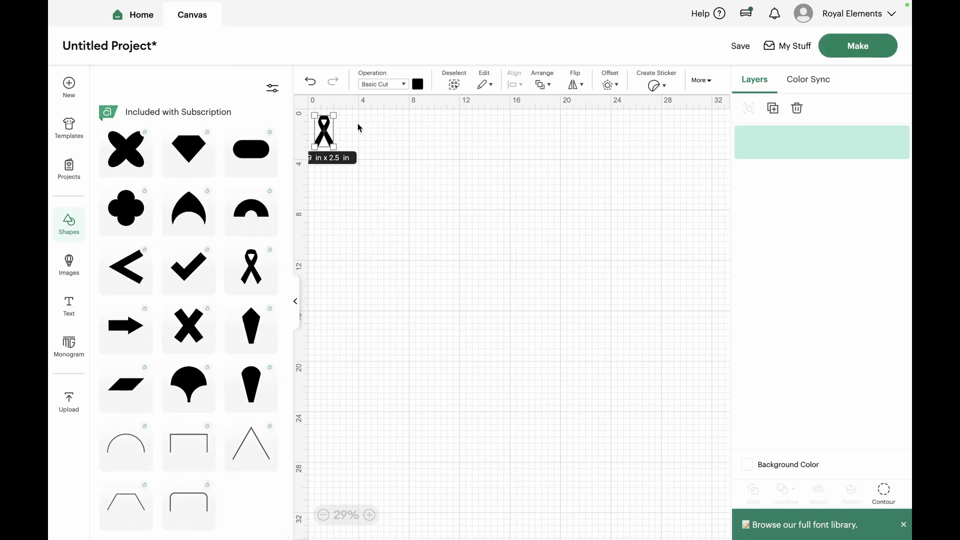
pyautogui.moveTo(335, 147); pyautogui.dragTo(395, 251)
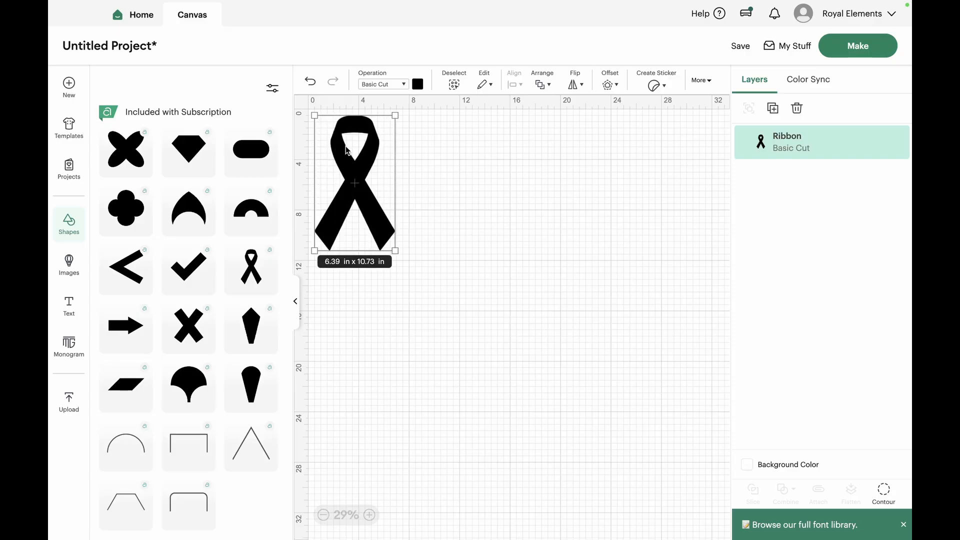
pyautogui.moveTo(346, 150); pyautogui.dragTo(361, 154)
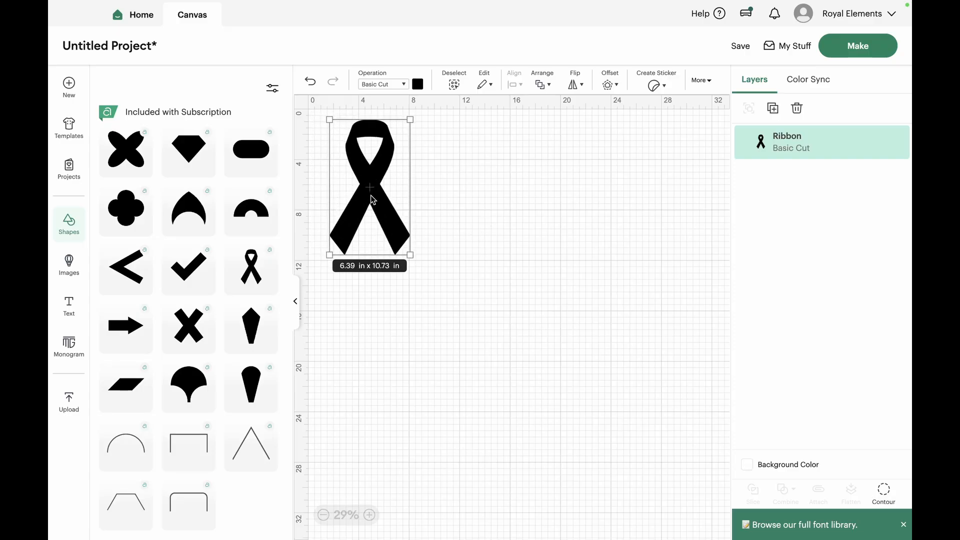
pyautogui.moveTo(408, 255)
pyautogui.mouseDown()
pyautogui.moveTo(460, 337)
pyautogui.moveTo(392, 244)
pyautogui.mouseUp()
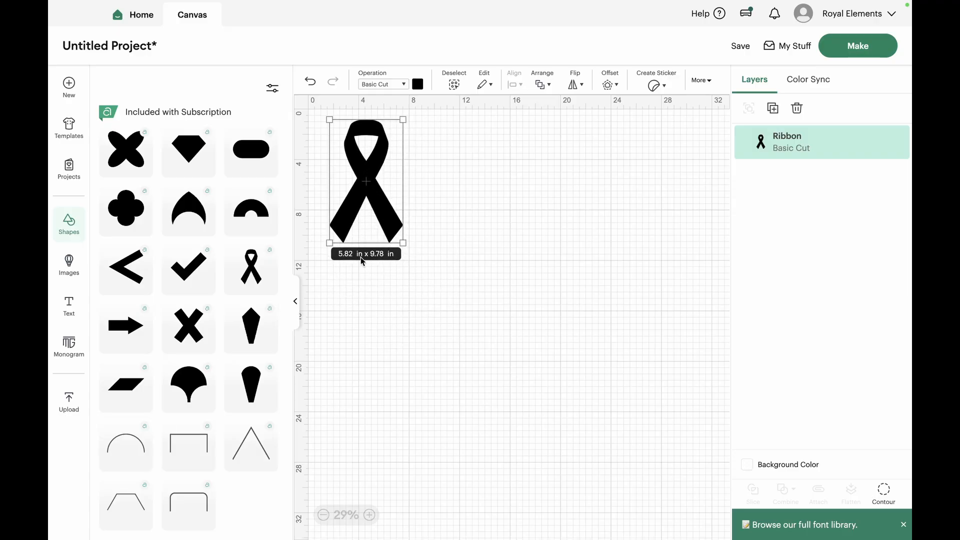
pyautogui.moveTo(403, 239); pyautogui.dragTo(379, 190)
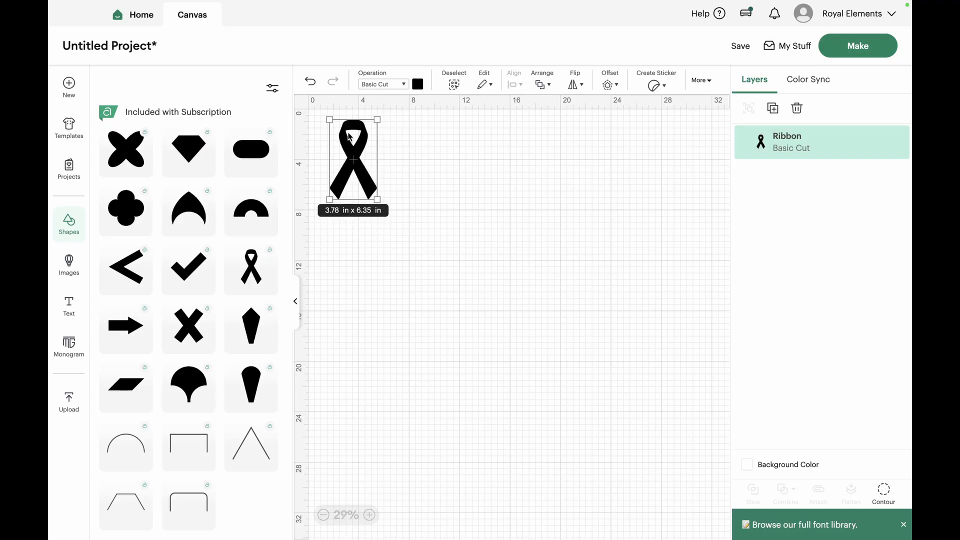
pyautogui.press('Delete')
# Search the image library for "halloween" and browse the results
pyautogui.click(69, 270)
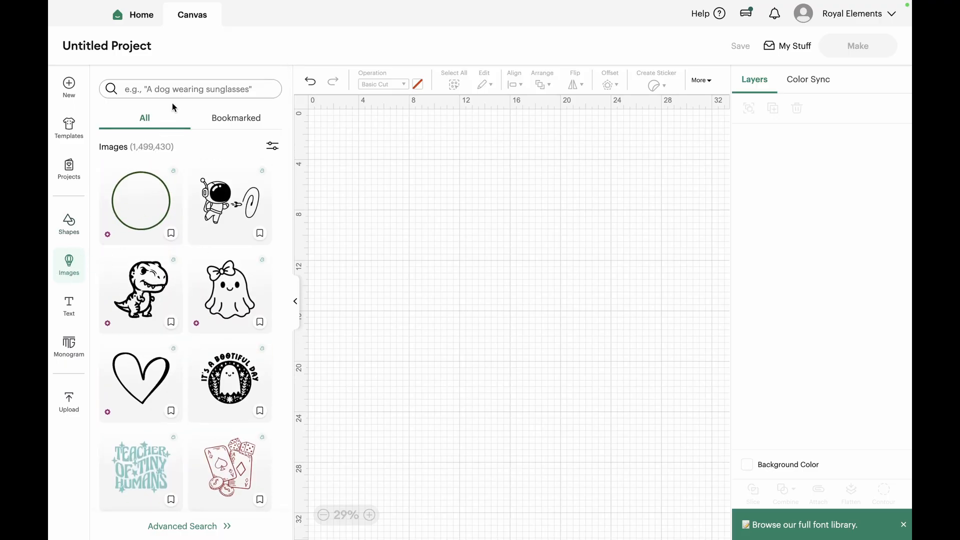
pyautogui.scroll(-1, 161, 313)
pyautogui.scroll(1, 161, 313)
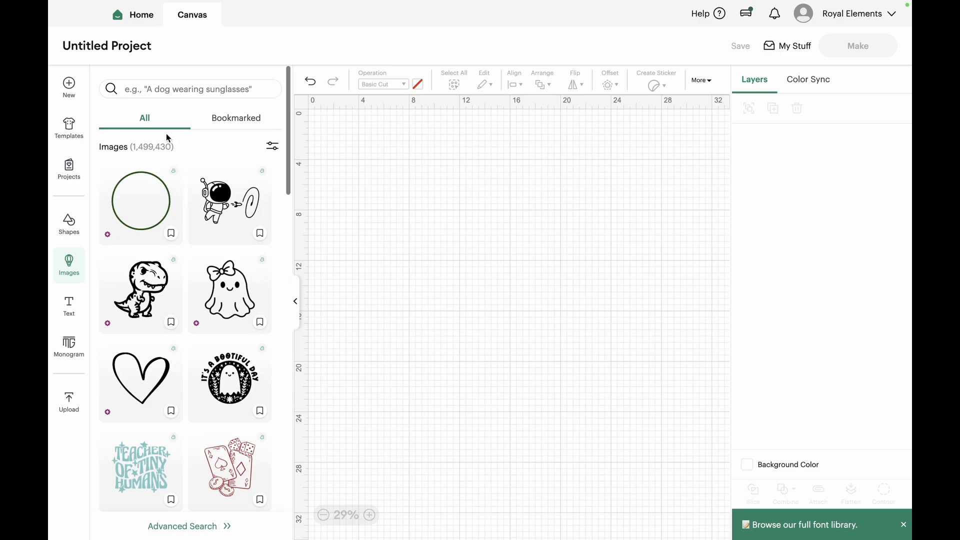
pyautogui.click(168, 89)
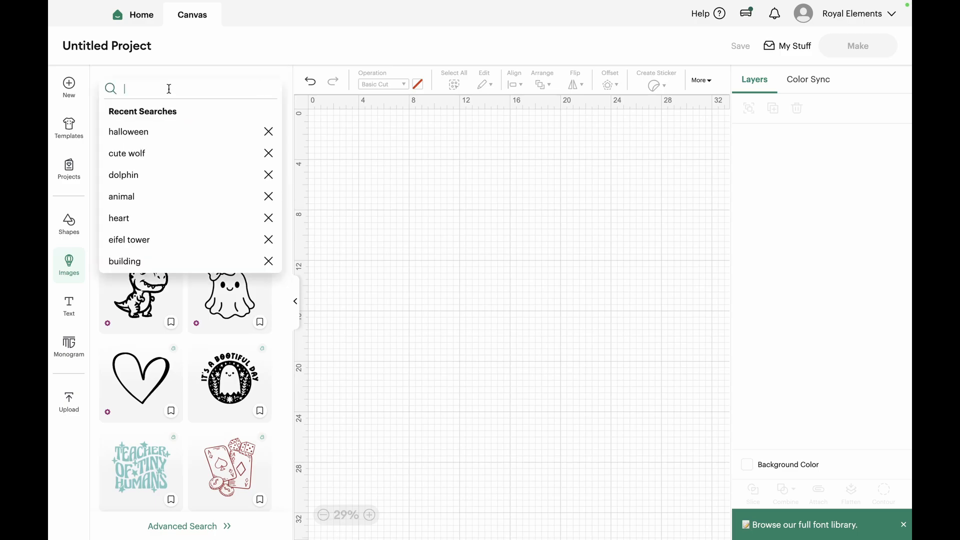
pyautogui.write('halloween')
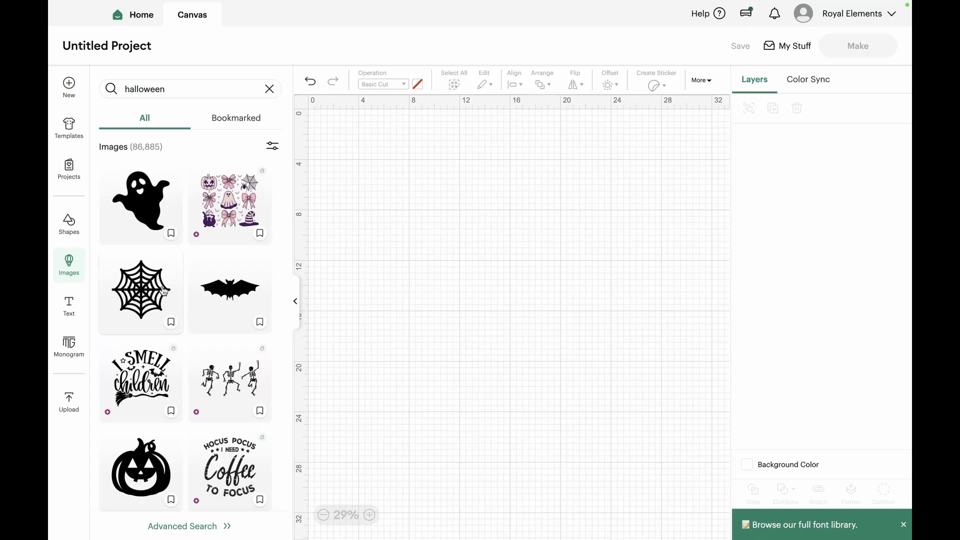
pyautogui.scroll(-2, 165, 436)
pyautogui.scroll(-2, 165, 436)
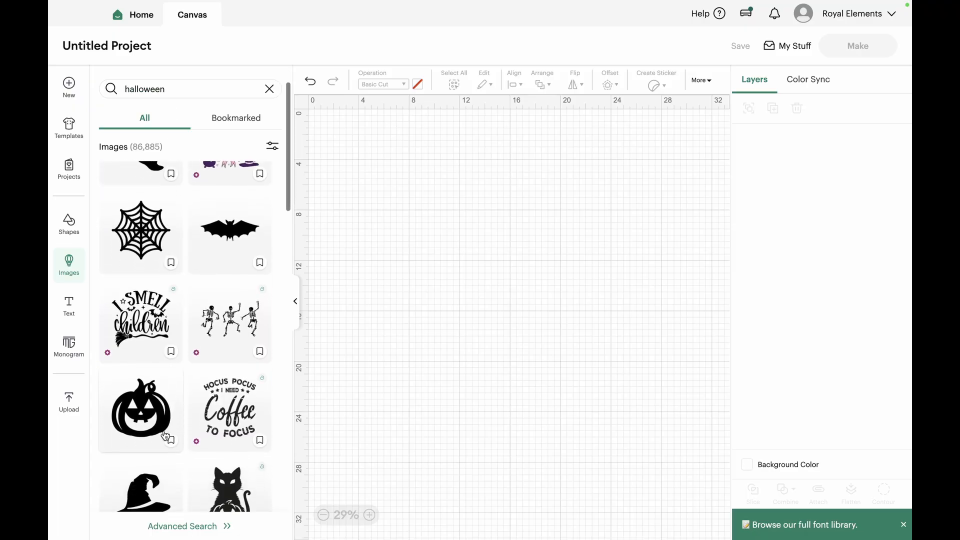
pyautogui.scroll(-2, 187, 474)
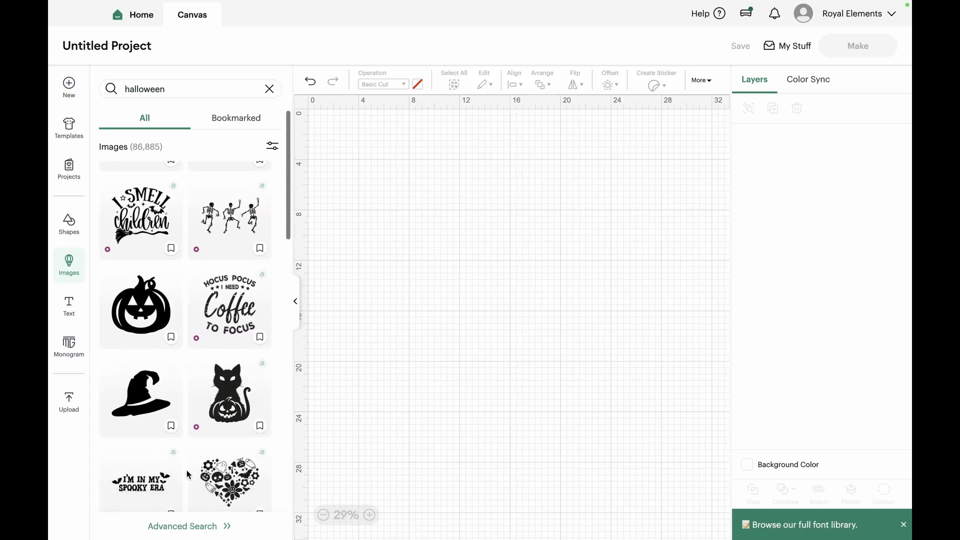
pyautogui.scroll(5, 187, 473)
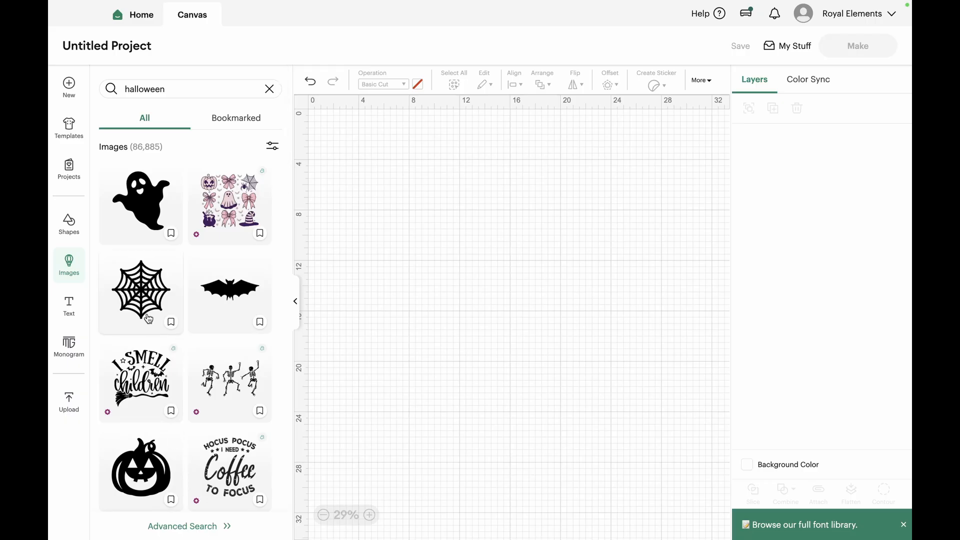
# Add the ghost, spider web, bat, jack-o-lantern, witch hat, black cat with pumpkin, dripping skull and spider images to the canvas
pyautogui.click(142, 211)
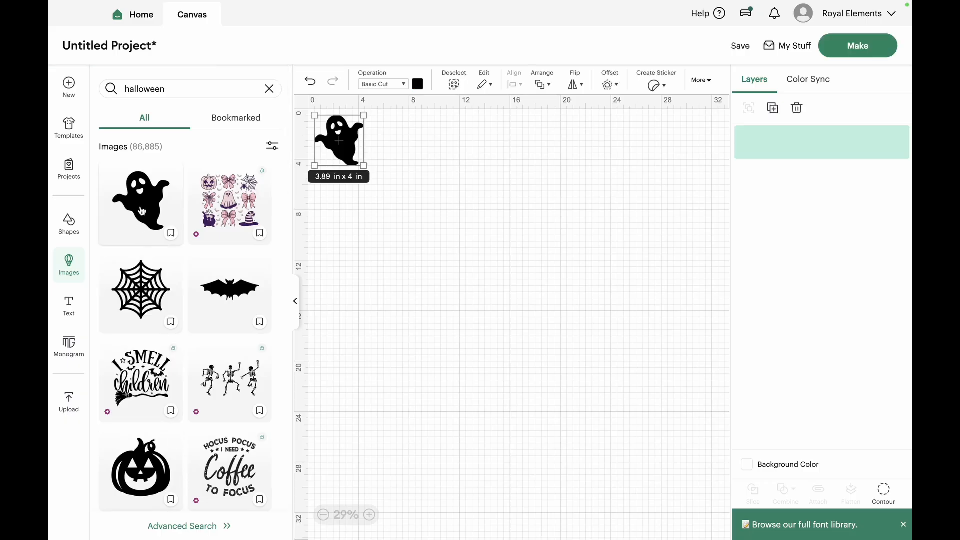
pyautogui.click(141, 293)
pyautogui.click(235, 297)
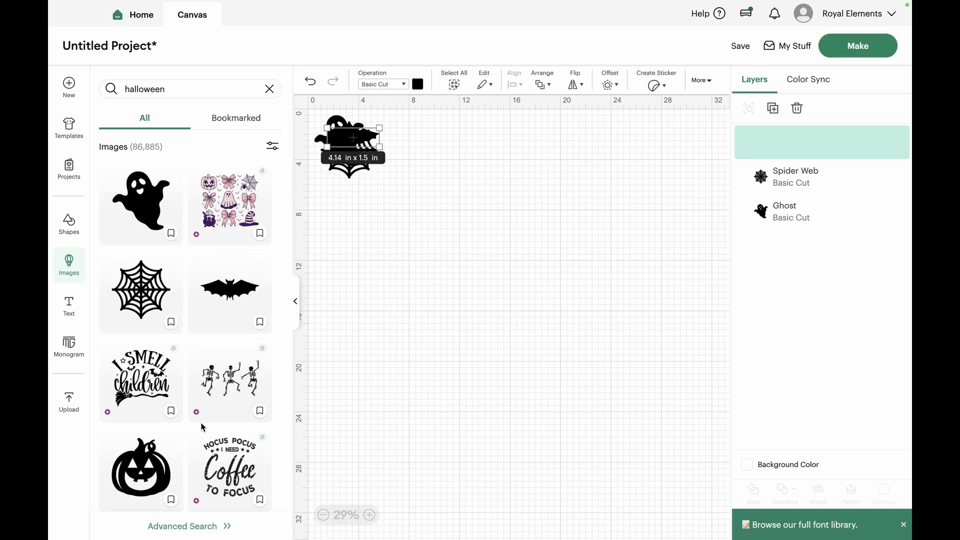
pyautogui.scroll(-2, 200, 345)
pyautogui.click(161, 393)
pyautogui.scroll(-2, 160, 393)
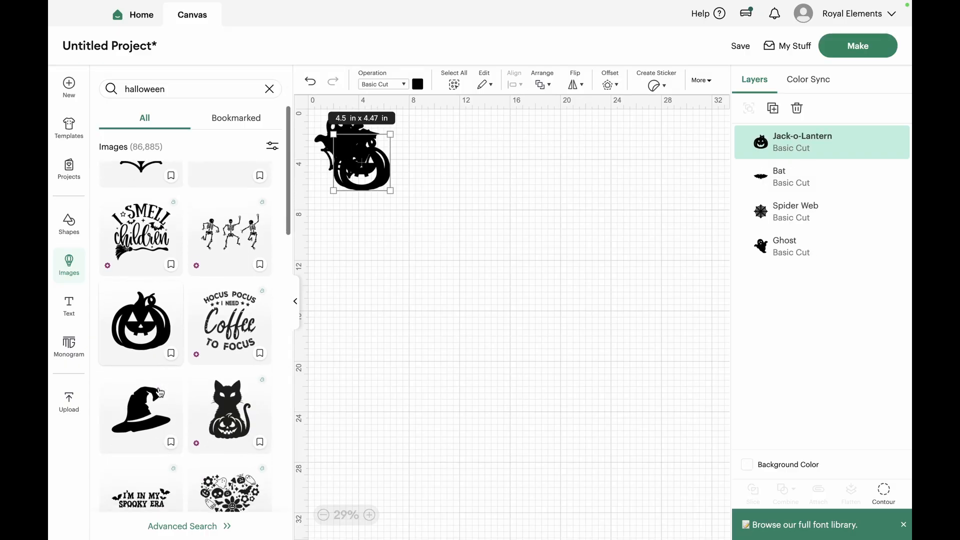
pyautogui.click(150, 399)
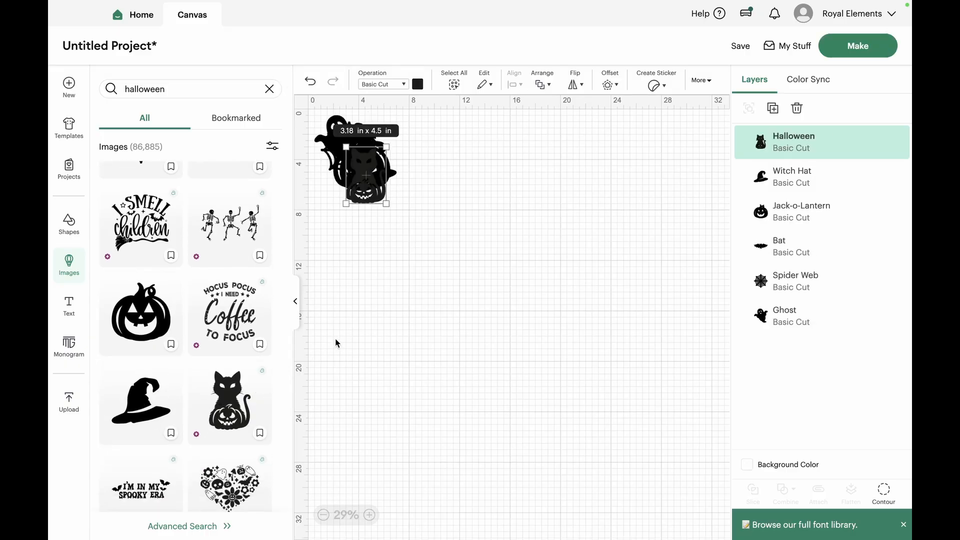
pyautogui.scroll(-5, 207, 303)
pyautogui.click(215, 284)
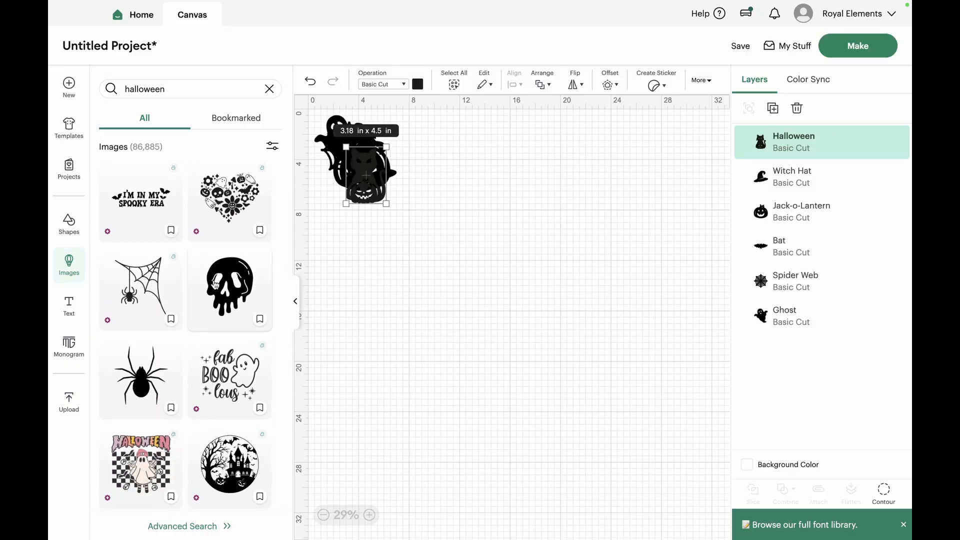
pyautogui.click(131, 377)
# Spread the overlapping Halloween images apart on the canvas so that each one is separately visible
pyautogui.moveTo(379, 184); pyautogui.dragTo(365, 277)
pyautogui.moveTo(365, 202); pyautogui.dragTo(443, 175)
pyautogui.moveTo(370, 166); pyautogui.dragTo(395, 246)
pyautogui.moveTo(338, 129); pyautogui.dragTo(335, 202)
pyautogui.moveTo(358, 128); pyautogui.dragTo(329, 134)
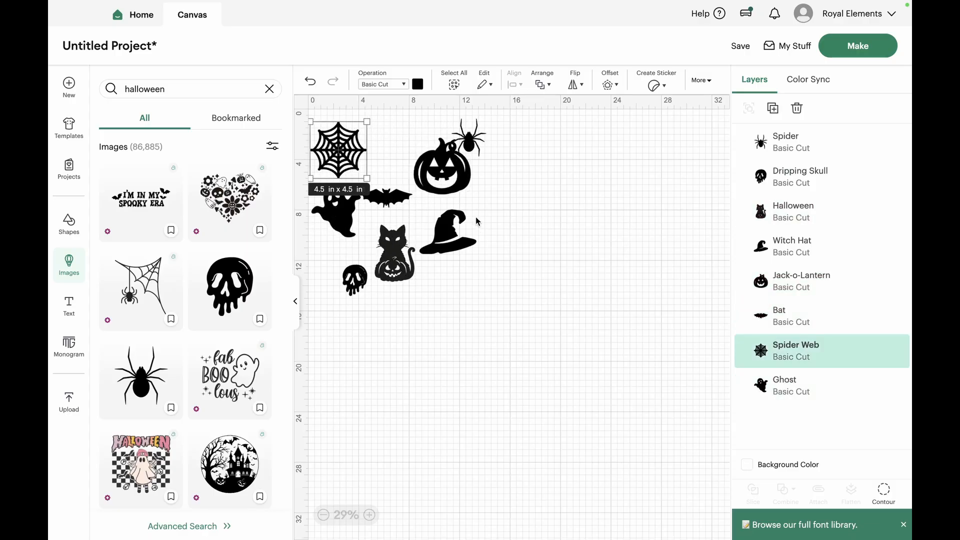
pyautogui.scroll(3, 476, 220)
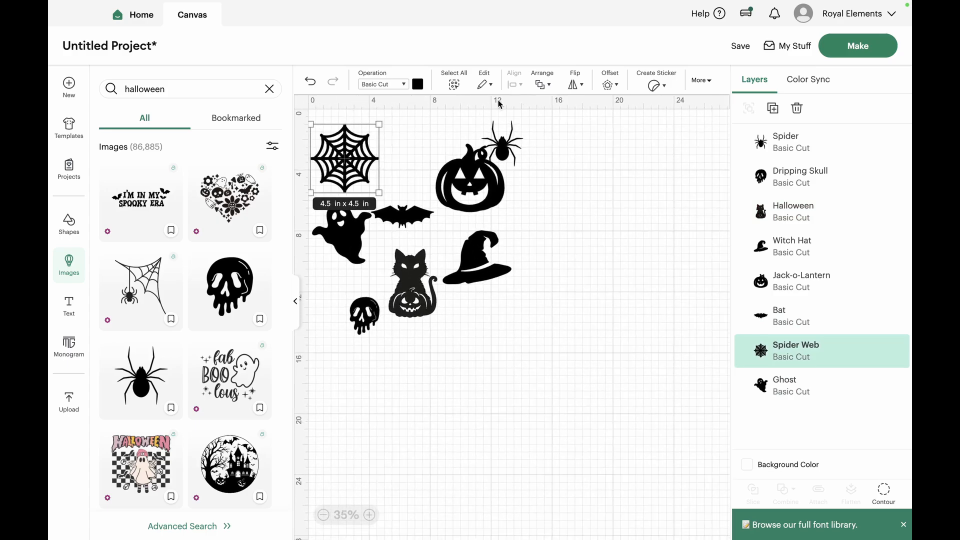
# Rearrange the jack-o-lantern, spider, dripping skull, bat and witch hat closer together on the canvas
pyautogui.scroll(-5, 674, 143)
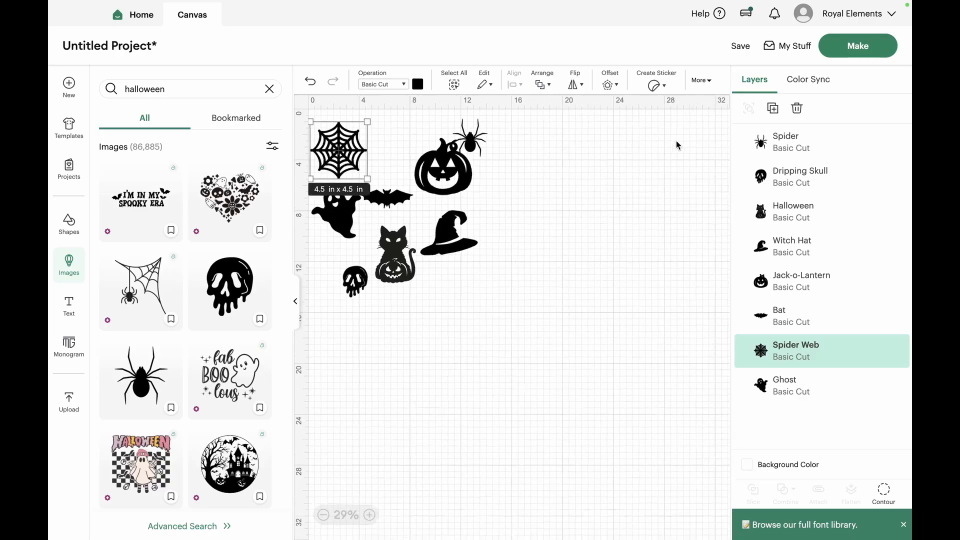
pyautogui.scroll(5, 676, 144)
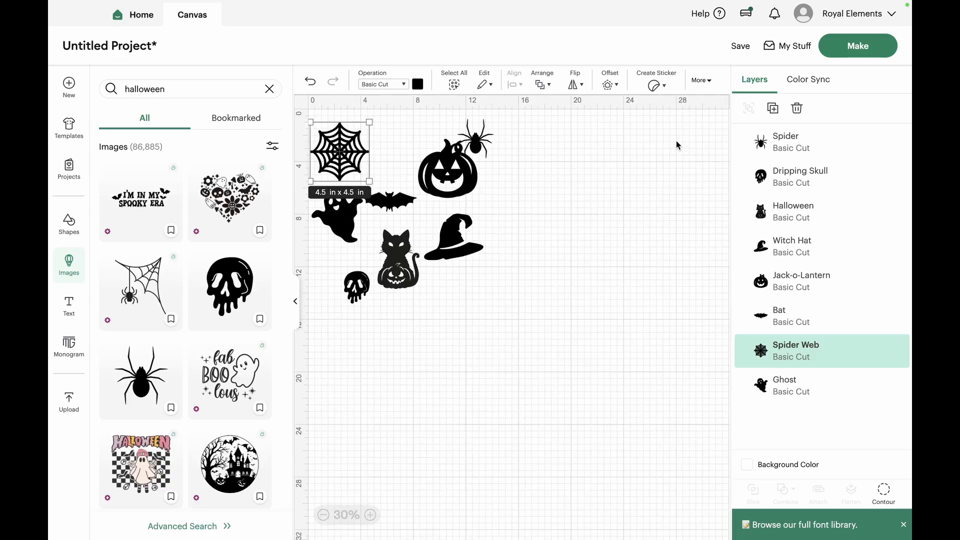
pyautogui.moveTo(490, 206); pyautogui.dragTo(440, 183)
pyautogui.moveTo(512, 146); pyautogui.dragTo(497, 150)
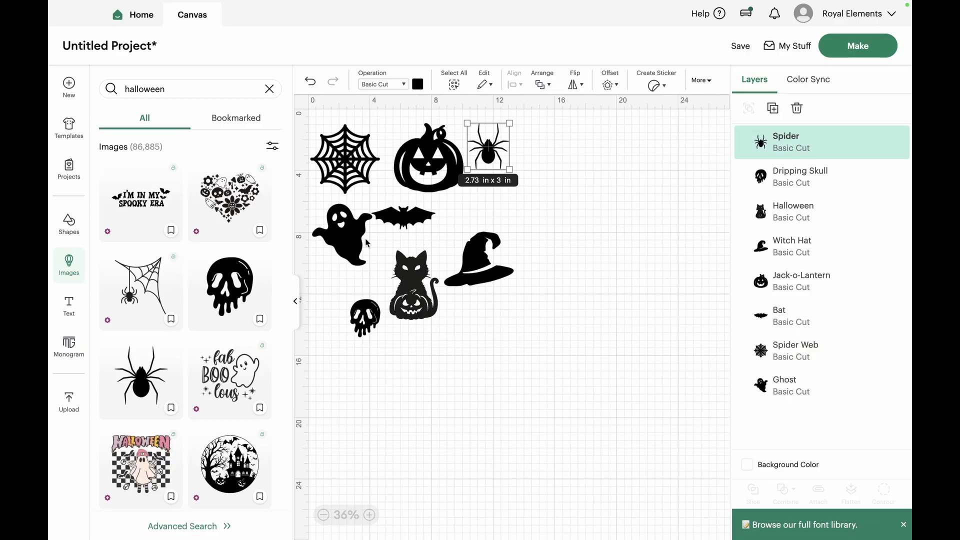
pyautogui.moveTo(361, 330); pyautogui.dragTo(346, 304)
pyautogui.moveTo(422, 218); pyautogui.dragTo(435, 219)
pyautogui.moveTo(488, 260); pyautogui.dragTo(488, 206)
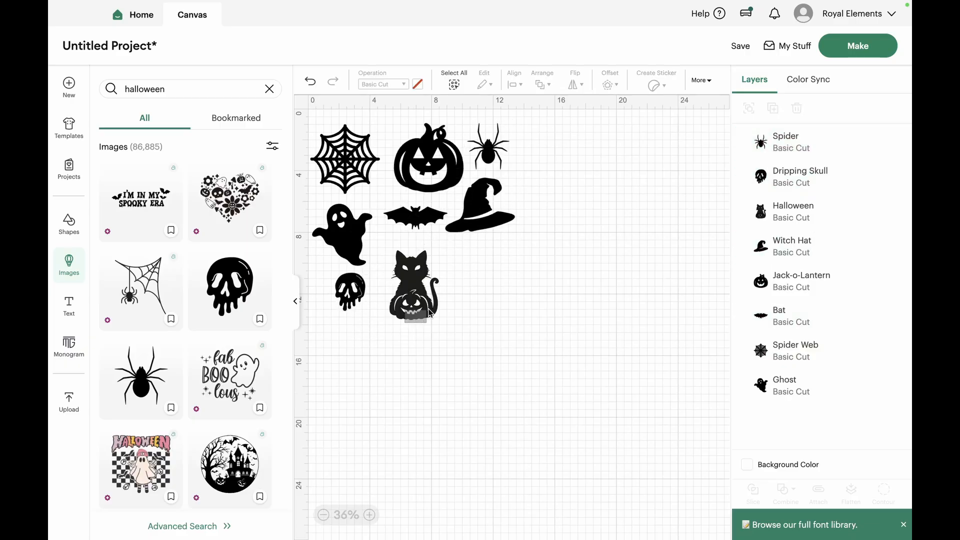
# Shrink the spider web to about 3.32 × 3.32 in and the jack-o-lantern to about 3.43 × 3.4 in, lining up the spider beside them
pyautogui.click(422, 305)
pyautogui.scroll(-2, 422, 306)
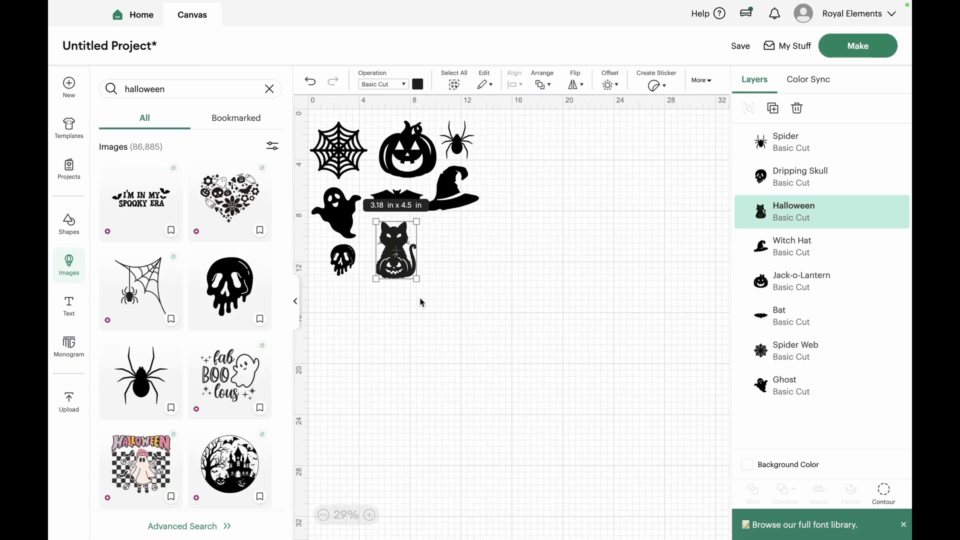
pyautogui.scroll(4, 419, 301)
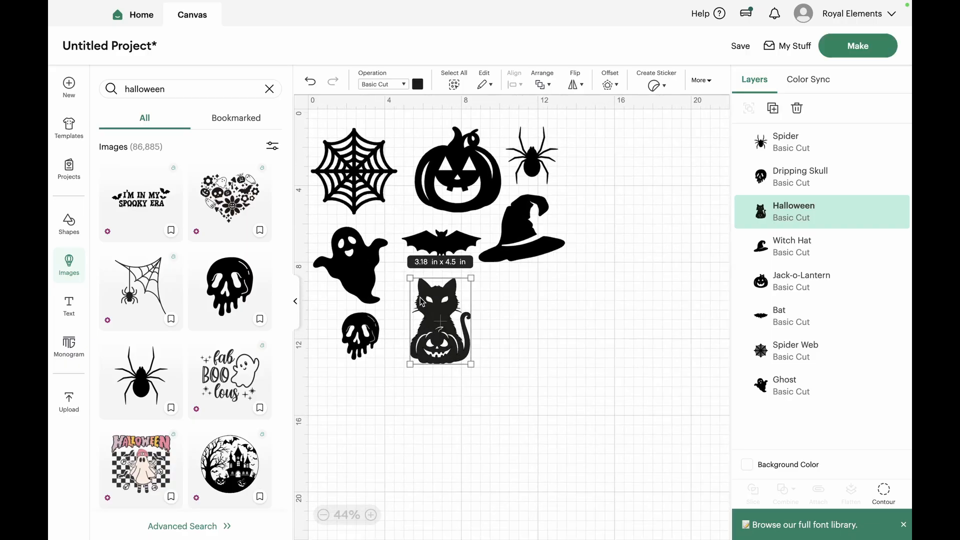
pyautogui.click(404, 203)
pyautogui.moveTo(407, 221); pyautogui.dragTo(384, 203)
pyautogui.click(518, 222)
pyautogui.moveTo(520, 223); pyautogui.dragTo(501, 202)
pyautogui.moveTo(452, 180); pyautogui.dragTo(415, 180)
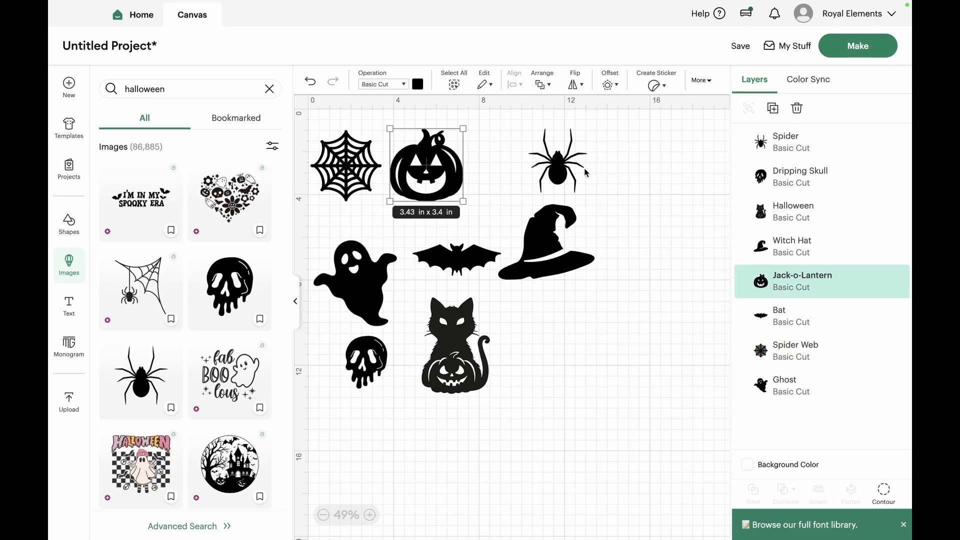
pyautogui.click(575, 172)
pyautogui.moveTo(575, 172); pyautogui.dragTo(542, 173)
# Move the ghost up below the spider web, shrink it to about 3.05 × 3.13 in, and shift the bat closer to it
pyautogui.click(363, 293)
pyautogui.moveTo(363, 292); pyautogui.dragTo(364, 273)
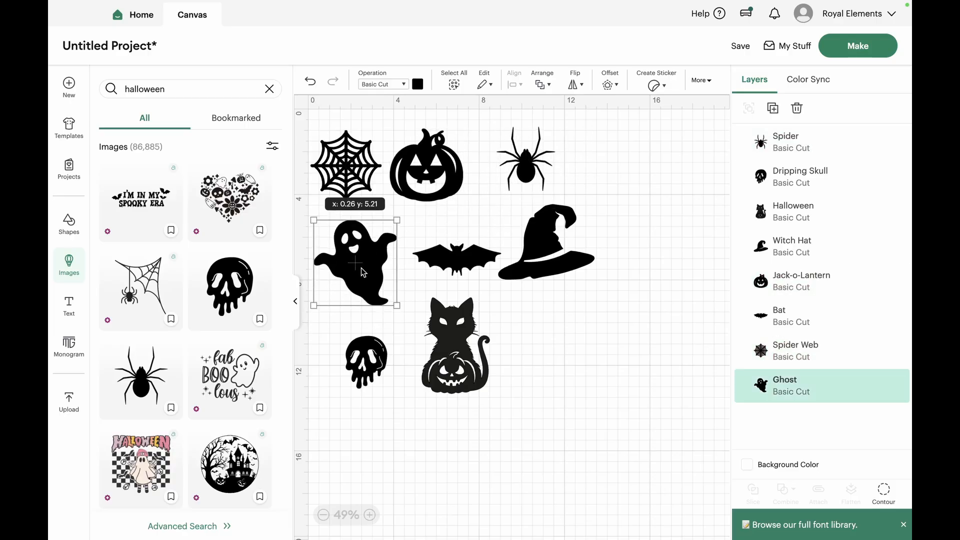
pyautogui.moveTo(397, 305); pyautogui.dragTo(378, 284)
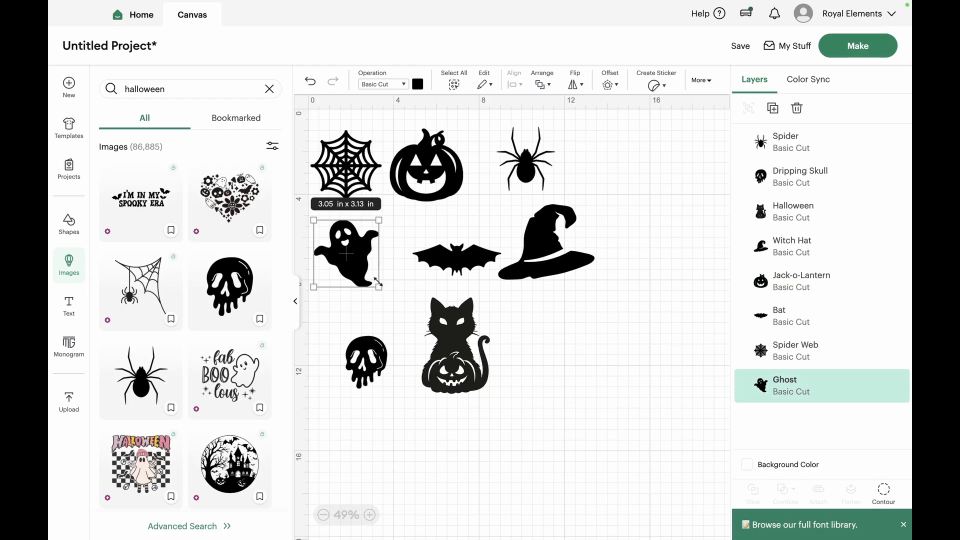
pyautogui.moveTo(458, 269); pyautogui.dragTo(441, 268)
# Shrink the witch hat and the black cat, and reposition the hat and the dripping skull to form tidy rows
pyautogui.click(555, 258)
pyautogui.moveTo(595, 275); pyautogui.dragTo(541, 267)
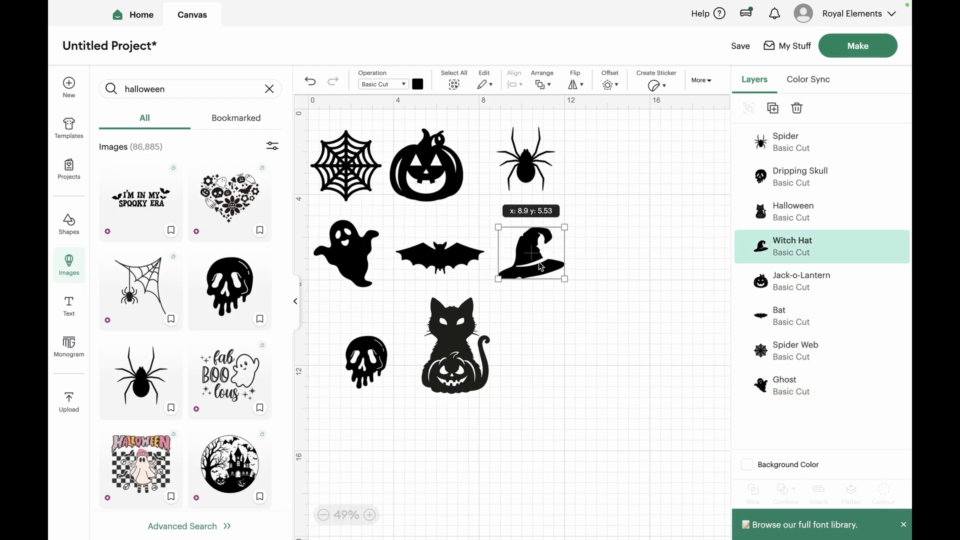
pyautogui.moveTo(378, 369)
pyautogui.mouseDown()
pyautogui.moveTo(368, 341)
pyautogui.moveTo(375, 359)
pyautogui.mouseUp()
pyautogui.click(475, 359)
pyautogui.moveTo(487, 389); pyautogui.dragTo(439, 340)
pyautogui.moveTo(524, 270); pyautogui.dragTo(518, 266)
pyautogui.click(518, 380)
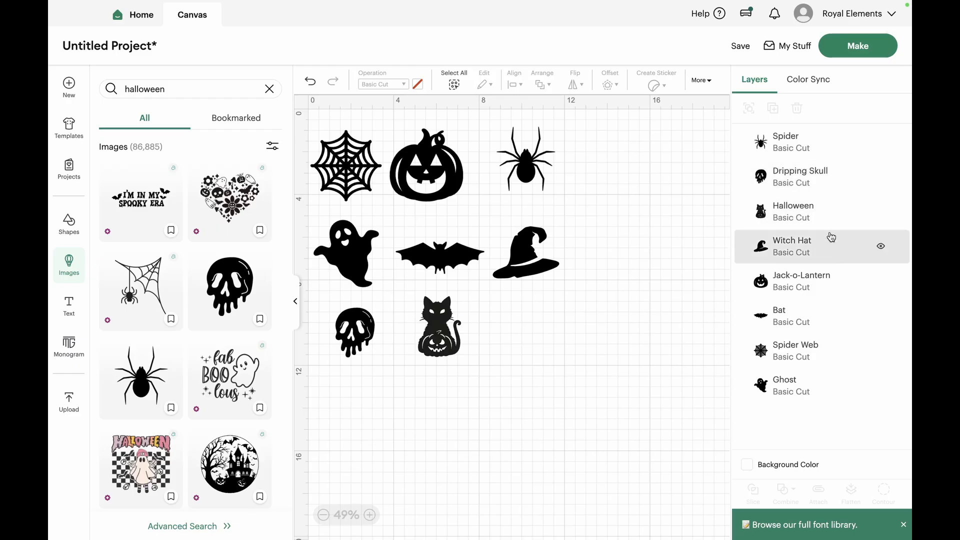
# Try a blue material color on the spider web and set it back to black
pyautogui.click(340, 156)
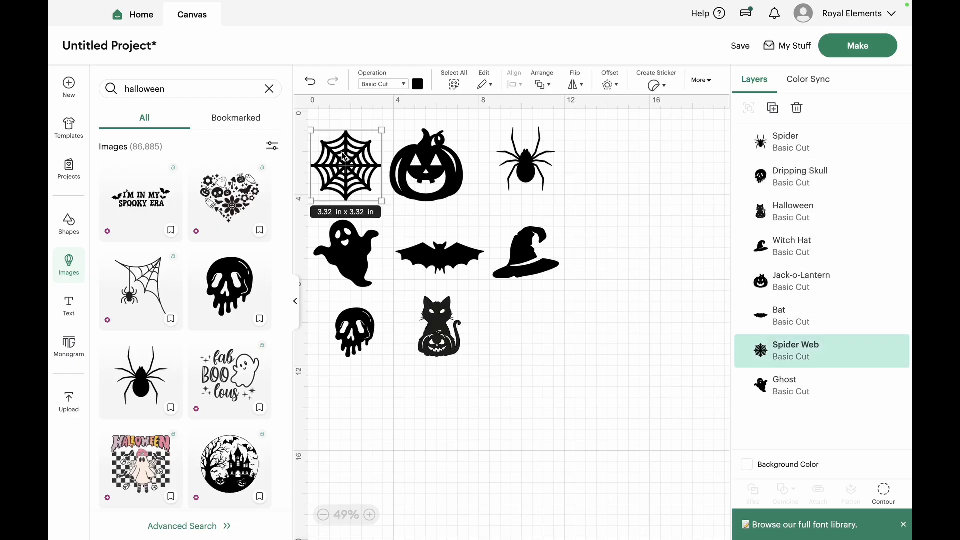
pyautogui.click(417, 84)
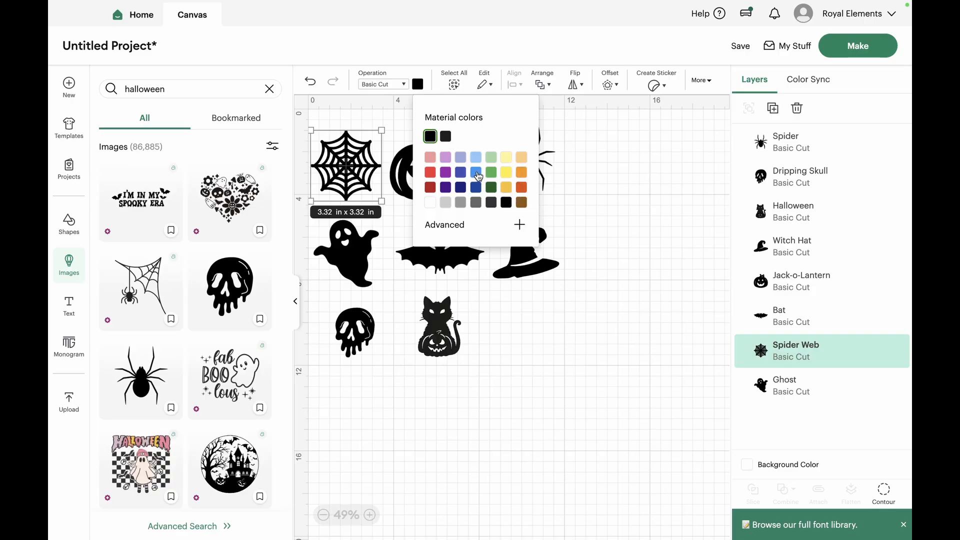
pyautogui.click(476, 173)
pyautogui.click(430, 137)
pyautogui.click(358, 117)
pyautogui.moveTo(611, 135); pyautogui.dragTo(338, 343)
pyautogui.click(607, 275)
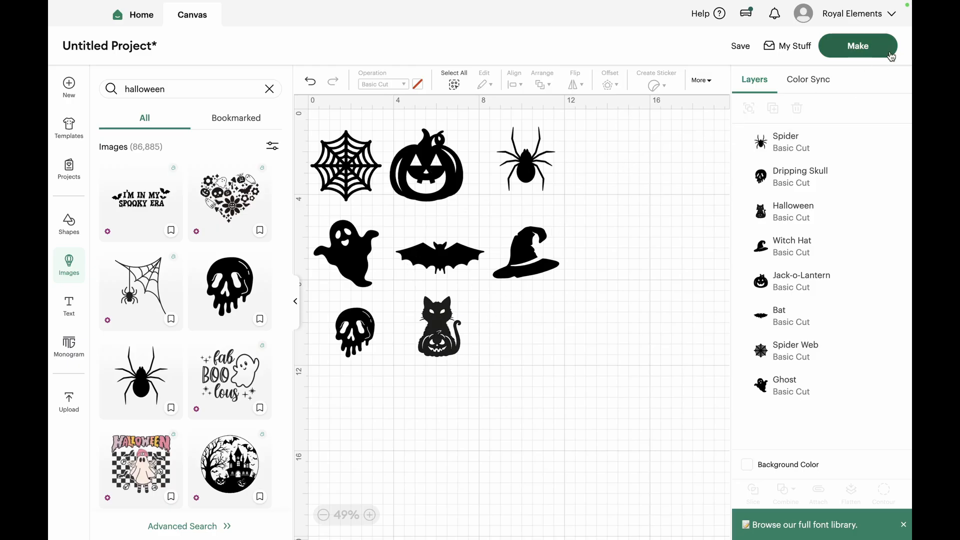
# Send the design to be made, saving the project under the title "halloween"
pyautogui.click(873, 50)
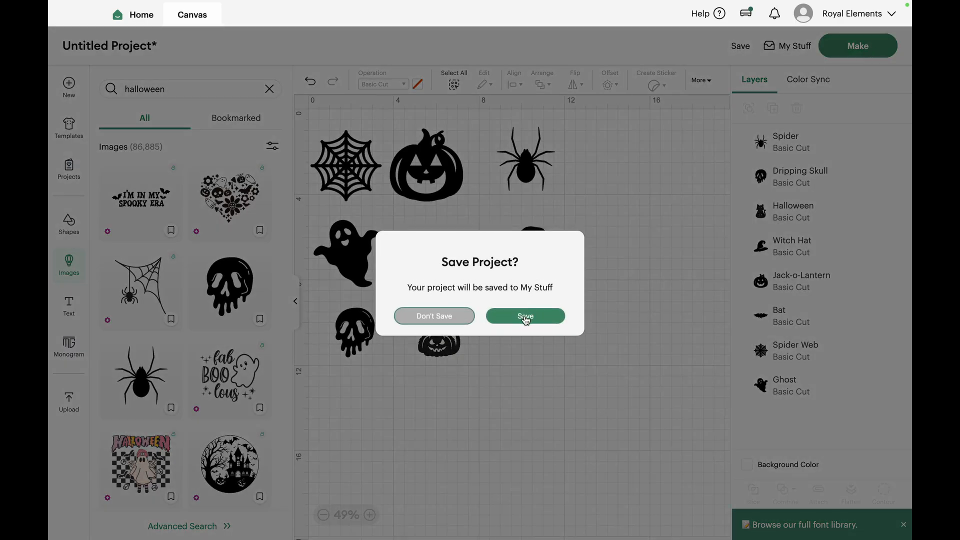
pyautogui.click(526, 316)
pyautogui.click(315, 87)
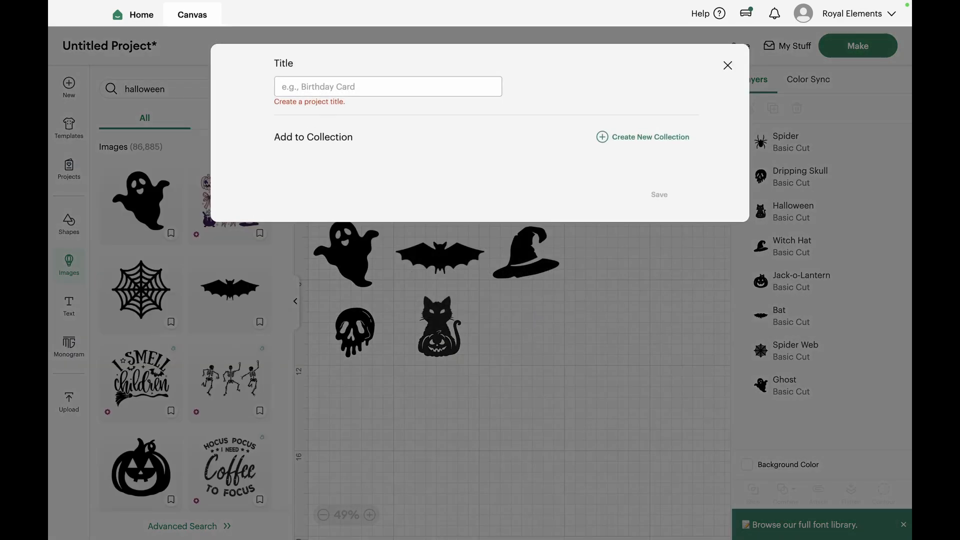
pyautogui.write('halloween')
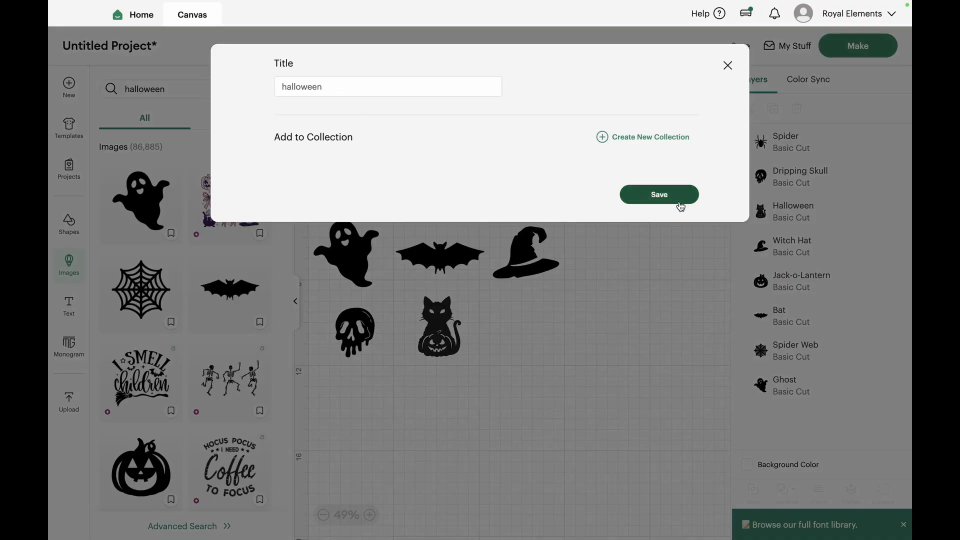
pyautogui.click(679, 200)
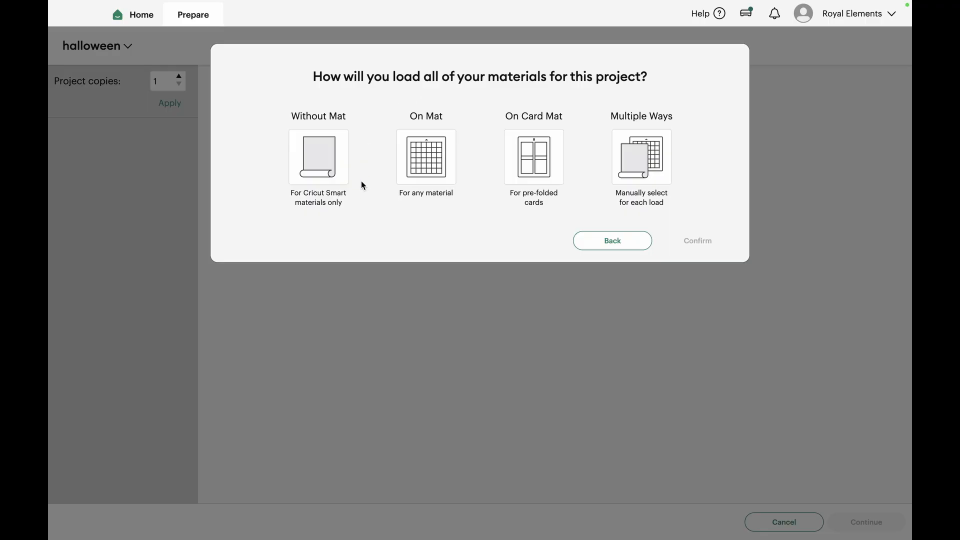
# Compare the Without Mat and On Mat loading options, and confirm On Mat with a 12 in x 12 in mat size
pyautogui.click(318, 160)
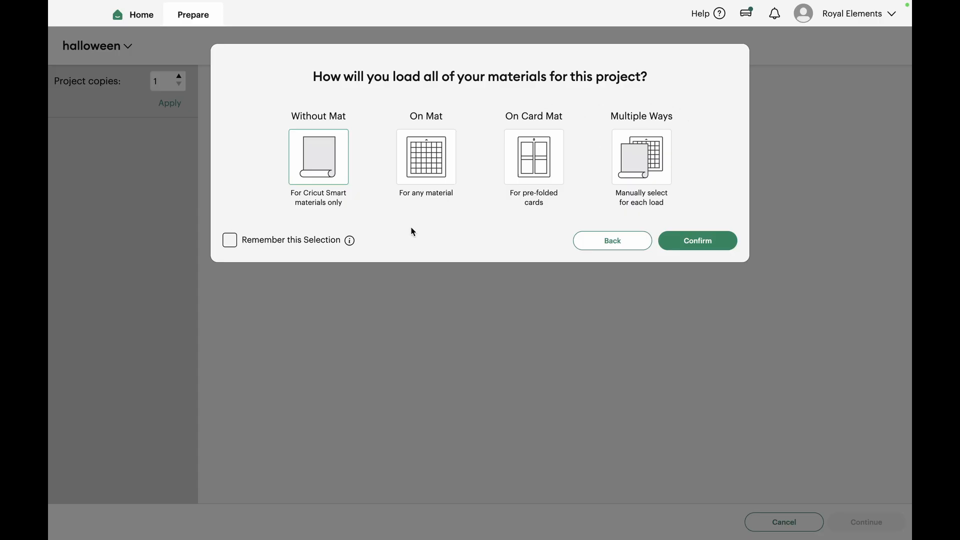
pyautogui.click(427, 178)
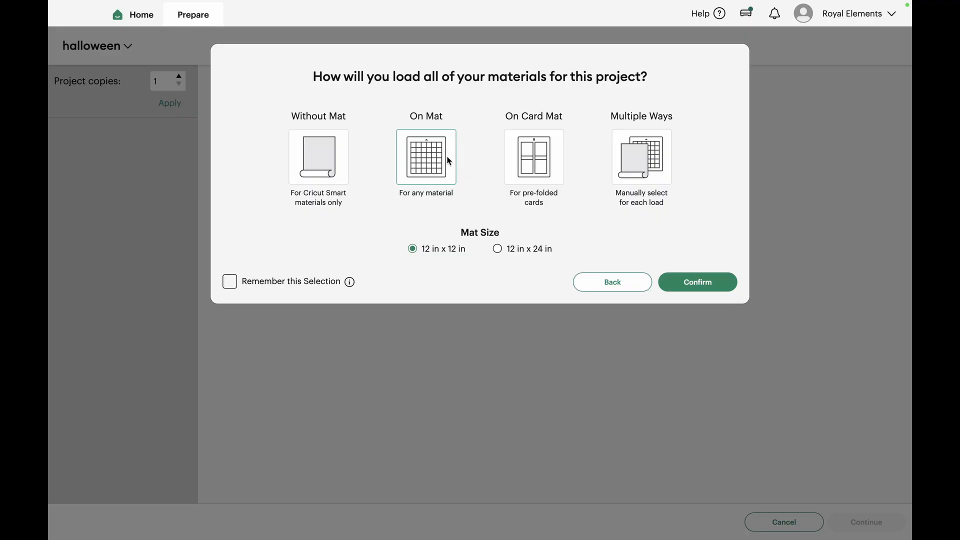
pyautogui.click(320, 157)
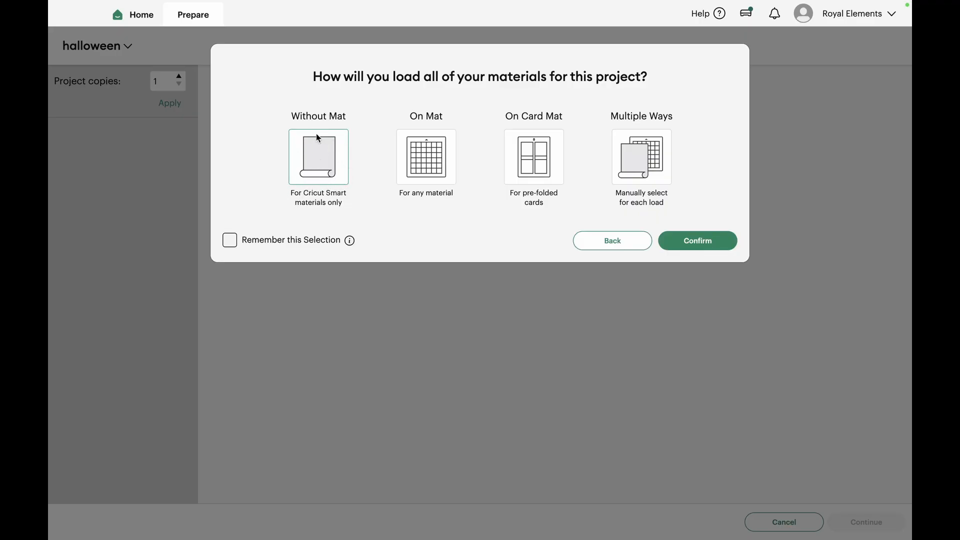
pyautogui.click(430, 167)
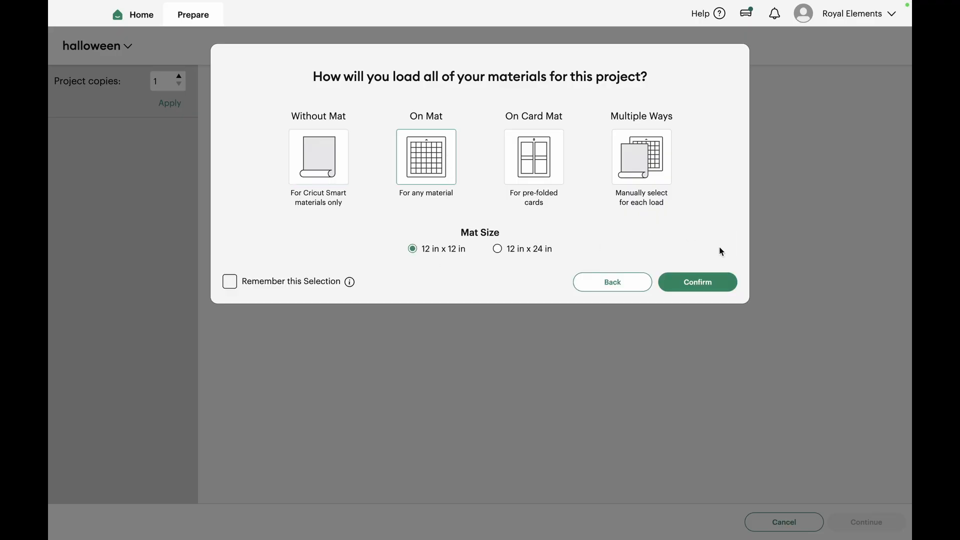
pyautogui.click(709, 282)
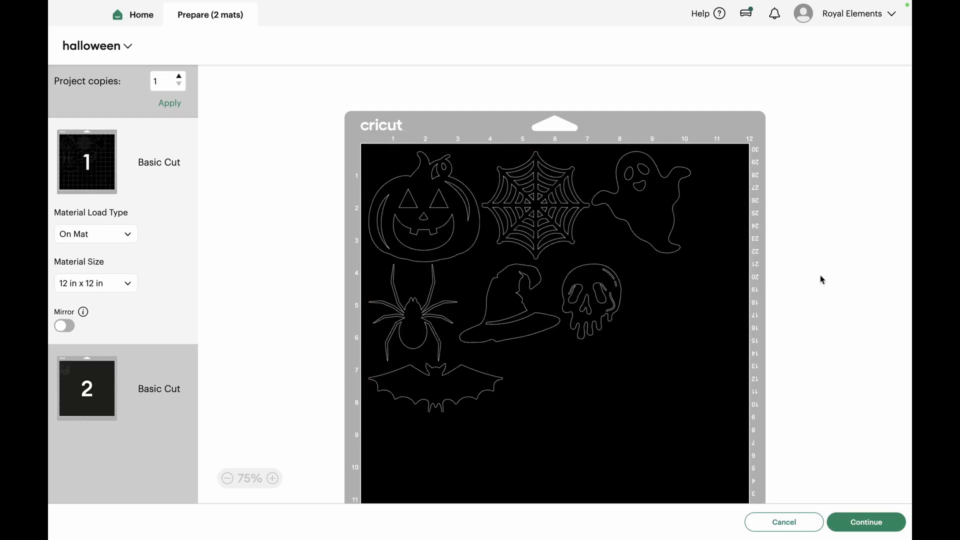
# Spread out the ghost, dripping skull, witch hat and bat on the first mat to leave more space between the cuts
pyautogui.scroll(-3, 520, 352)
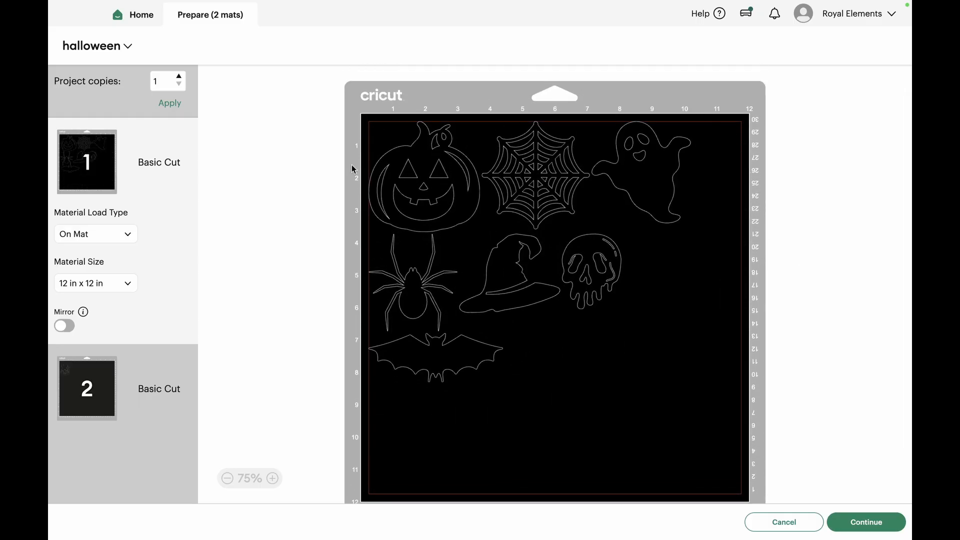
pyautogui.scroll(-2, 749, 238)
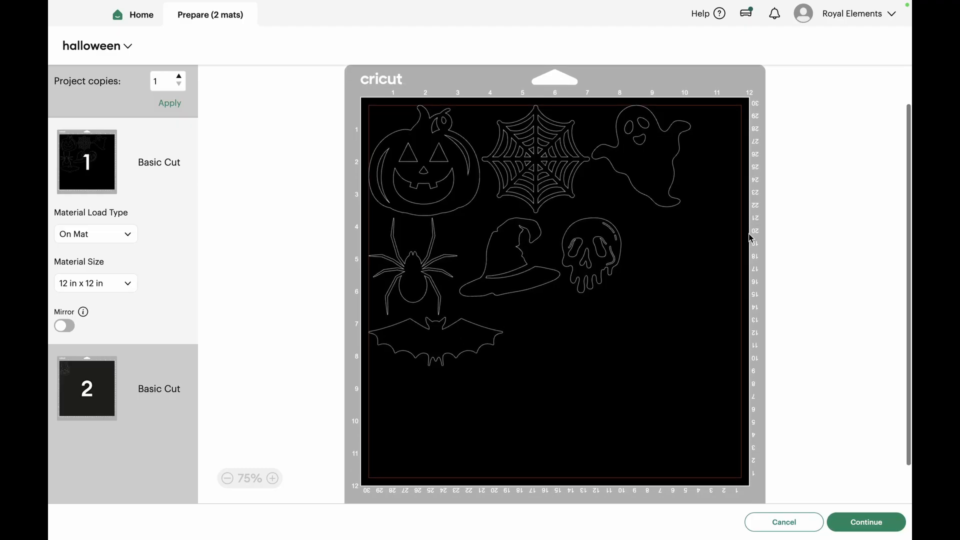
pyautogui.click(668, 179)
pyautogui.moveTo(668, 179); pyautogui.dragTo(703, 179)
pyautogui.moveTo(587, 279); pyautogui.dragTo(671, 305)
pyautogui.moveTo(522, 294); pyautogui.dragTo(566, 311)
pyautogui.moveTo(491, 349); pyautogui.dragTo(448, 413)
pyautogui.moveTo(562, 311); pyautogui.dragTo(553, 311)
pyautogui.scroll(-1, 549, 444)
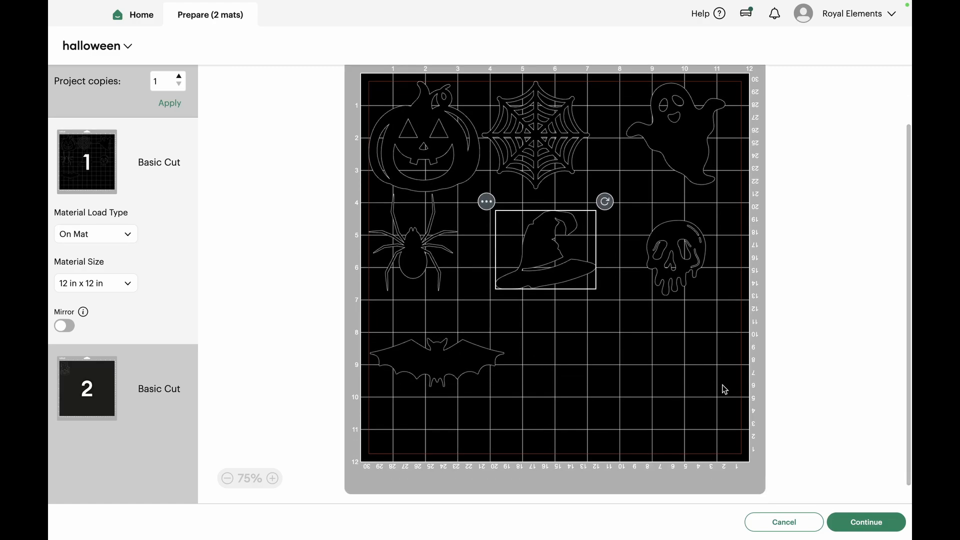
pyautogui.scroll(1, 569, 321)
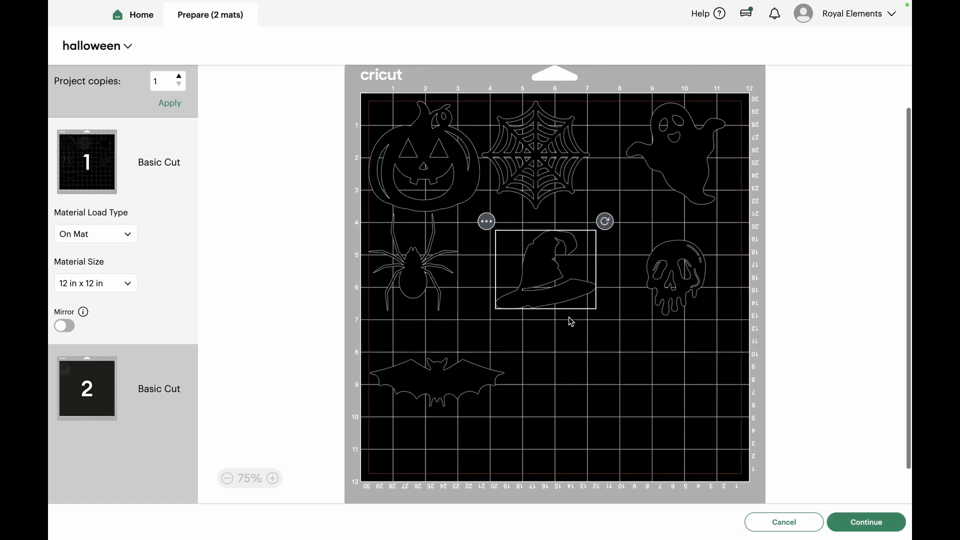
pyautogui.click(572, 370)
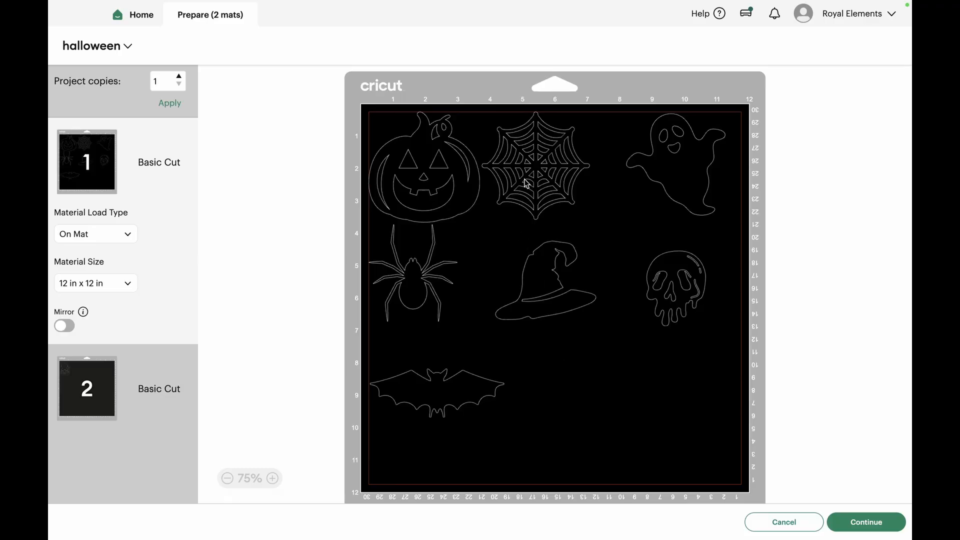
# Fine-tune the spacing of the spider web, jack-o-lantern, witch hat, spider and bat on the first mat
pyautogui.moveTo(524, 181); pyautogui.dragTo(533, 181)
pyautogui.moveTo(407, 181); pyautogui.dragTo(410, 184)
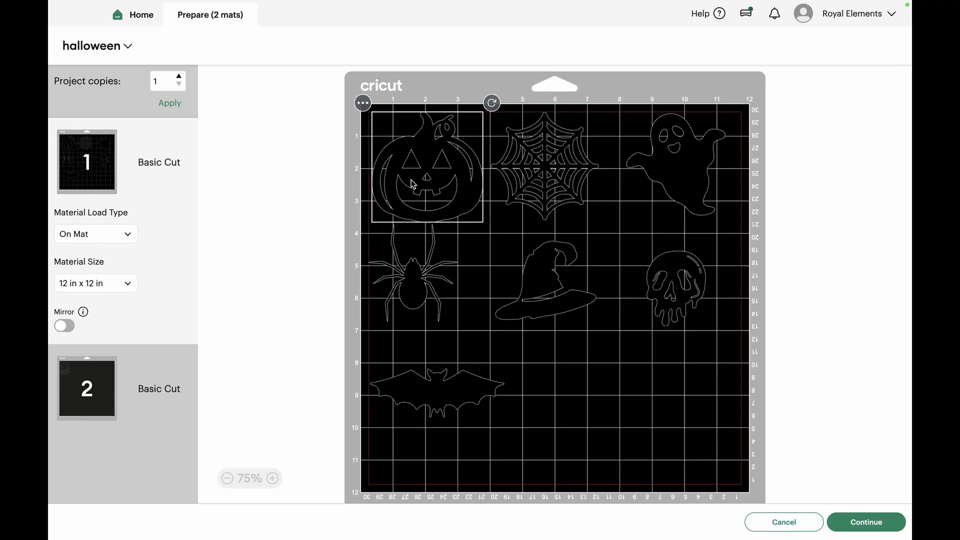
pyautogui.moveTo(568, 175); pyautogui.dragTo(573, 175)
pyautogui.moveTo(571, 276); pyautogui.dragTo(577, 284)
pyautogui.moveTo(433, 282); pyautogui.dragTo(442, 291)
pyautogui.moveTo(434, 388); pyautogui.dragTo(443, 388)
pyautogui.click(238, 298)
# Rotate the jack-o-lantern very slightly on the first mat and deselect it
pyautogui.click(424, 141)
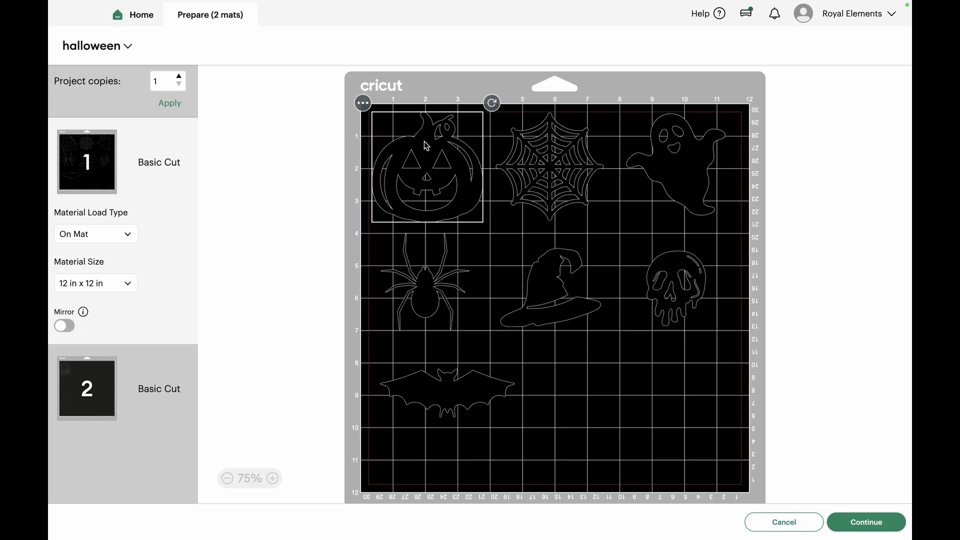
pyautogui.moveTo(492, 104)
pyautogui.mouseDown()
pyautogui.moveTo(484, 95)
pyautogui.moveTo(490, 107)
pyautogui.mouseUp()
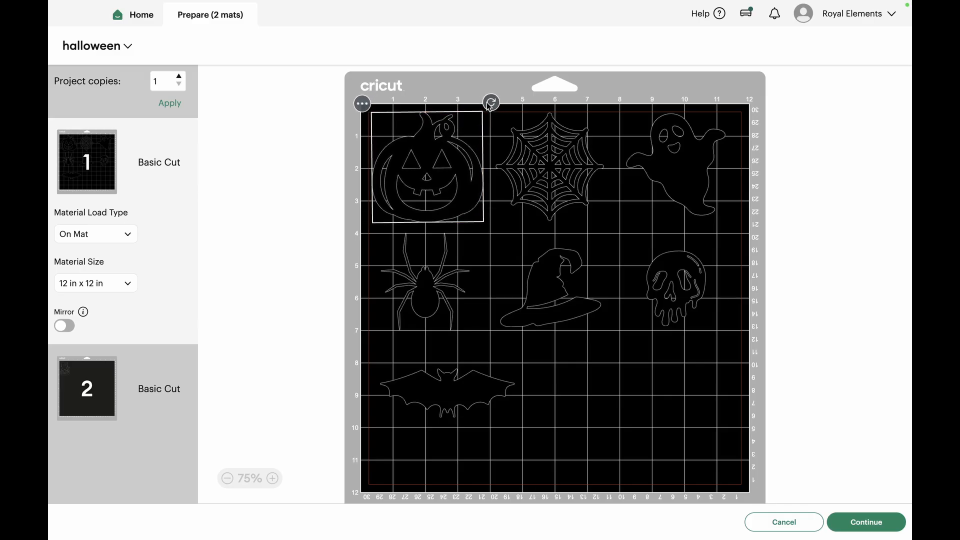
pyautogui.click(316, 181)
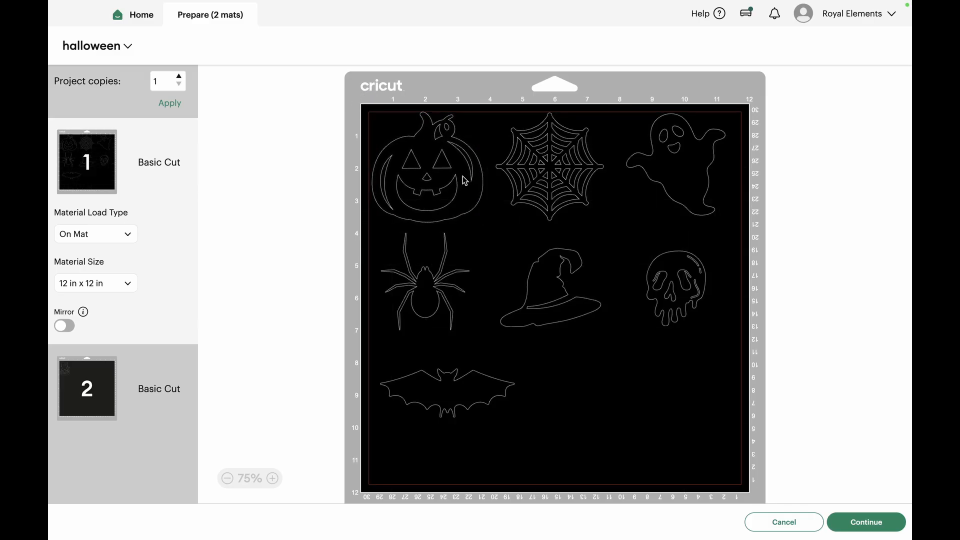
# Review the material load types and material sizes for the first mat, keeping On Mat and 12 in x 12 in
pyautogui.click(116, 243)
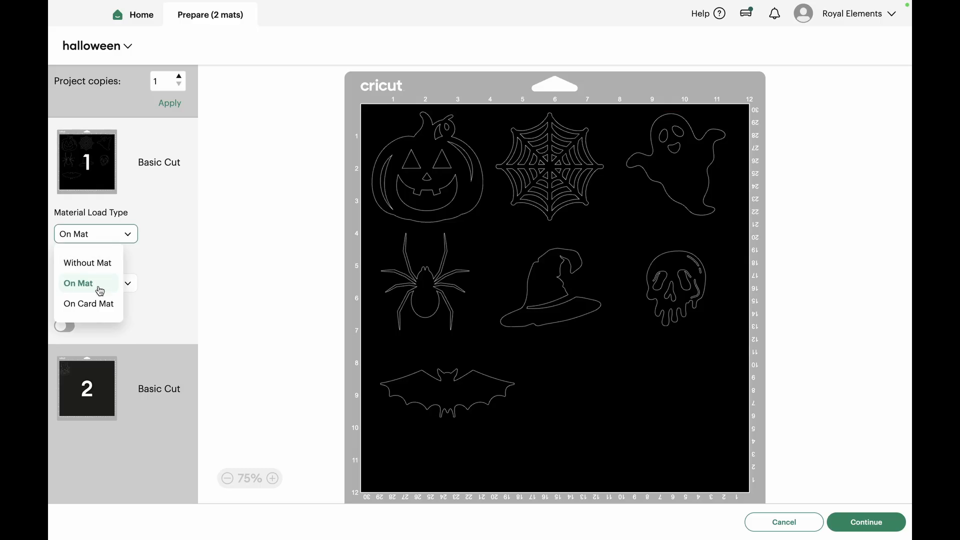
pyautogui.click(161, 240)
pyautogui.click(122, 234)
pyautogui.click(189, 228)
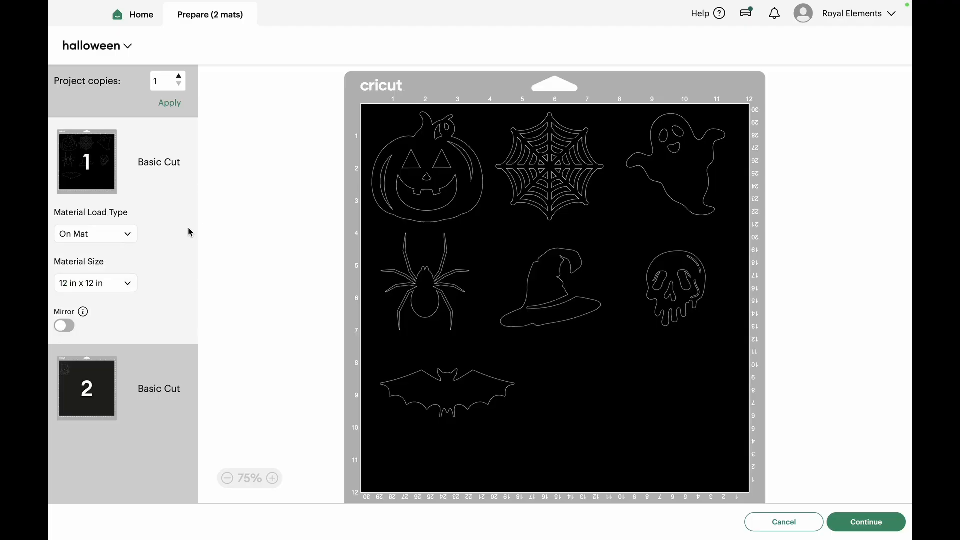
pyautogui.click(122, 284)
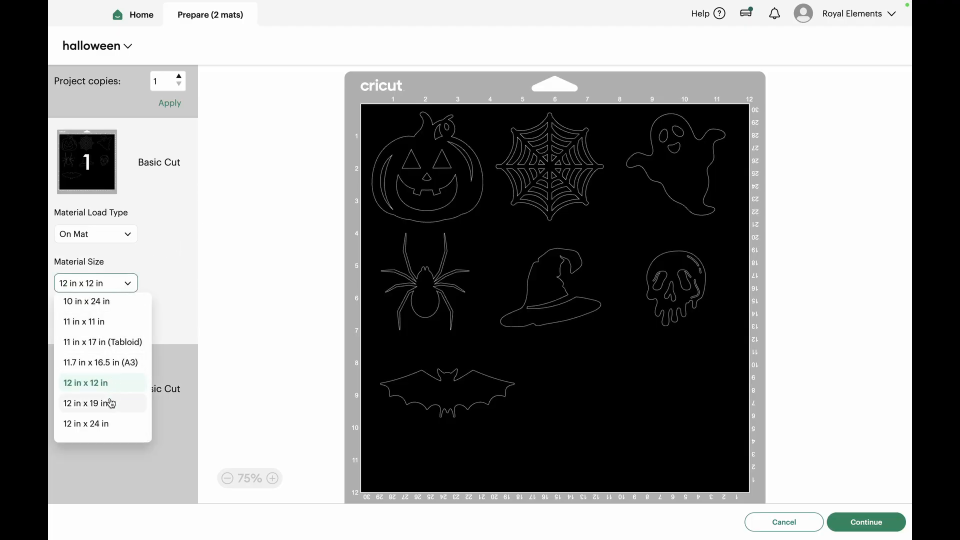
pyautogui.click(182, 295)
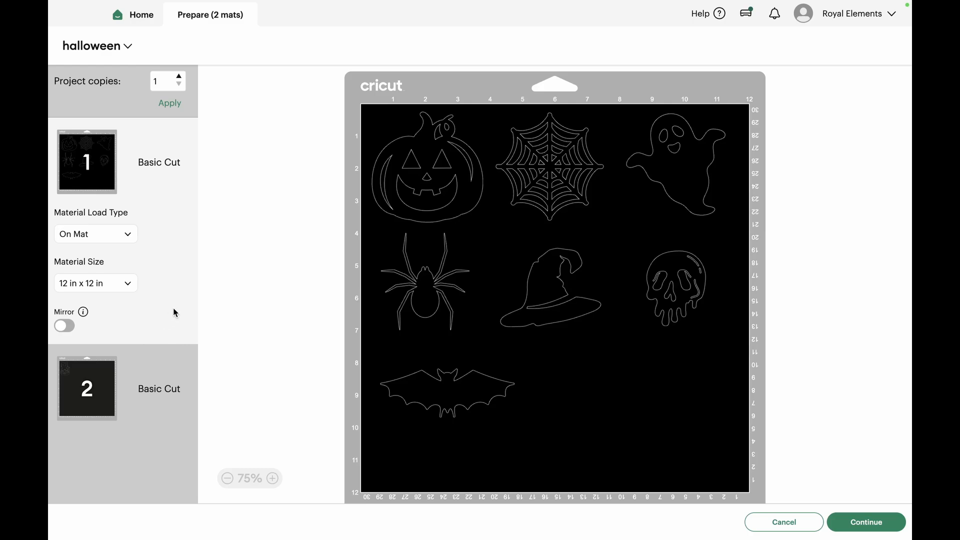
# Toggle Mirror on and off for the first mat to compare the image orientation, leaving it off
pyautogui.click(66, 328)
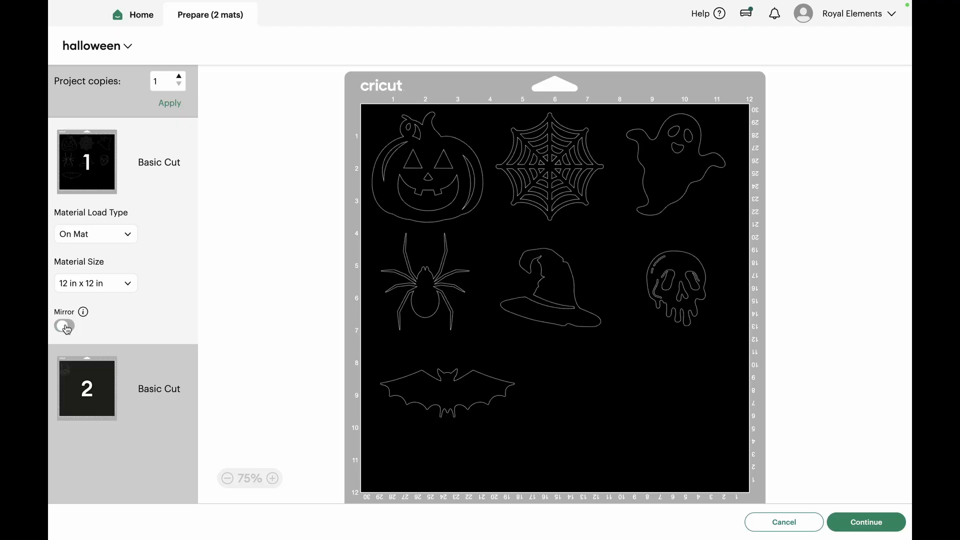
pyautogui.click(66, 327)
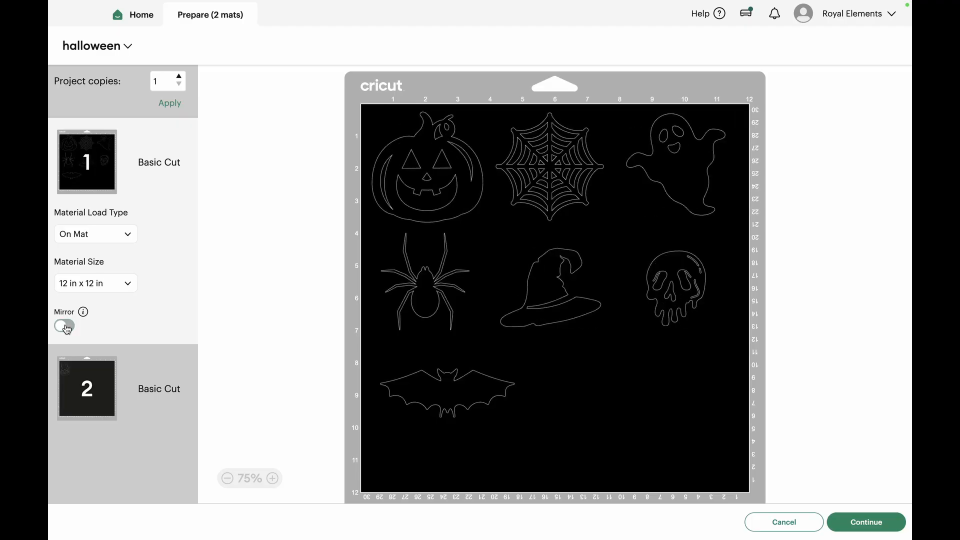
pyautogui.click(66, 327)
pyautogui.click(66, 328)
# Continue to the cutting setup, look through the full list of compatible materials, and close it without choosing one
pyautogui.click(858, 529)
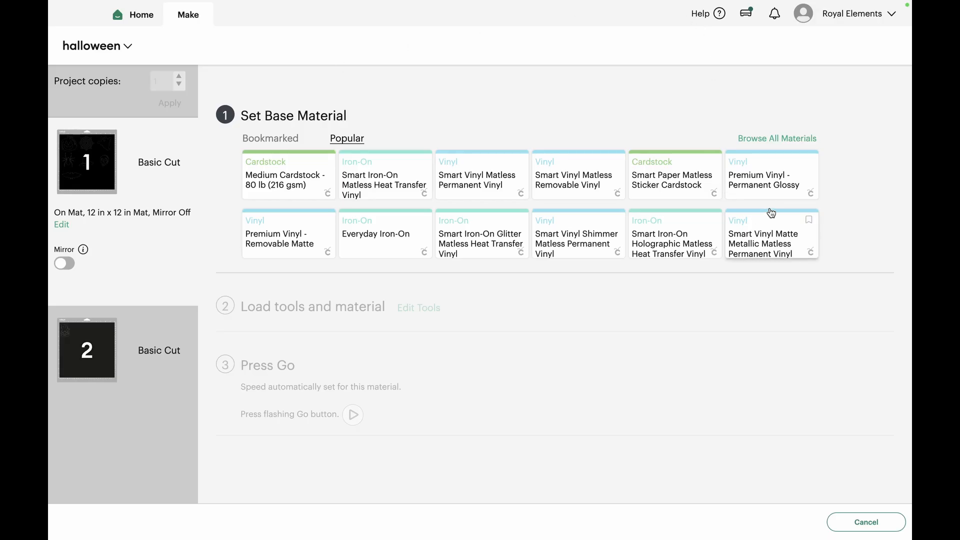
pyautogui.click(770, 139)
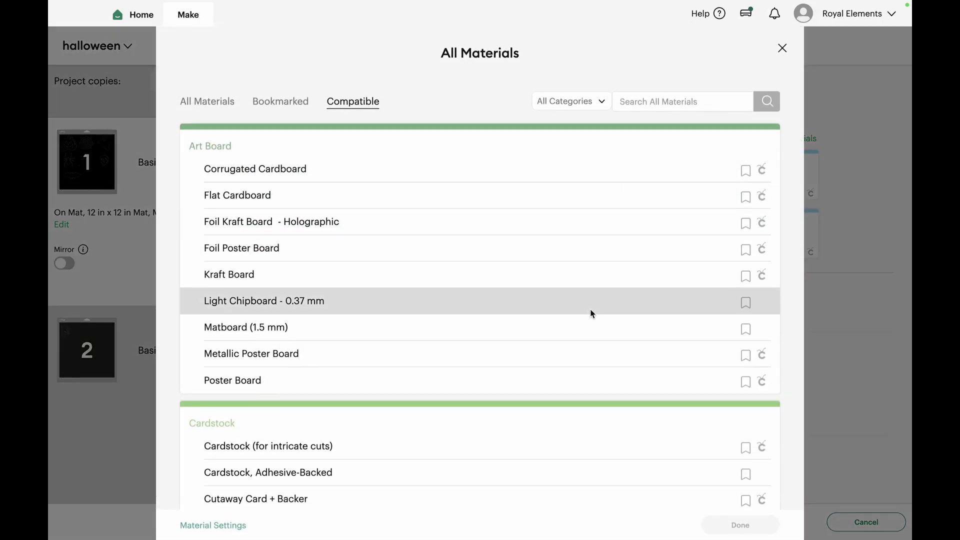
pyautogui.scroll(-3, 591, 312)
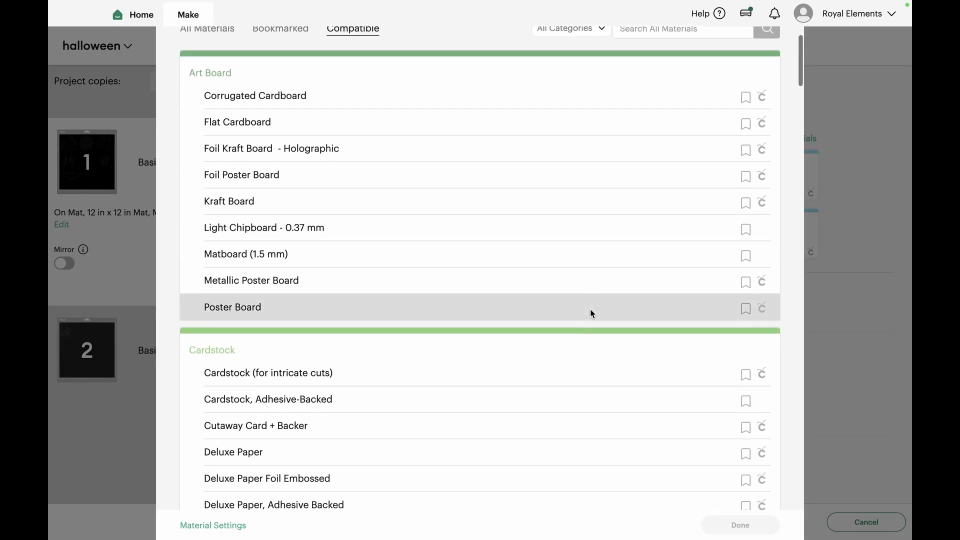
pyautogui.scroll(-7, 590, 309)
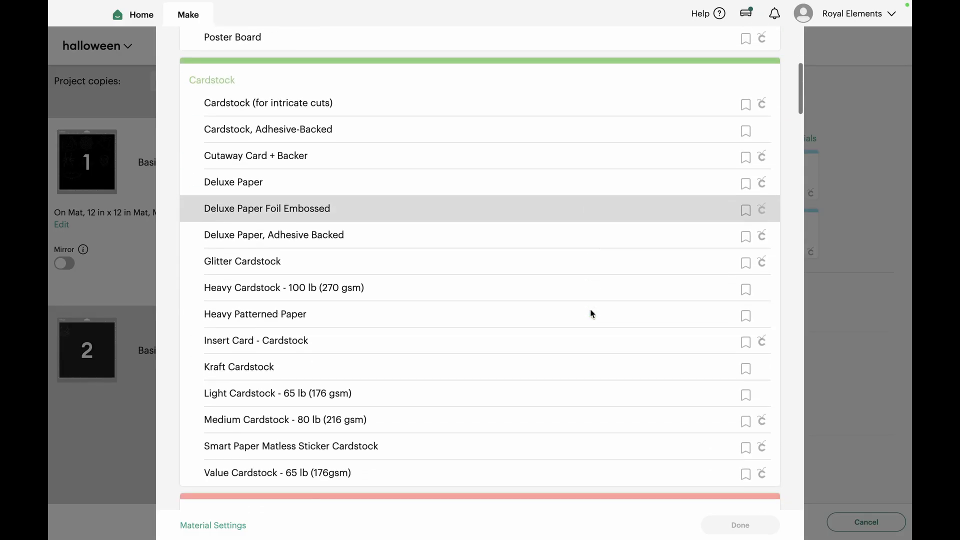
pyautogui.scroll(-7, 590, 311)
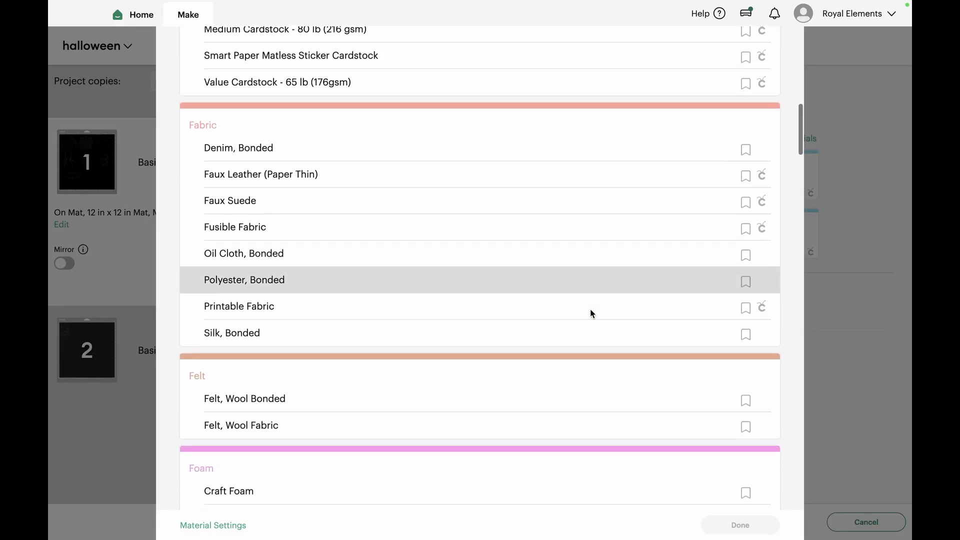
pyautogui.scroll(-4, 590, 311)
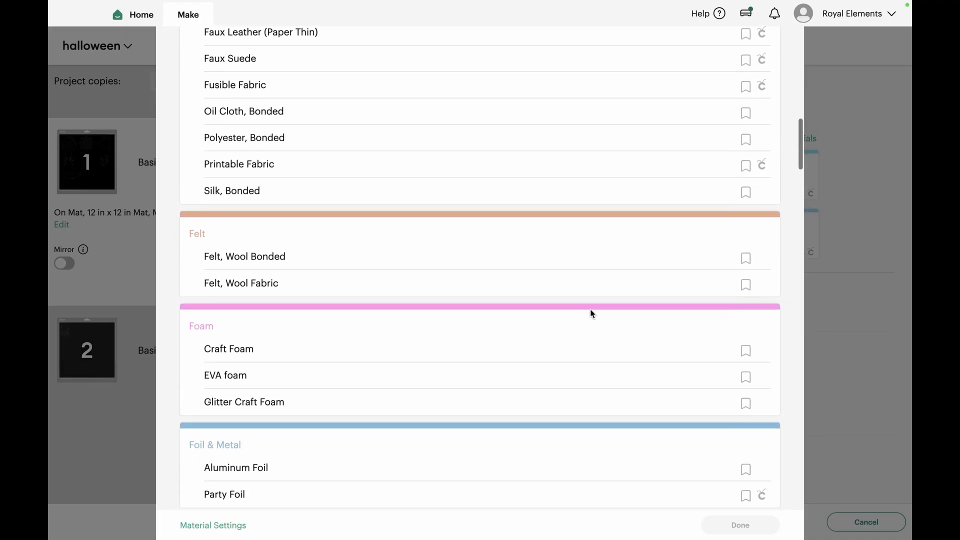
pyautogui.scroll(-8, 590, 309)
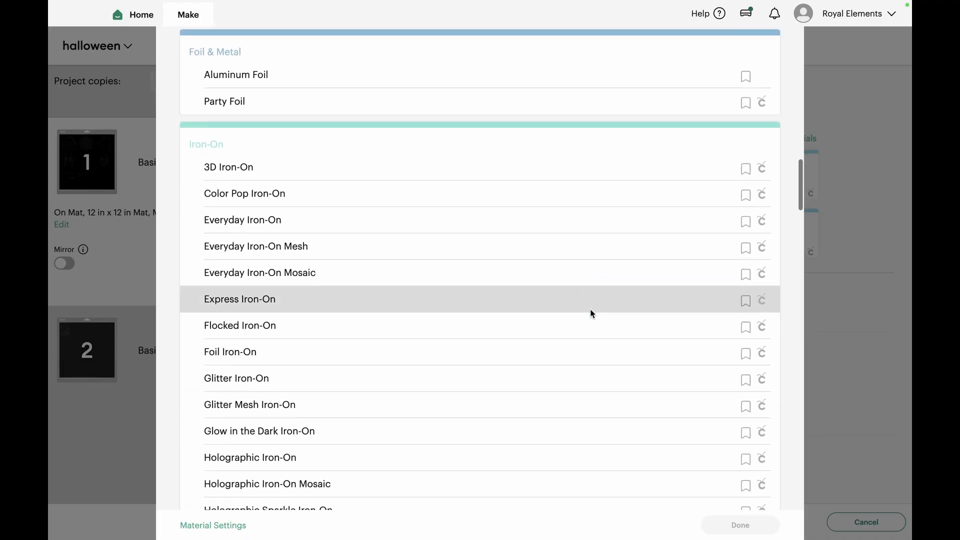
pyautogui.scroll(-13, 590, 312)
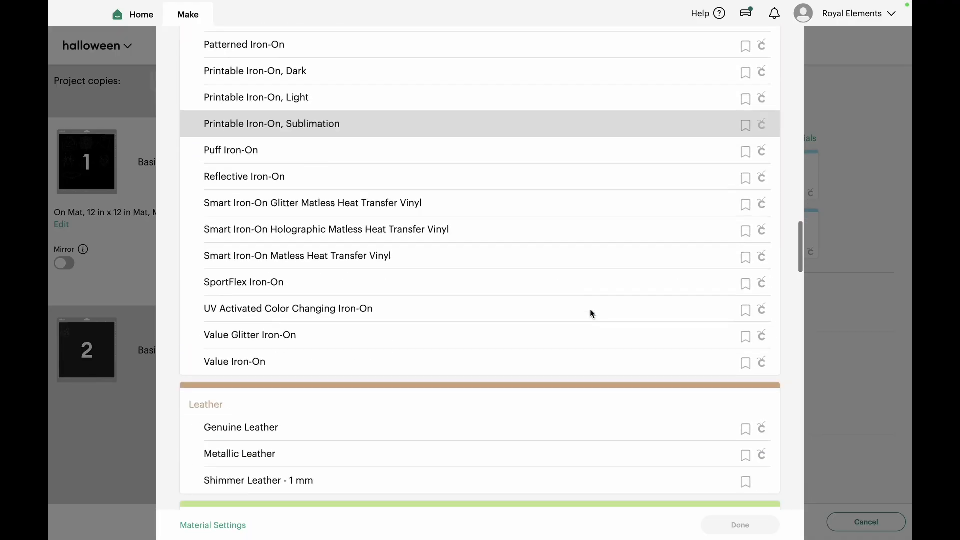
pyautogui.scroll(-3, 590, 314)
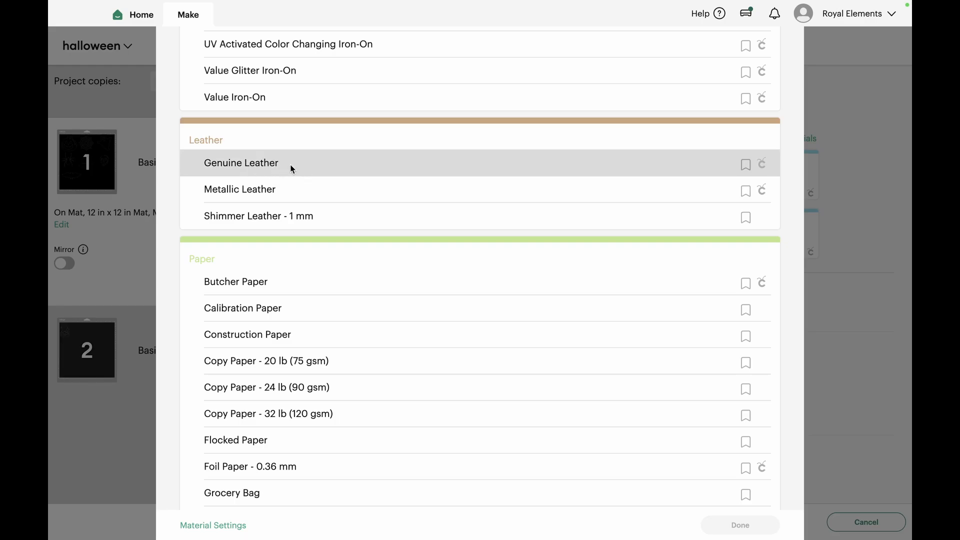
pyautogui.scroll(15, 290, 163)
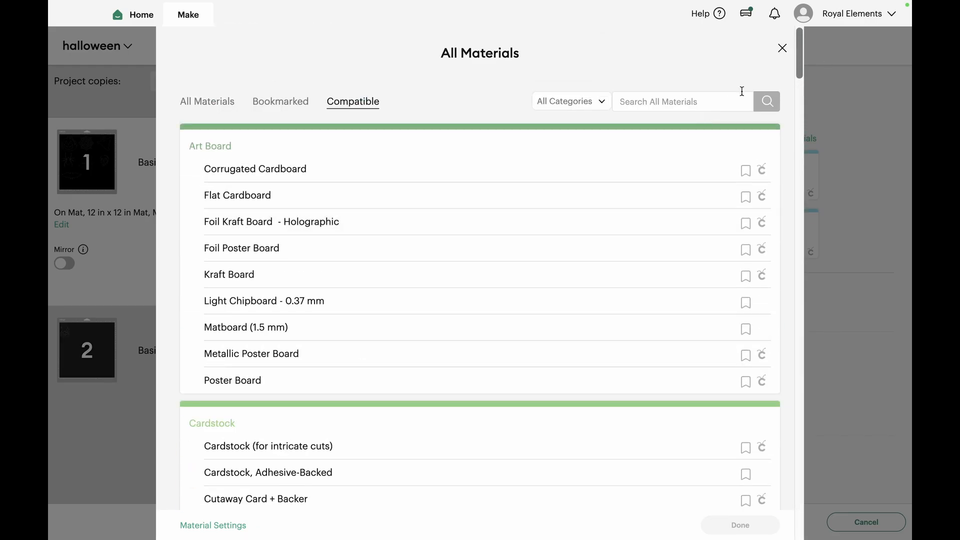
pyautogui.click(779, 48)
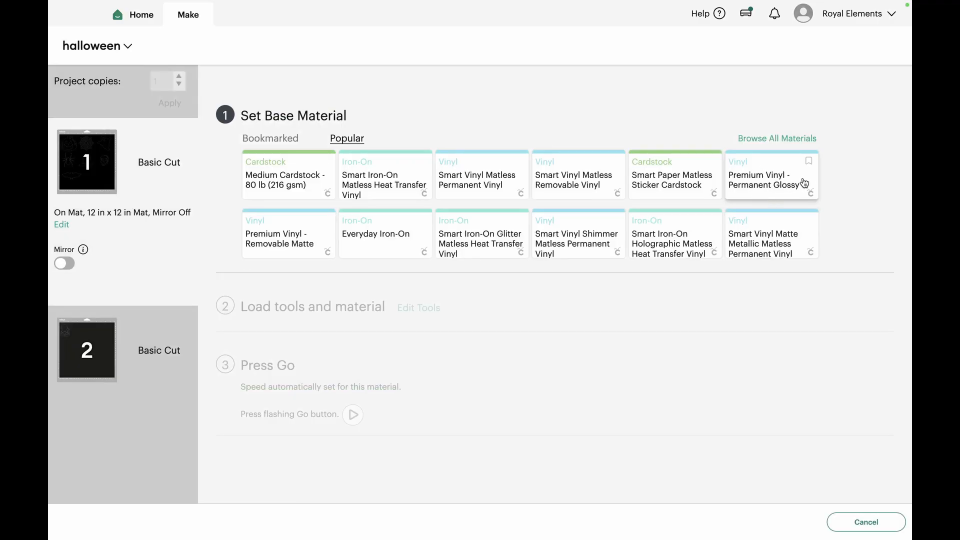
# Set the base material to Premium Vinyl - Permanent Glossy and keep the pressure at Default after reviewing its options
pyautogui.click(762, 167)
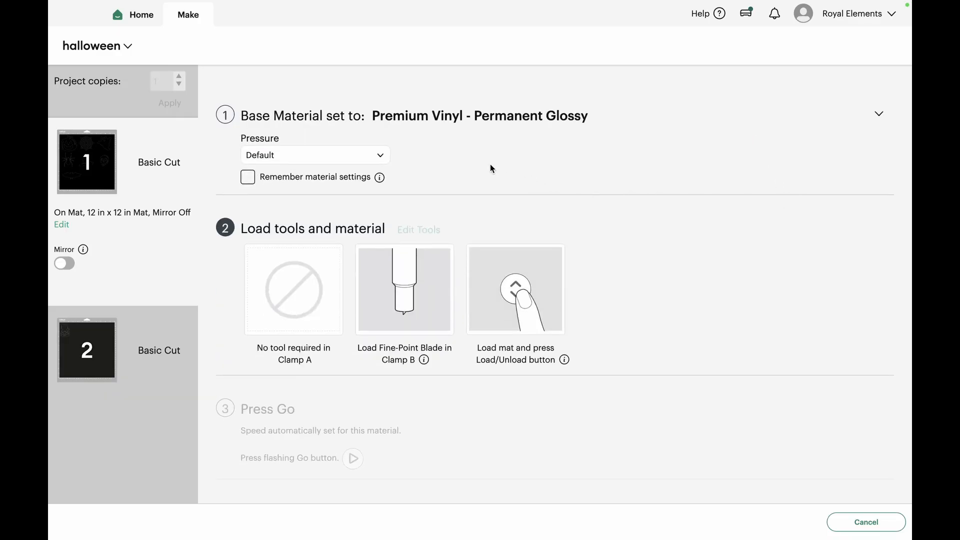
pyautogui.click(378, 155)
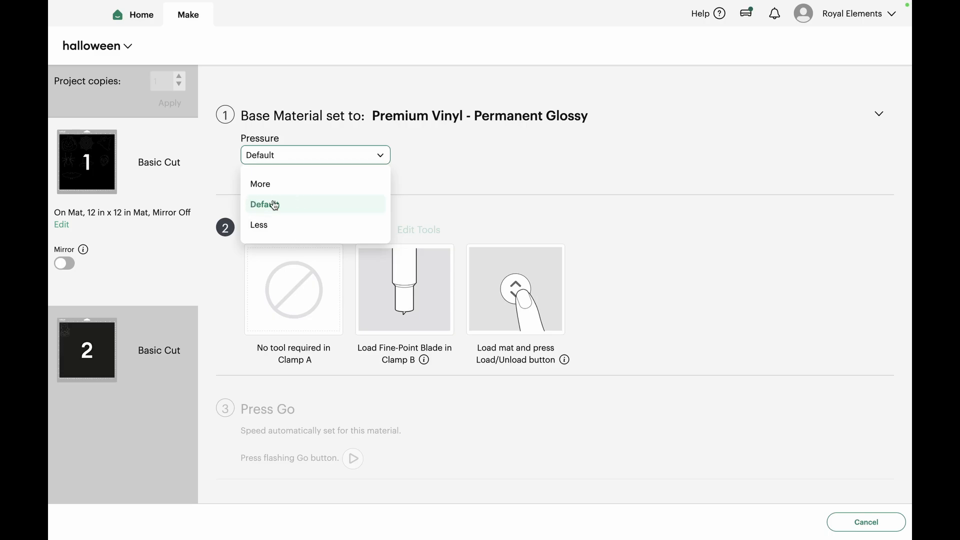
pyautogui.click(499, 202)
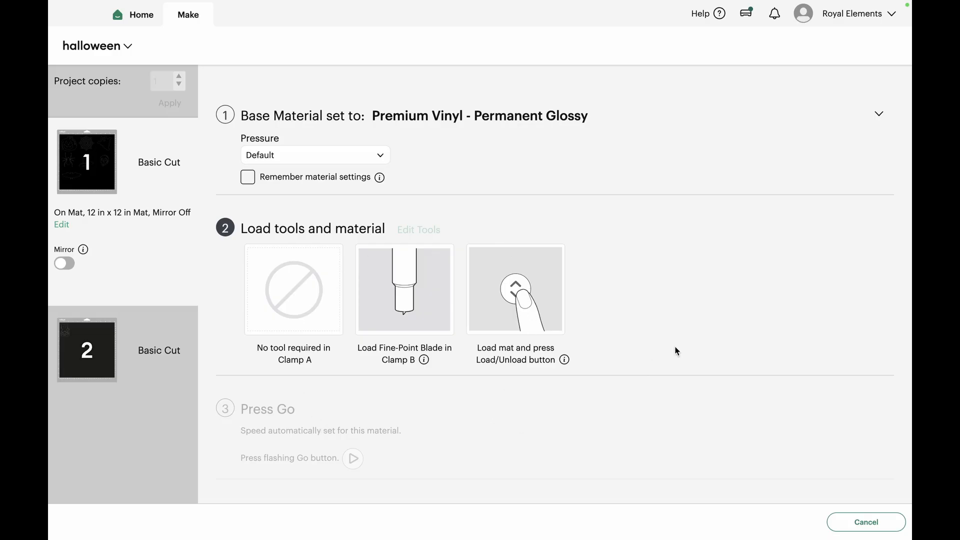
# Cancel the cut, leave the mat preparation and start a new blank project
pyautogui.click(867, 524)
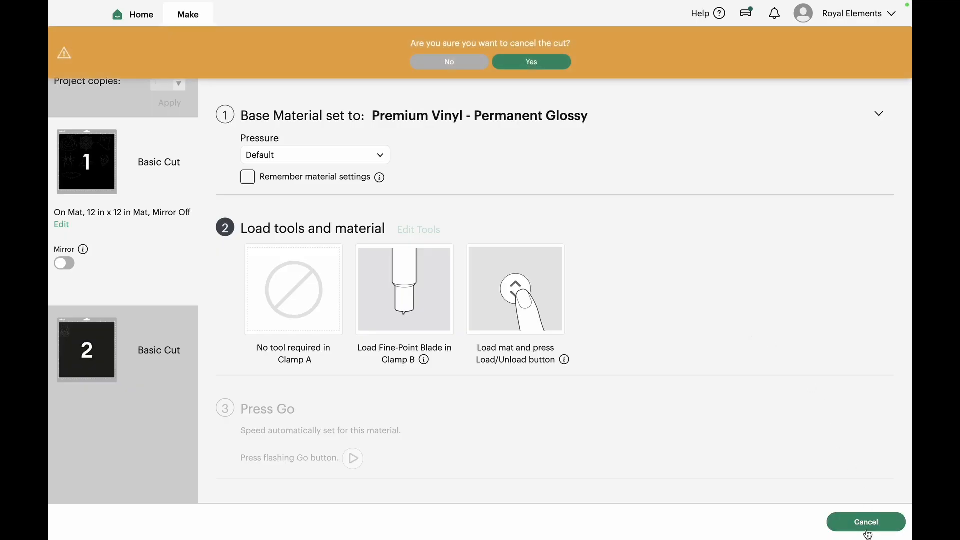
pyautogui.click(532, 62)
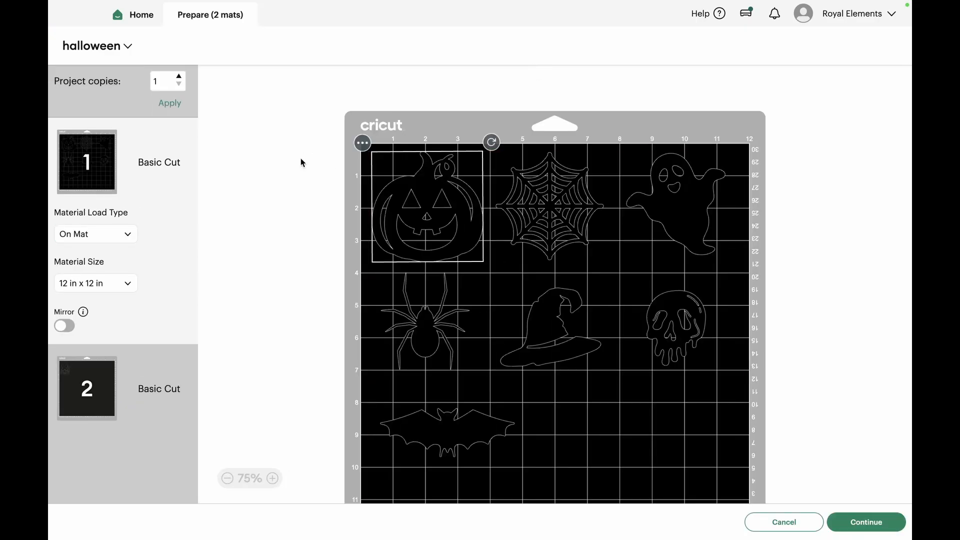
pyautogui.click(783, 523)
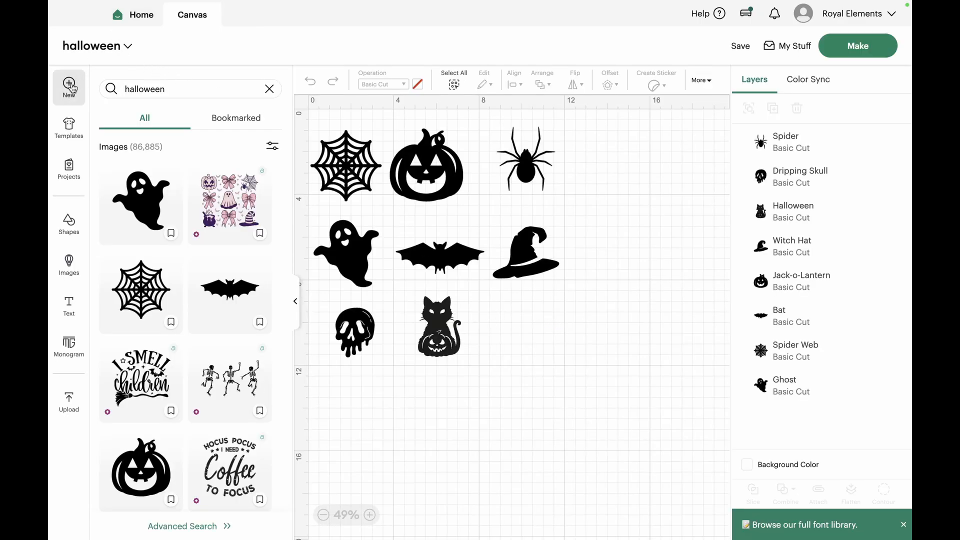
pyautogui.click(73, 88)
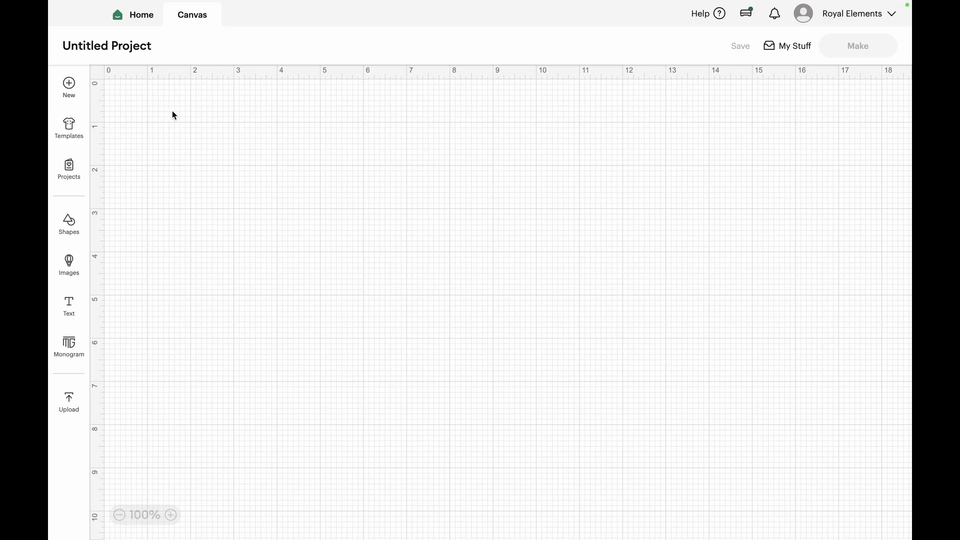
# Open the upload page and look through the recently uploaded images
pyautogui.scroll(-1, 174, 218)
pyautogui.scroll(1, 173, 218)
pyautogui.click(77, 403)
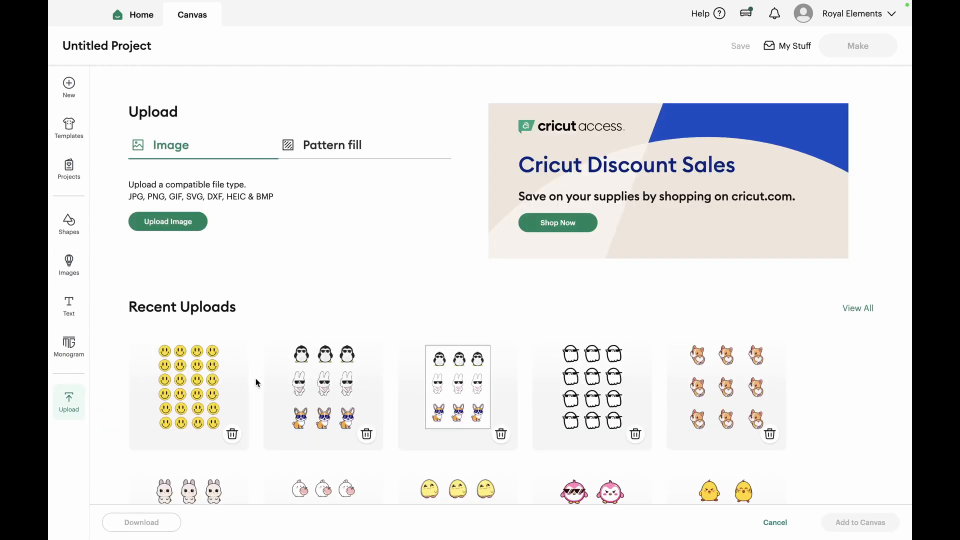
pyautogui.scroll(-2, 256, 383)
pyautogui.scroll(-3, 256, 382)
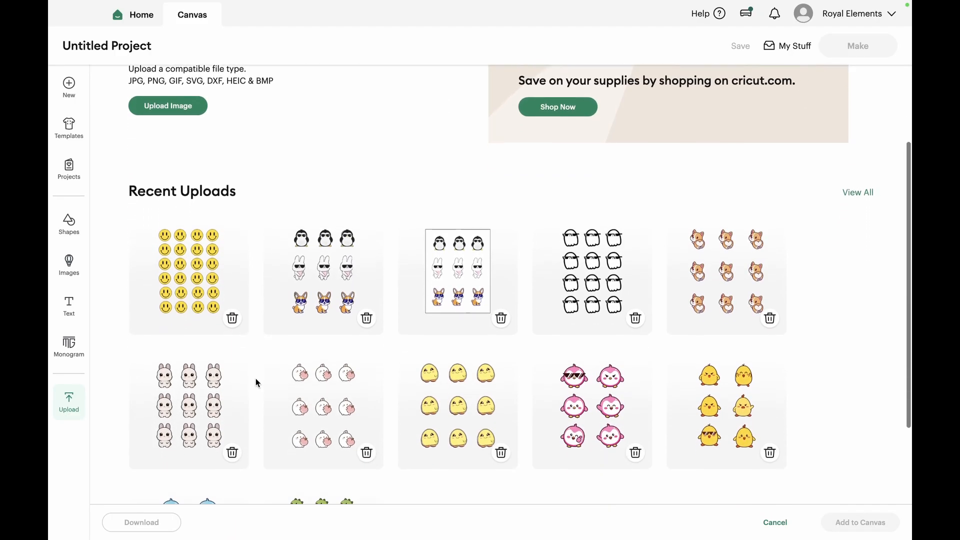
pyautogui.scroll(-1, 255, 378)
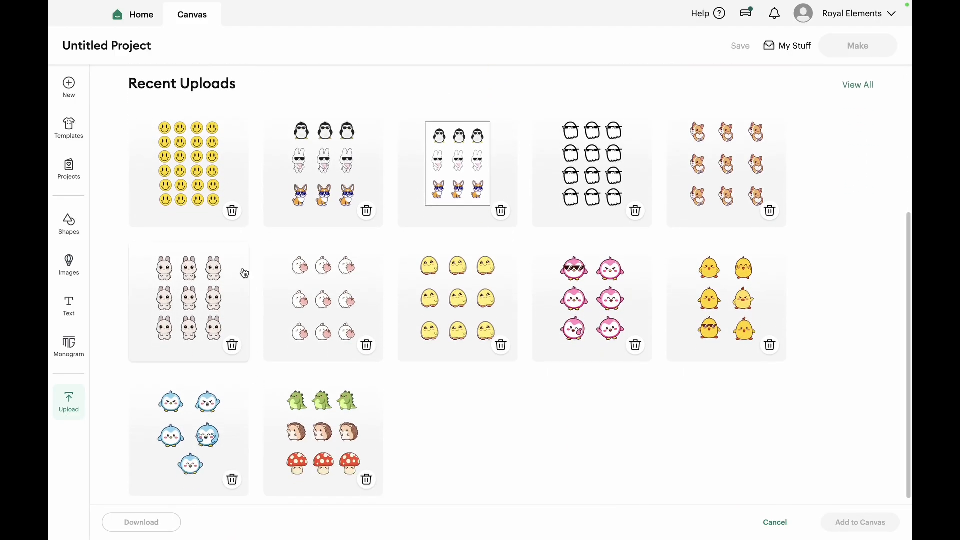
pyautogui.scroll(-1, 259, 302)
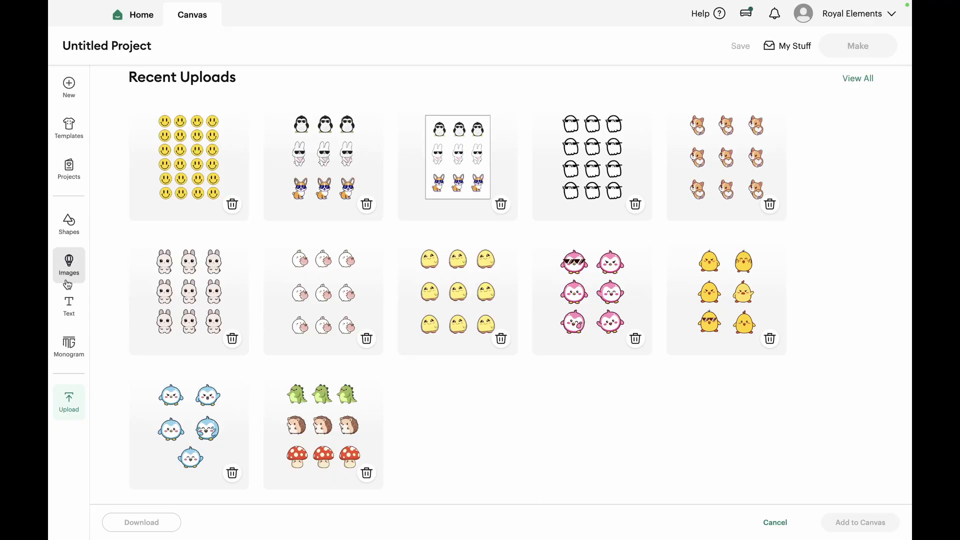
# Browse the general image library without searching for a keyword
pyautogui.click(69, 264)
pyautogui.scroll(-15, 138, 354)
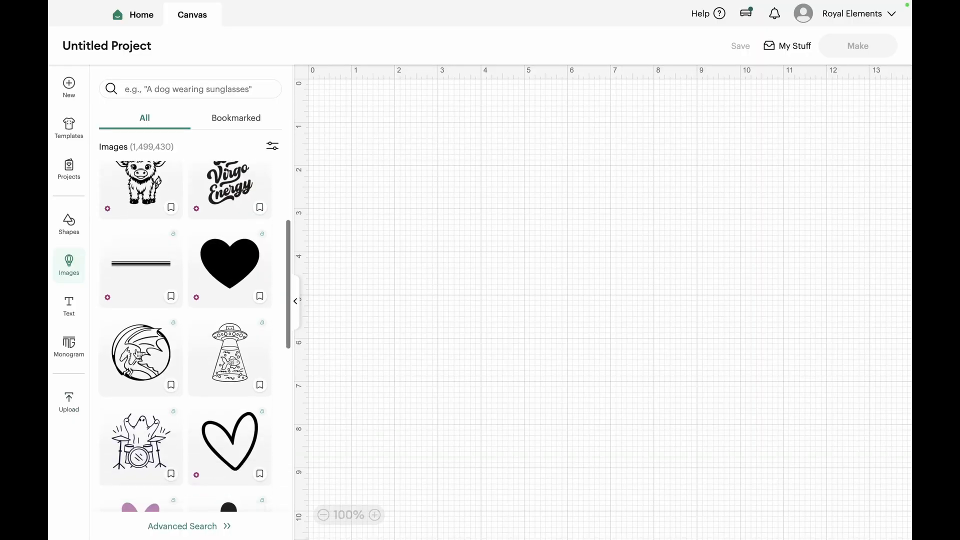
pyautogui.scroll(-3, 138, 354)
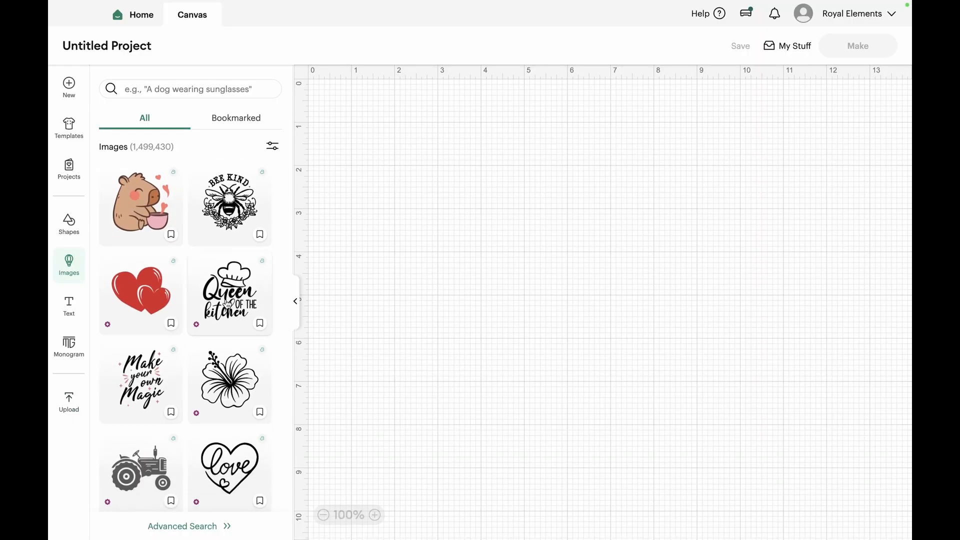
pyautogui.scroll(1, 149, 245)
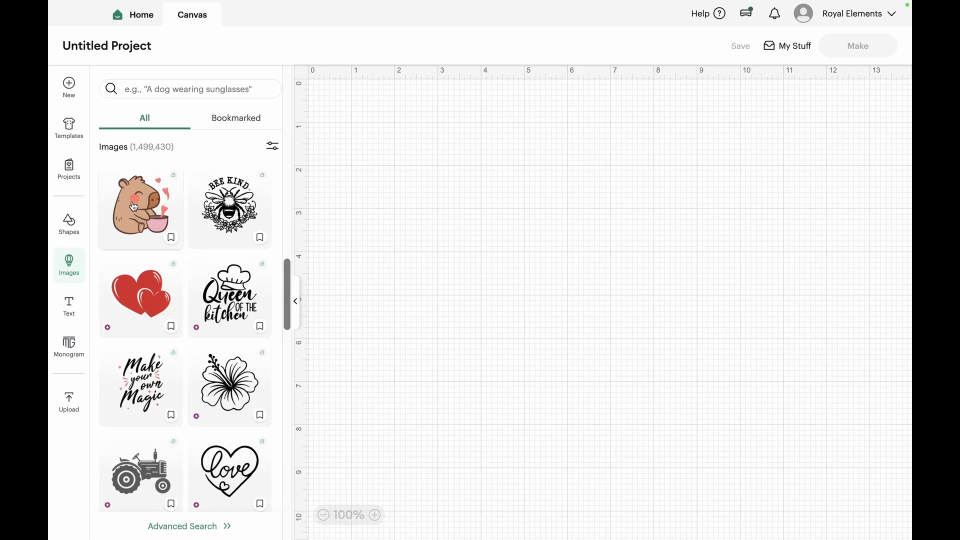
# Browse the recent uploads and add the sticker sheet of penguins, bunnies and corgis without the surrounding border to the canvas
pyautogui.click(69, 400)
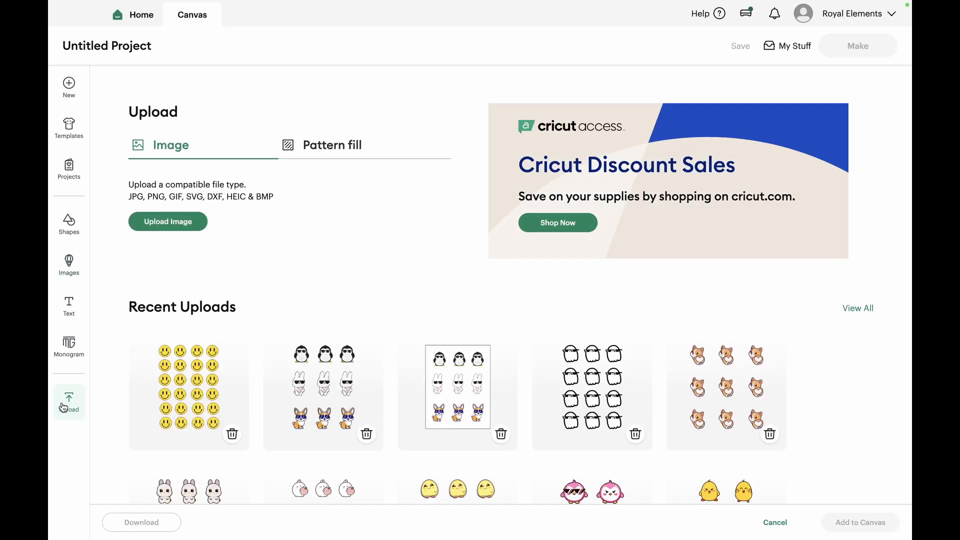
pyautogui.scroll(-4, 241, 422)
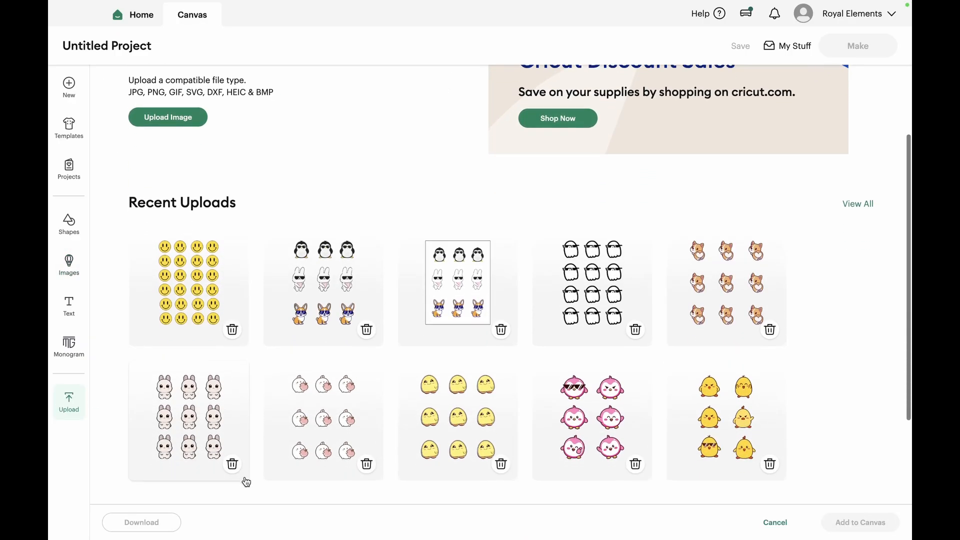
pyautogui.scroll(-2, 245, 424)
pyautogui.scroll(1, 246, 424)
pyautogui.scroll(-1, 247, 421)
pyautogui.scroll(2, 246, 422)
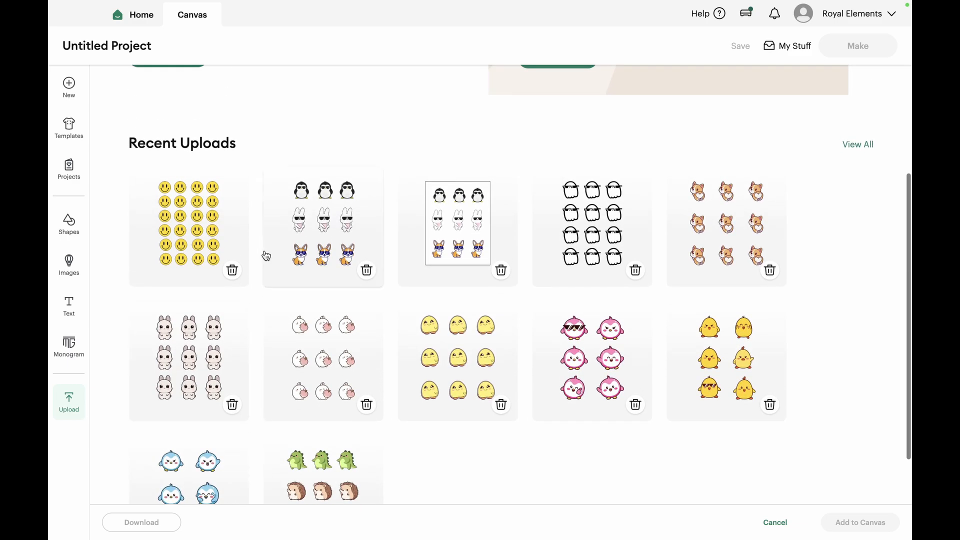
pyautogui.click(321, 232)
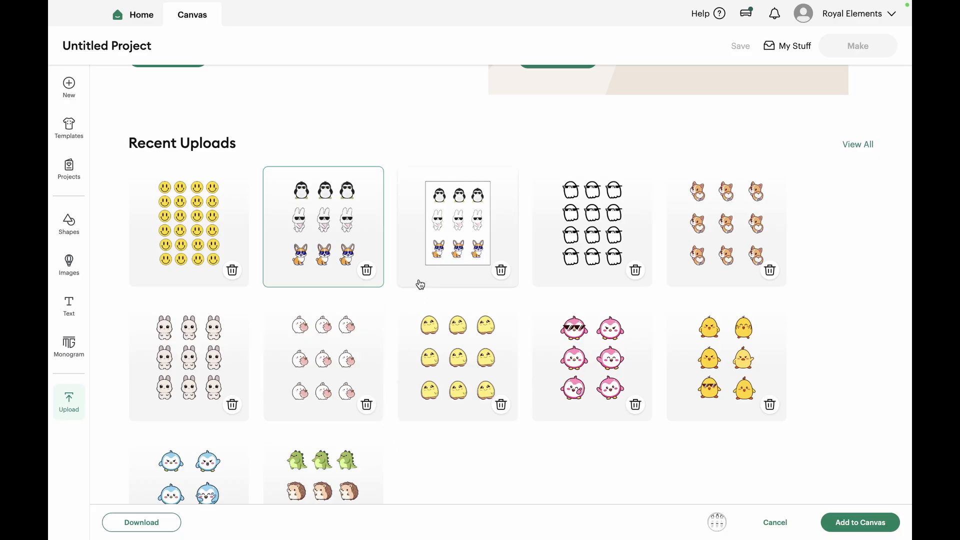
pyautogui.scroll(3, 417, 281)
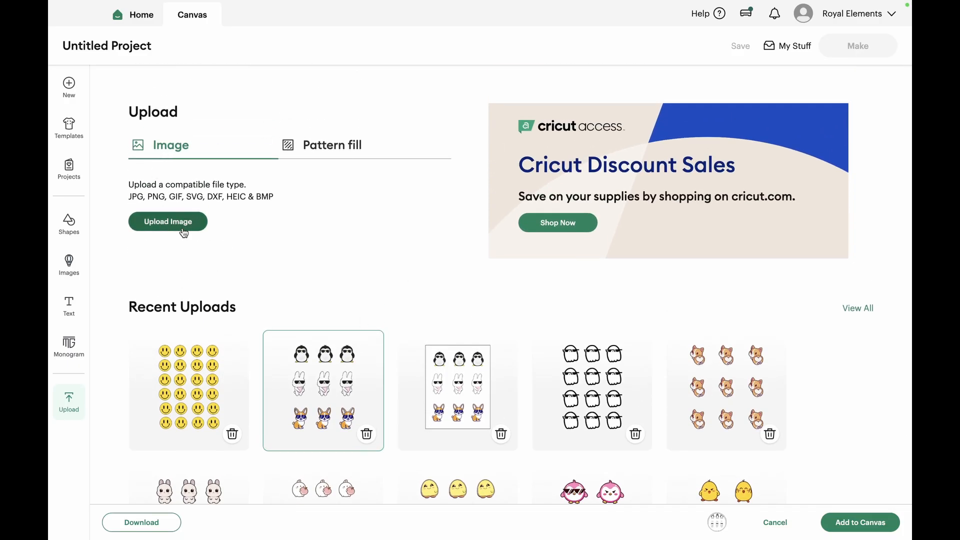
pyautogui.scroll(-2, 445, 265)
pyautogui.scroll(-1, 445, 265)
pyautogui.click(860, 522)
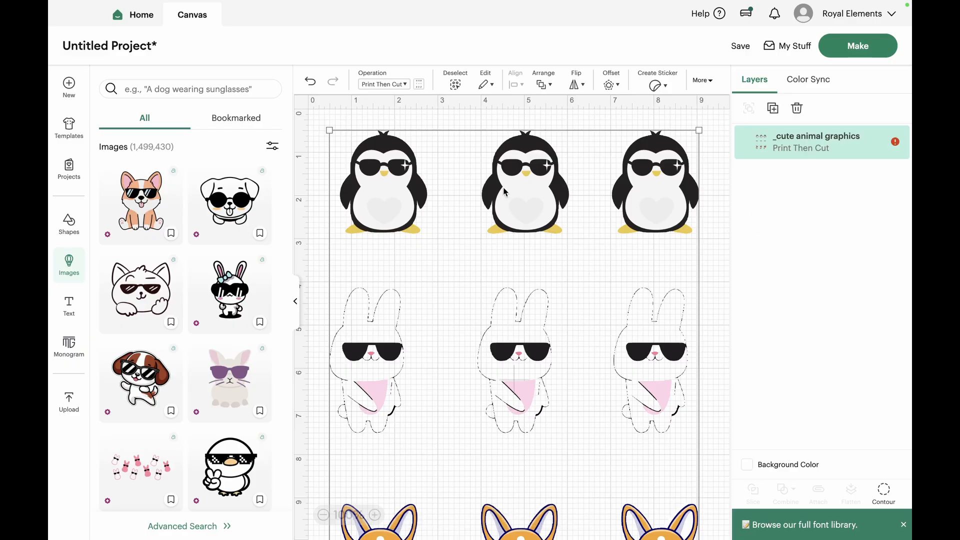
# Try the Basic Cut operation on the animal sticker sheet, inspect all its rows, and return it to Print Then Cut
pyautogui.scroll(-3, 532, 190)
pyautogui.scroll(2, 532, 189)
pyautogui.scroll(-3, 532, 189)
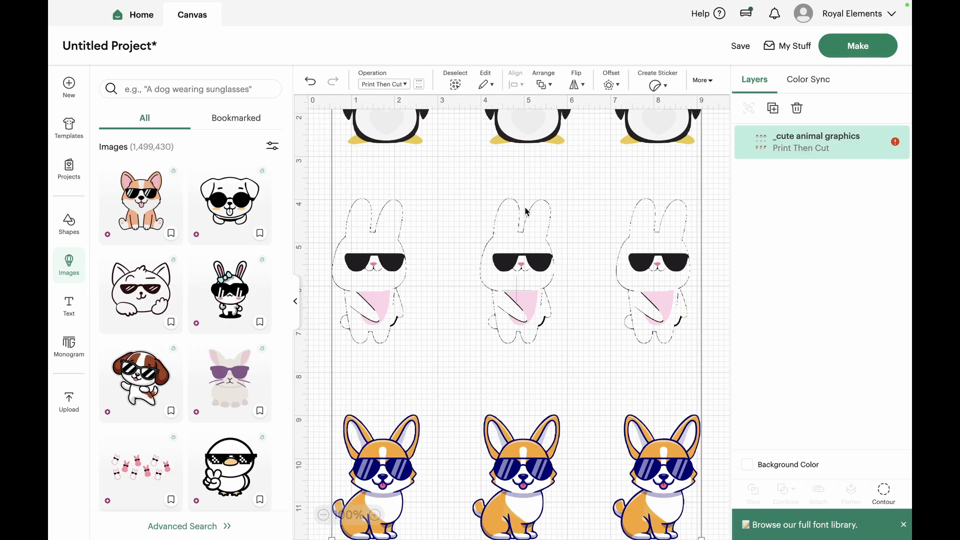
pyautogui.scroll(-1, 513, 318)
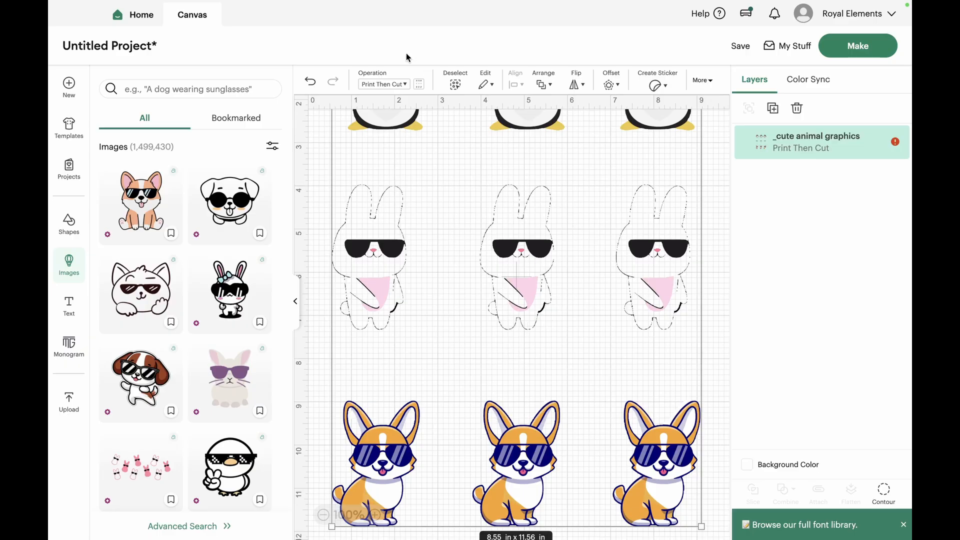
pyautogui.scroll(-3, 503, 367)
pyautogui.scroll(6, 504, 372)
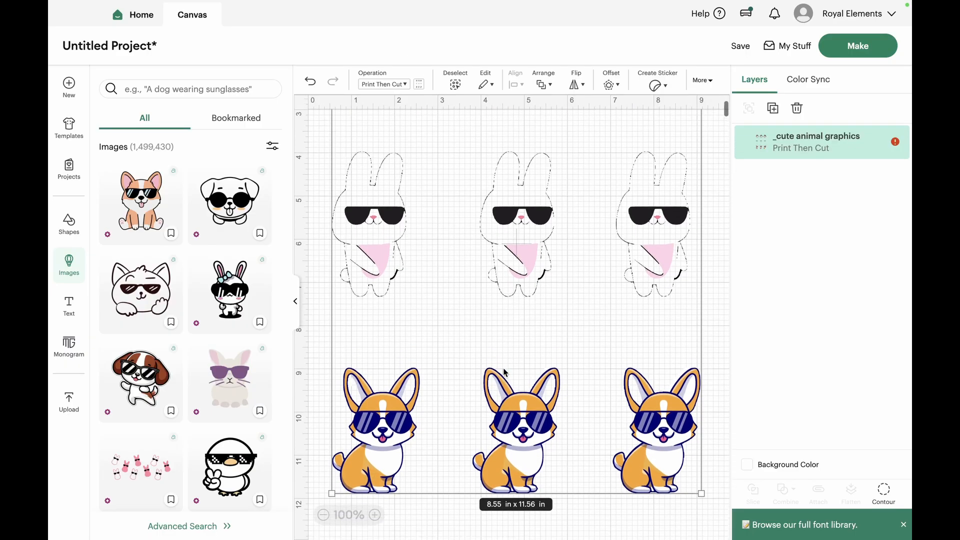
pyautogui.click(405, 85)
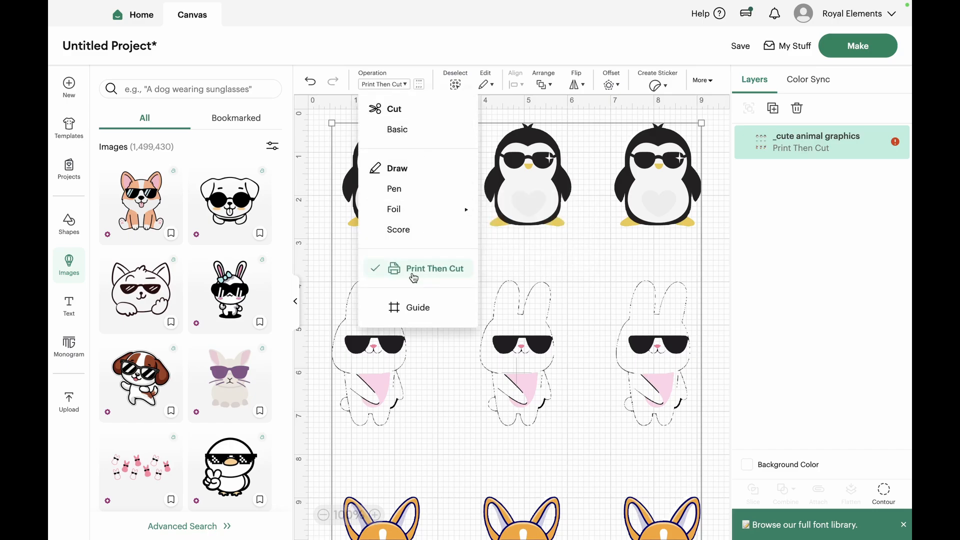
pyautogui.click(400, 135)
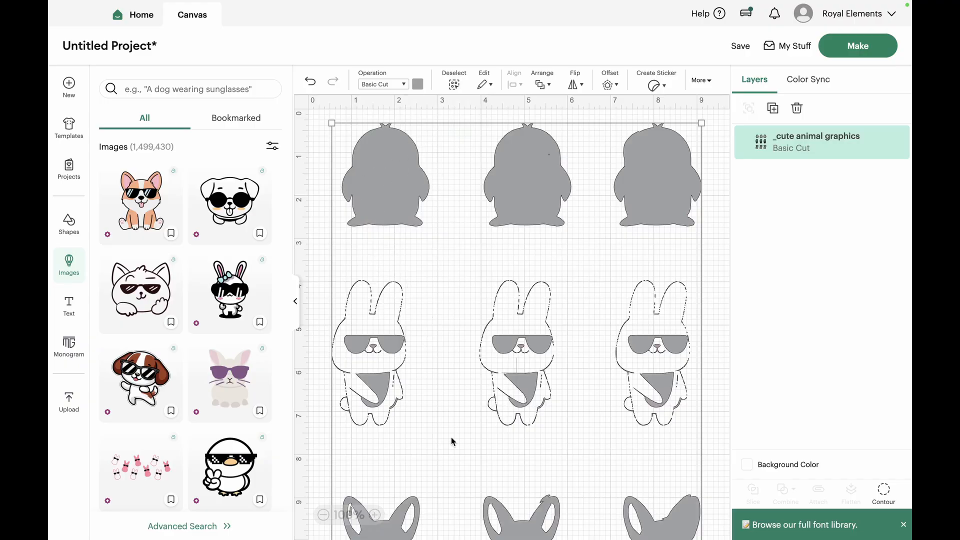
pyautogui.scroll(-5, 451, 436)
pyautogui.scroll(3, 451, 437)
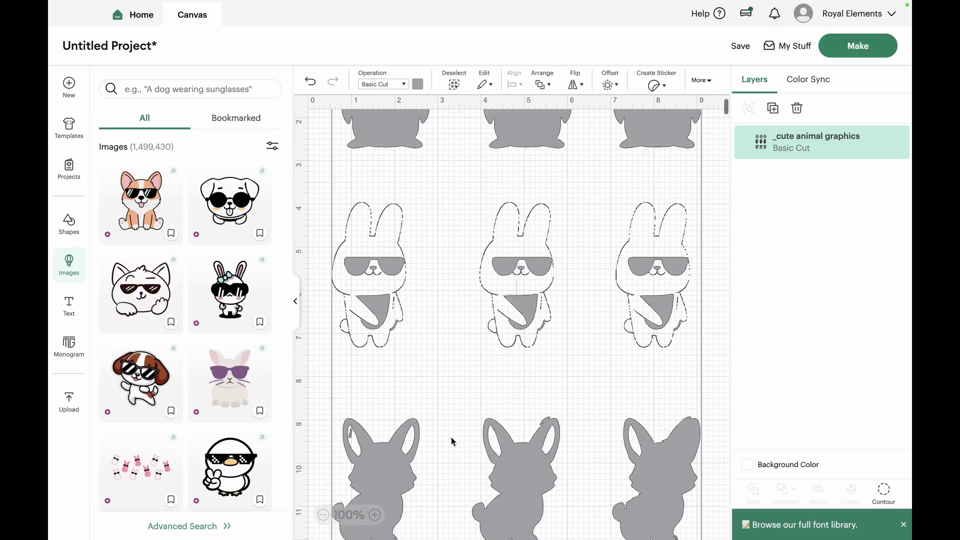
pyautogui.scroll(3, 388, 186)
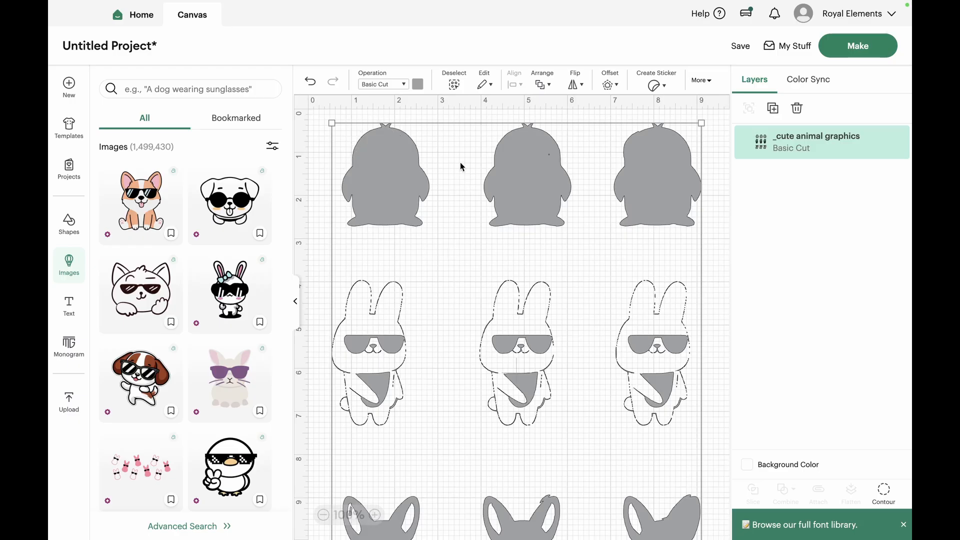
pyautogui.scroll(-3, 425, 338)
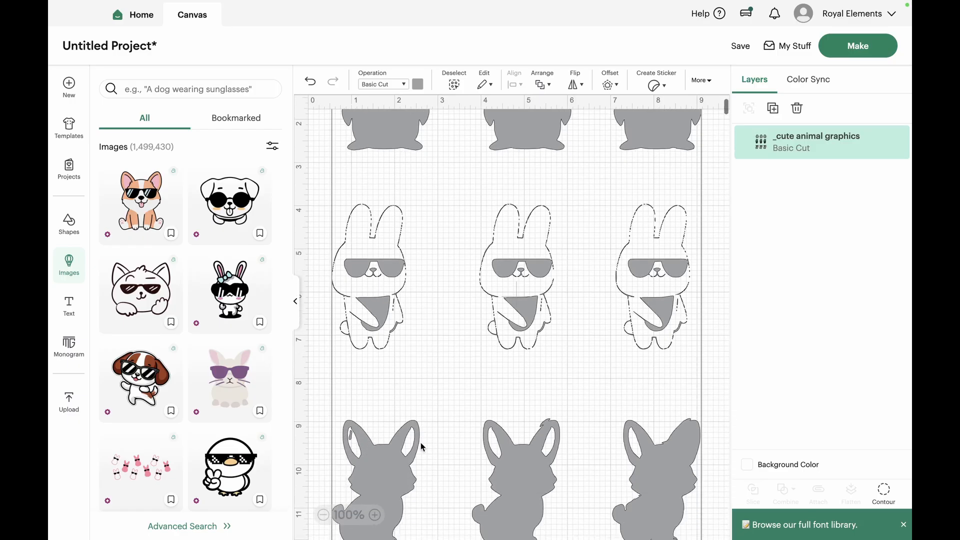
pyautogui.scroll(-3, 421, 446)
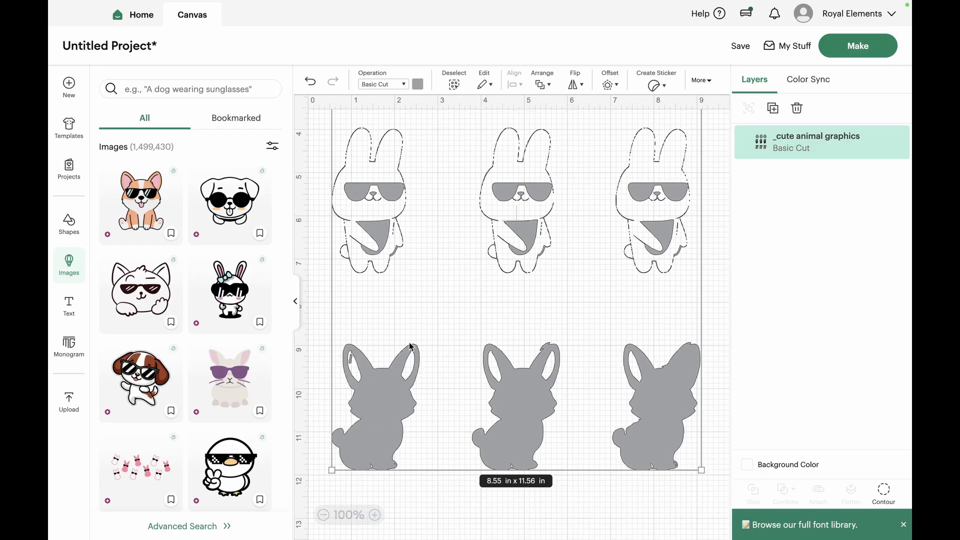
pyautogui.scroll(6, 422, 344)
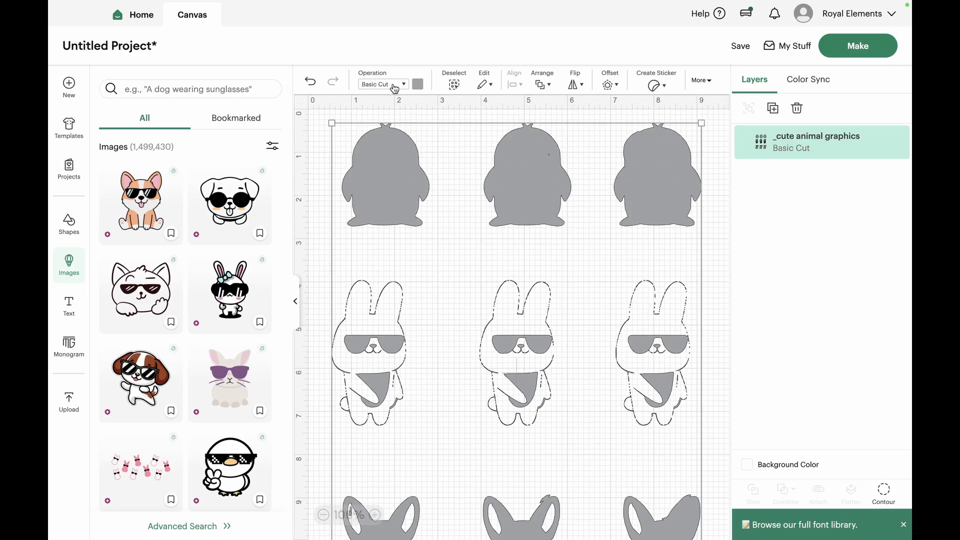
pyautogui.click(382, 84)
pyautogui.click(442, 273)
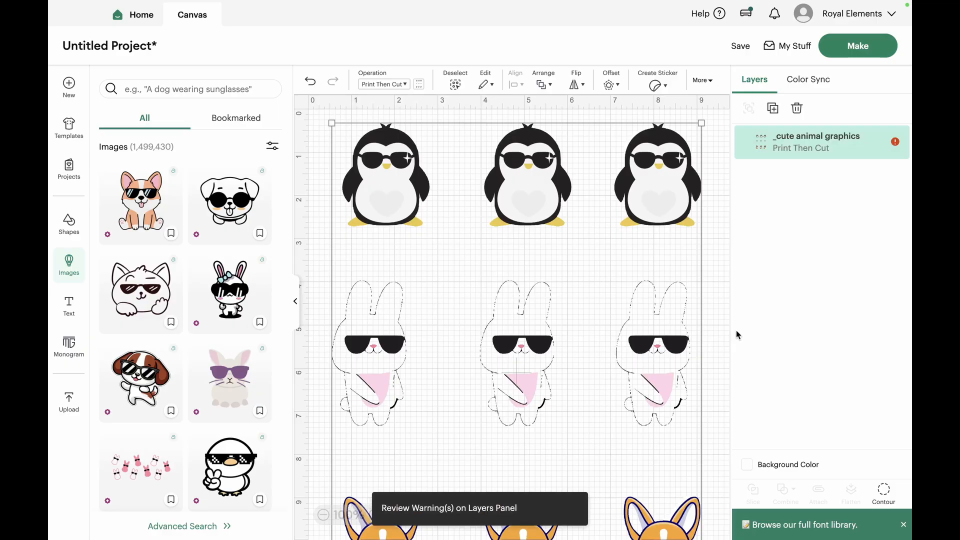
# Open the size warning on the sticker sheet's layer and auto-resize the image to fit letter paper
pyautogui.click(895, 142)
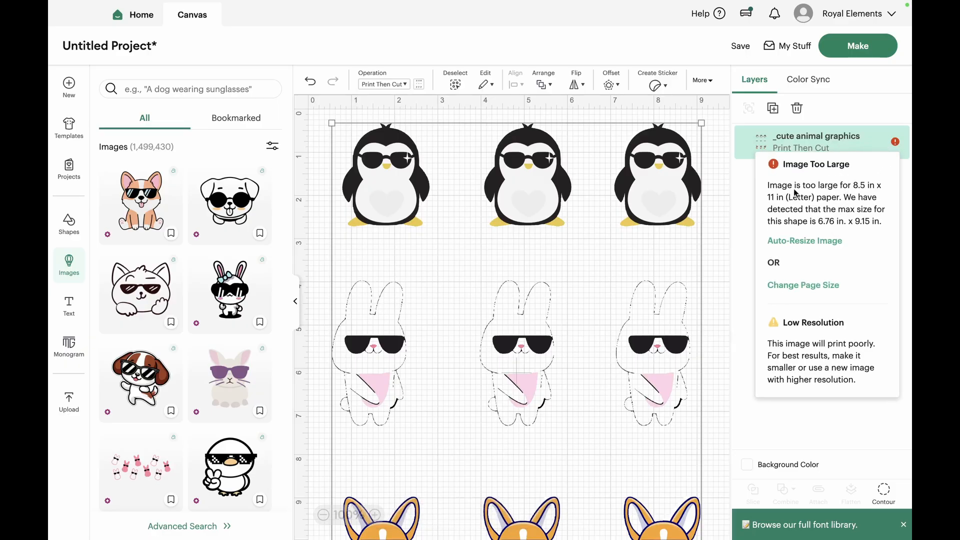
pyautogui.click(817, 244)
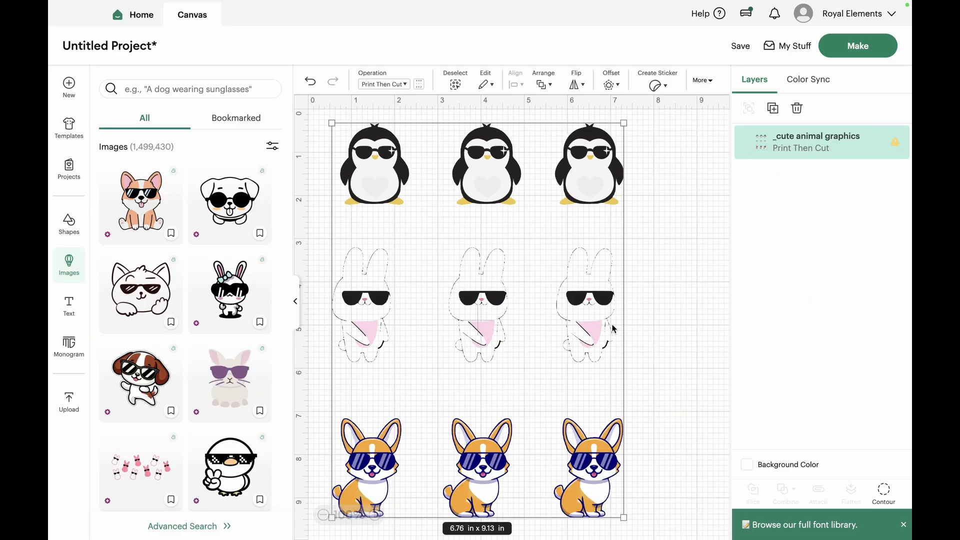
pyautogui.click(649, 313)
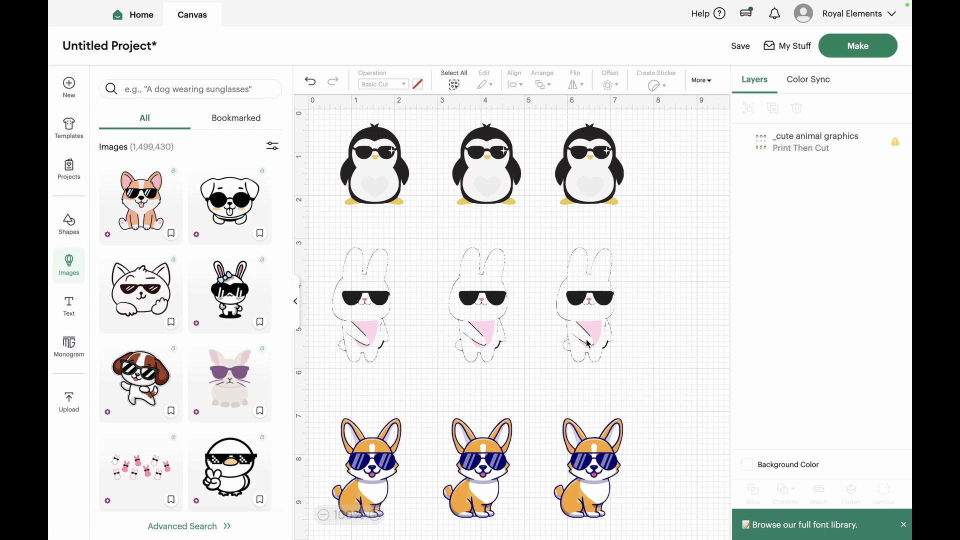
pyautogui.click(584, 304)
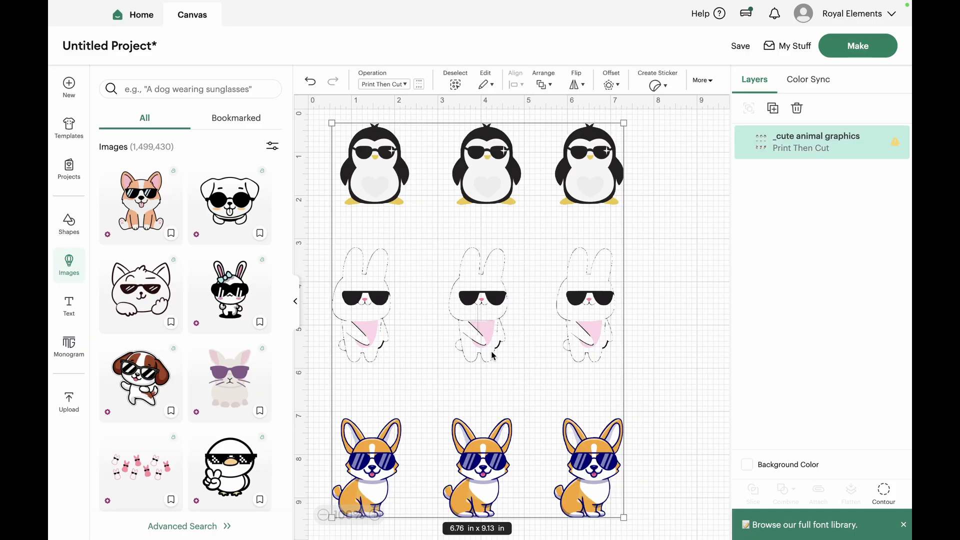
# Try out the Cool Cat and Corgi With Sunglasses library images, shrink the corgi to about 2.53 × 3.32 in, and delete both
pyautogui.click(129, 294)
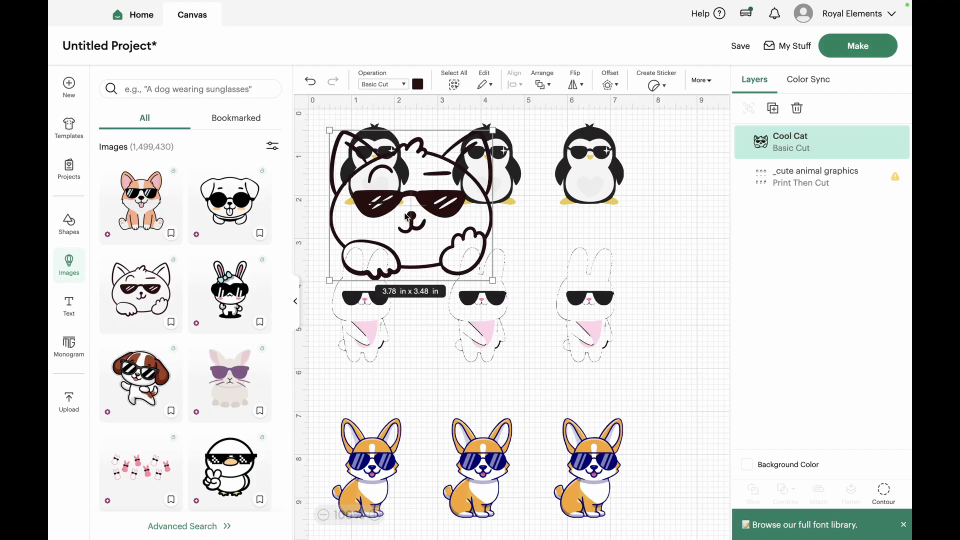
pyautogui.press('Delete')
pyautogui.click(141, 199)
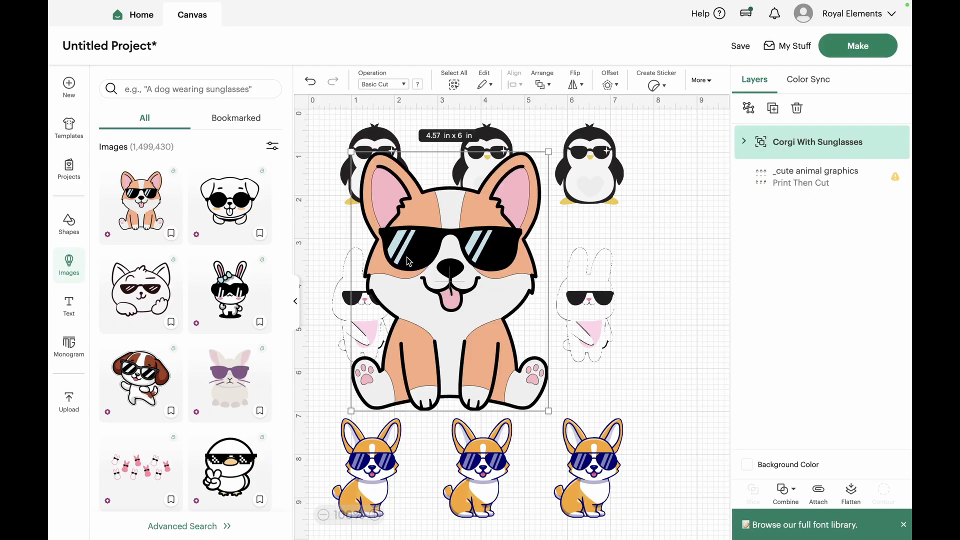
pyautogui.moveTo(407, 260); pyautogui.dragTo(610, 260)
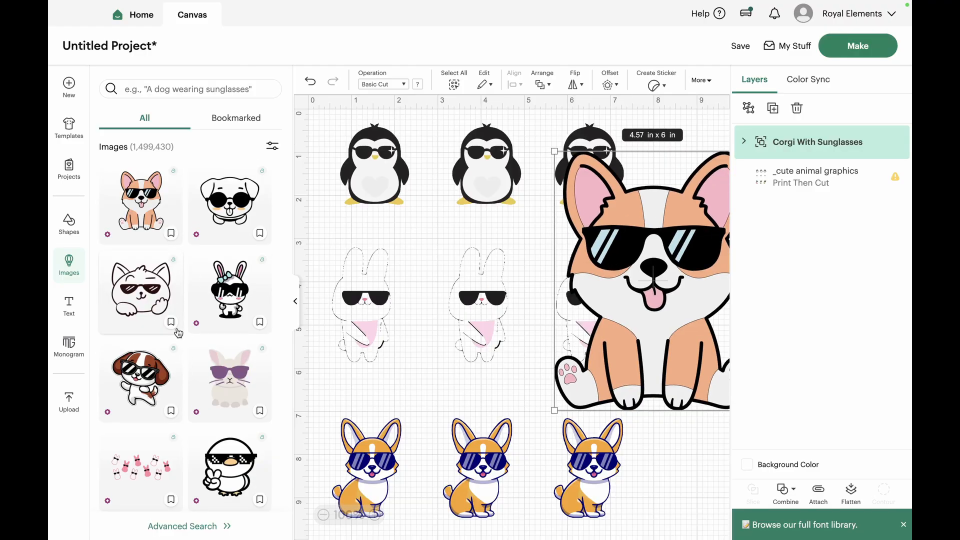
pyautogui.moveTo(724, 175); pyautogui.dragTo(607, 267)
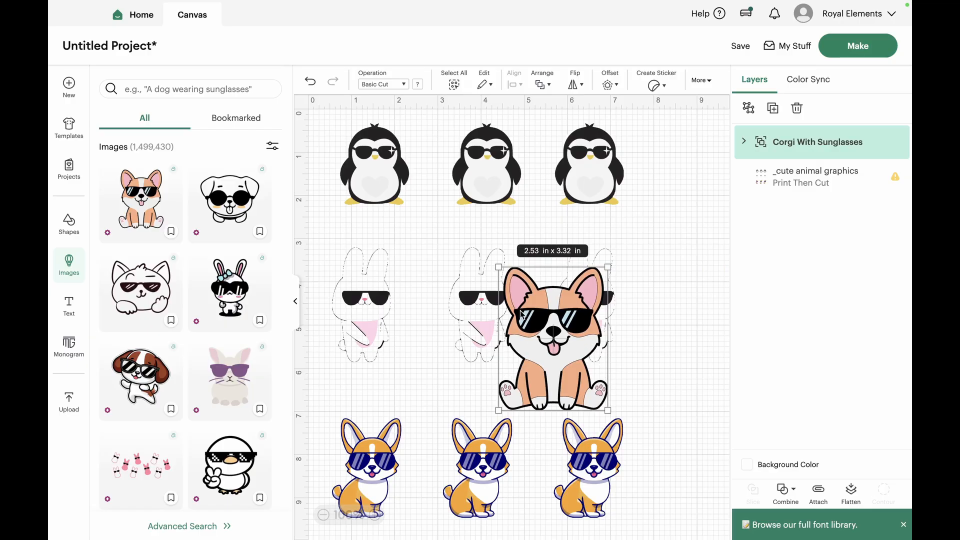
pyautogui.press('Delete')
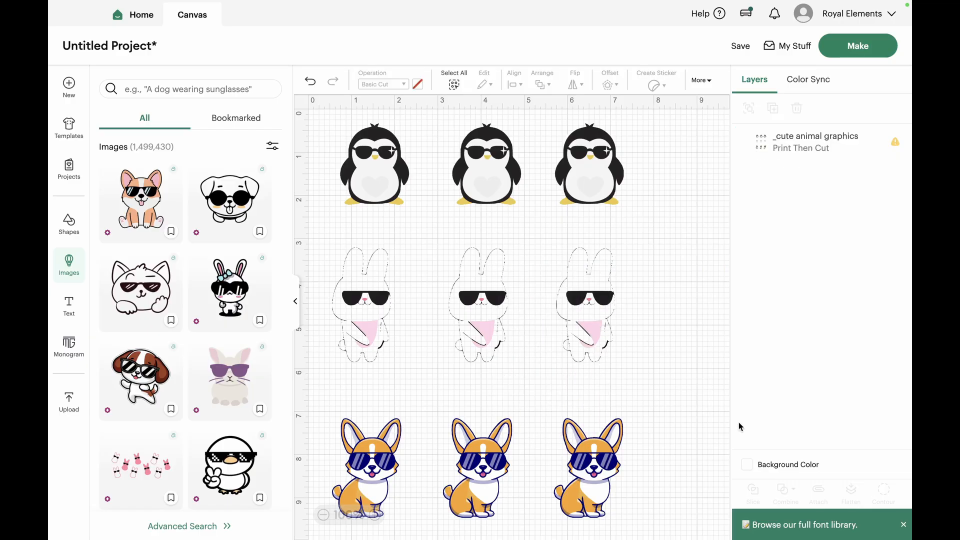
# Select the sticker sheet, start making it, and save the project with the title "cool stickers"
pyautogui.scroll(-1, 677, 345)
pyautogui.scroll(1, 649, 280)
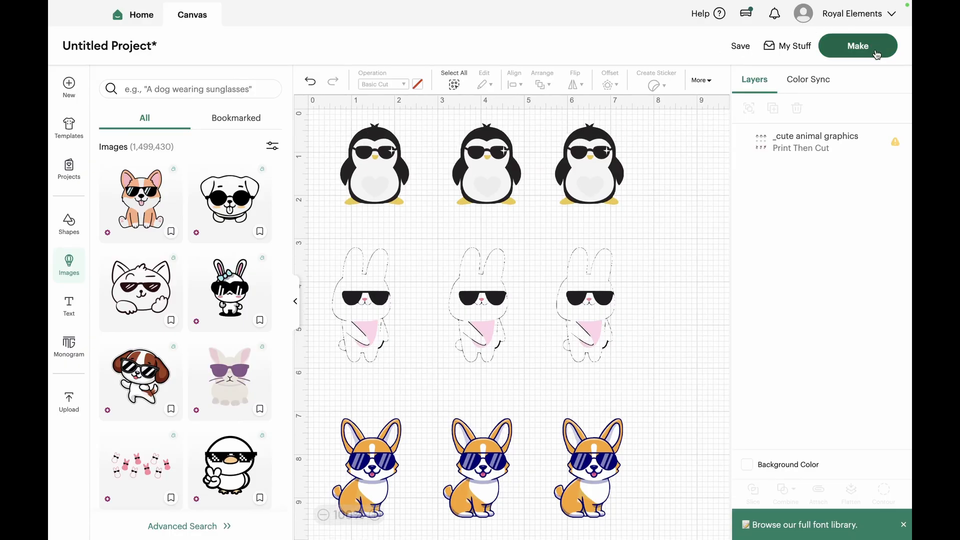
pyautogui.click(550, 192)
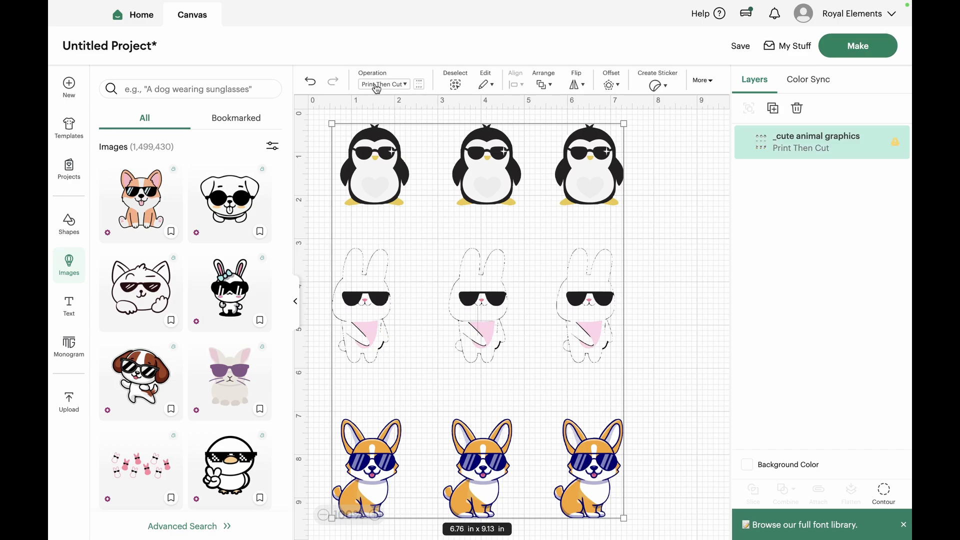
pyautogui.moveTo(895, 142)
pyautogui.click(868, 48)
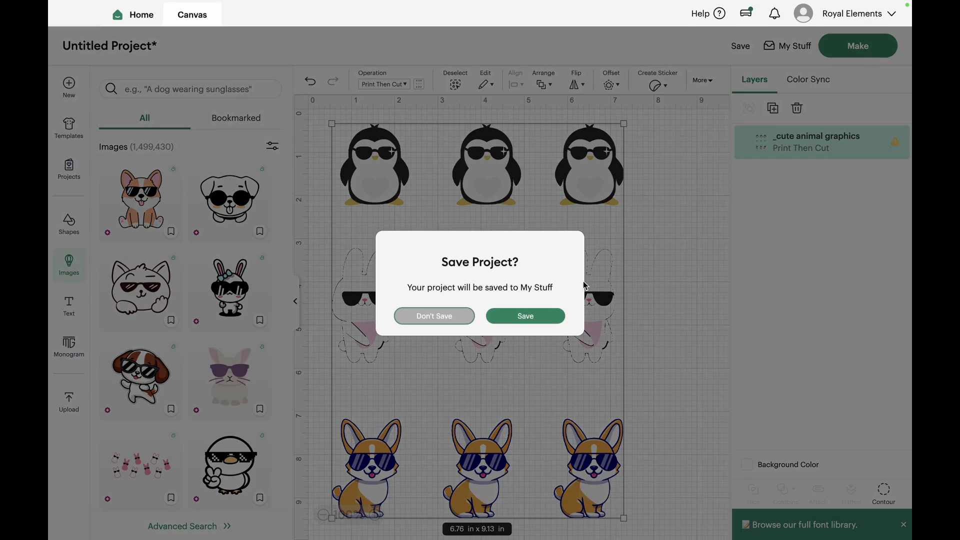
pyautogui.click(548, 316)
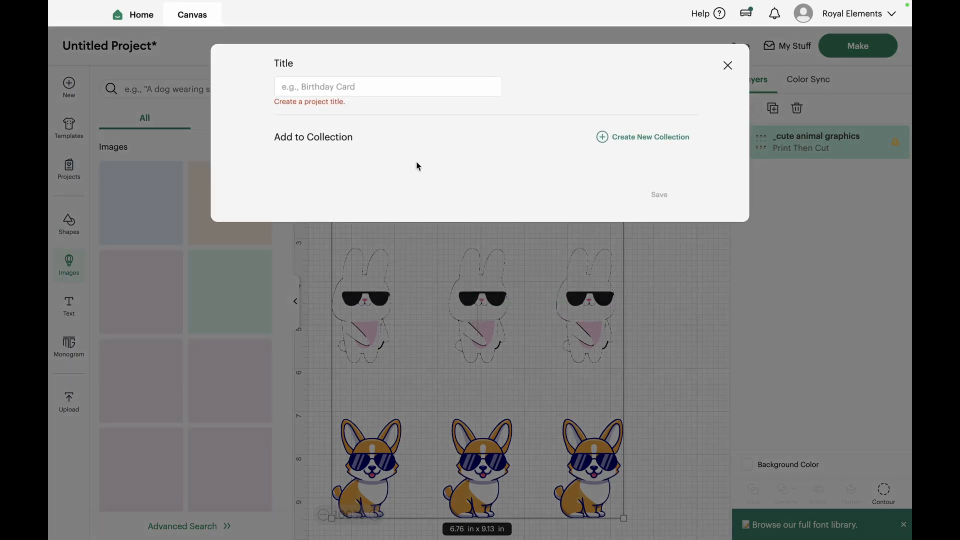
pyautogui.click(343, 89)
pyautogui.write('cool stickers')
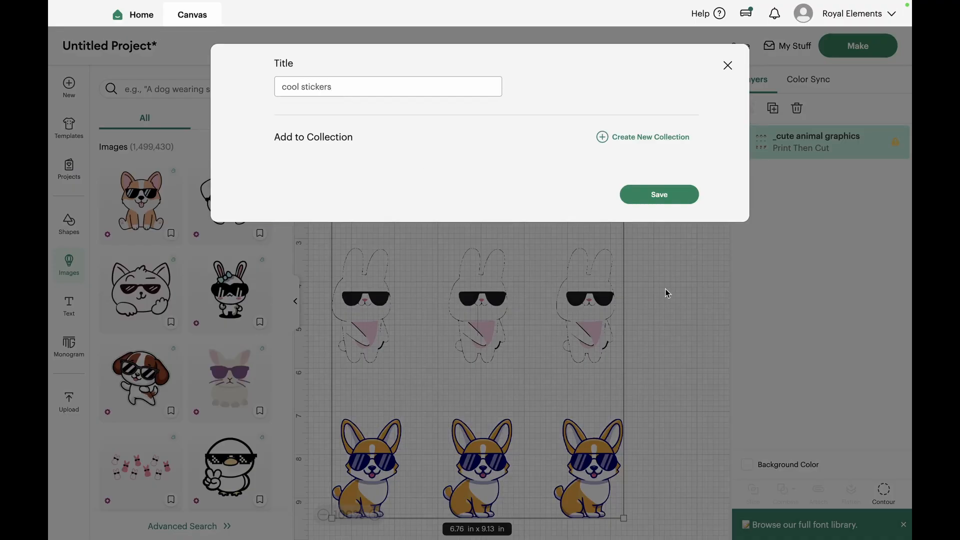
pyautogui.click(676, 196)
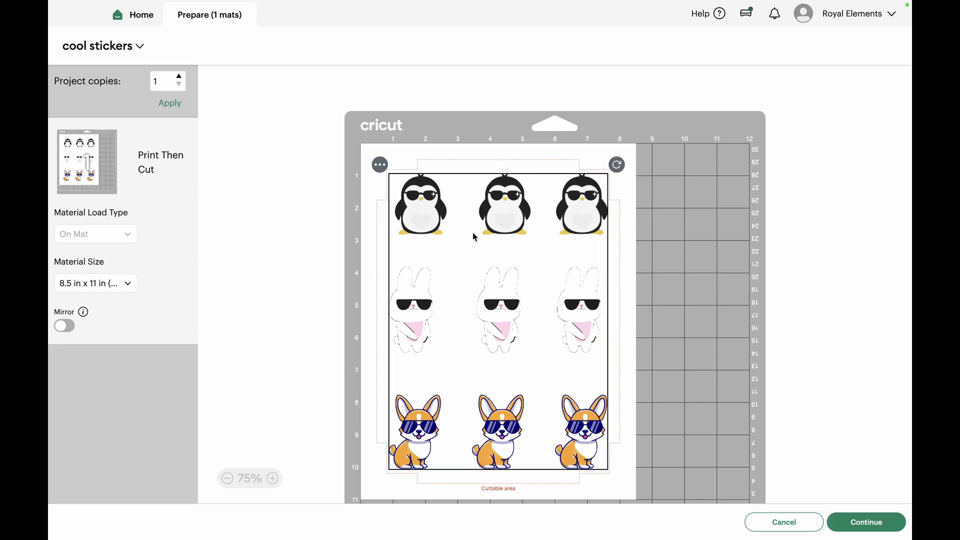
# Nudge the sticker sheet slightly down within the mat's cuttable area, move it back up and deselect it
pyautogui.moveTo(484, 216); pyautogui.dragTo(484, 236)
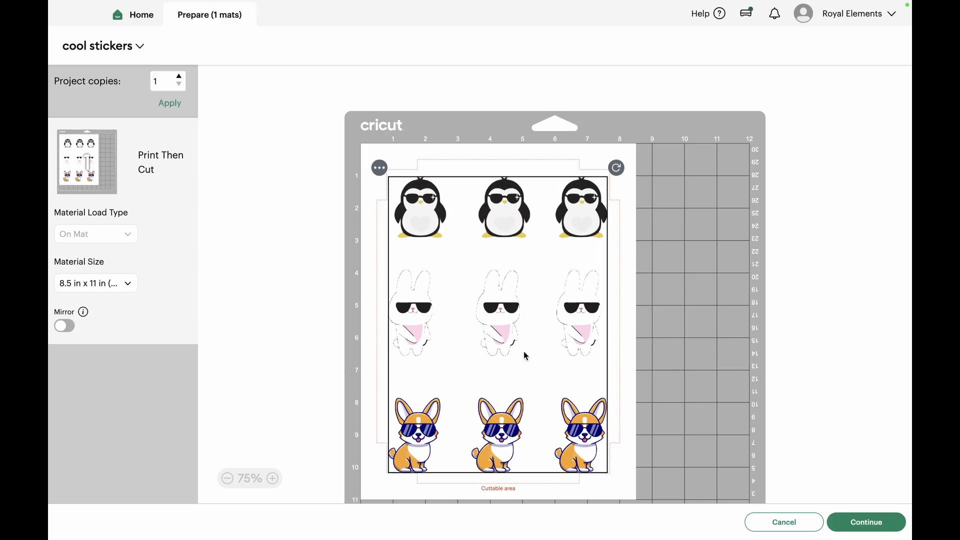
pyautogui.moveTo(523, 351); pyautogui.dragTo(522, 347)
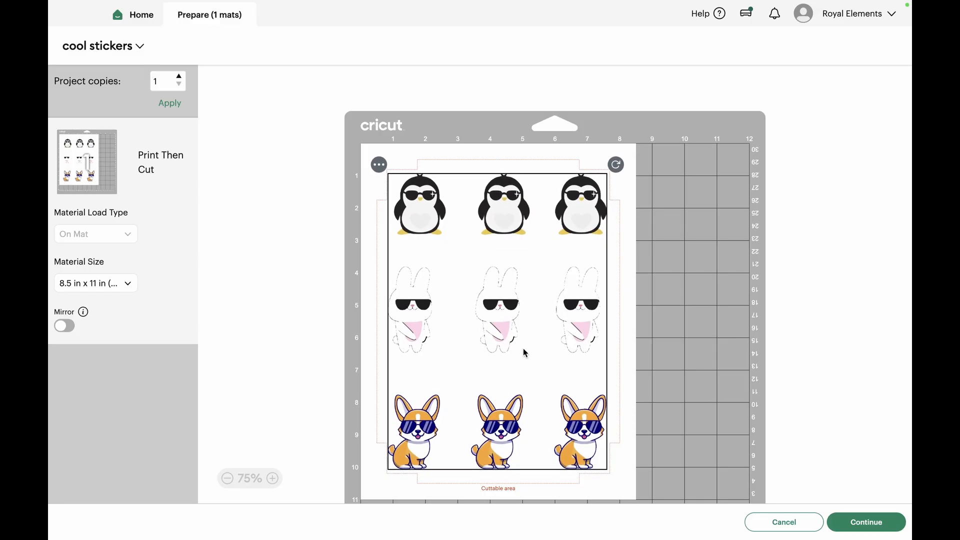
pyautogui.click(566, 165)
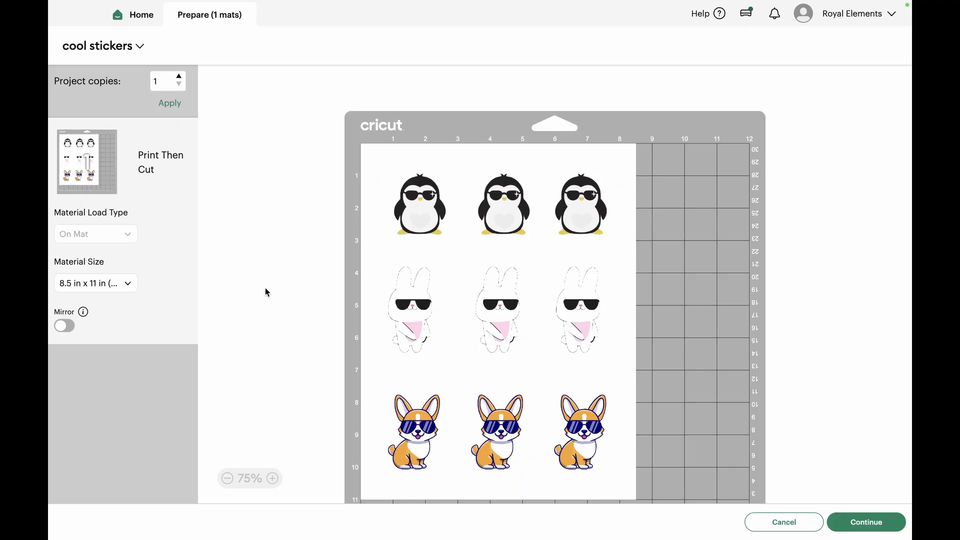
# Examine the sticker sheet's placement on the letter-size page and check its cuttable area in the mat preview
pyautogui.scroll(-2, 265, 287)
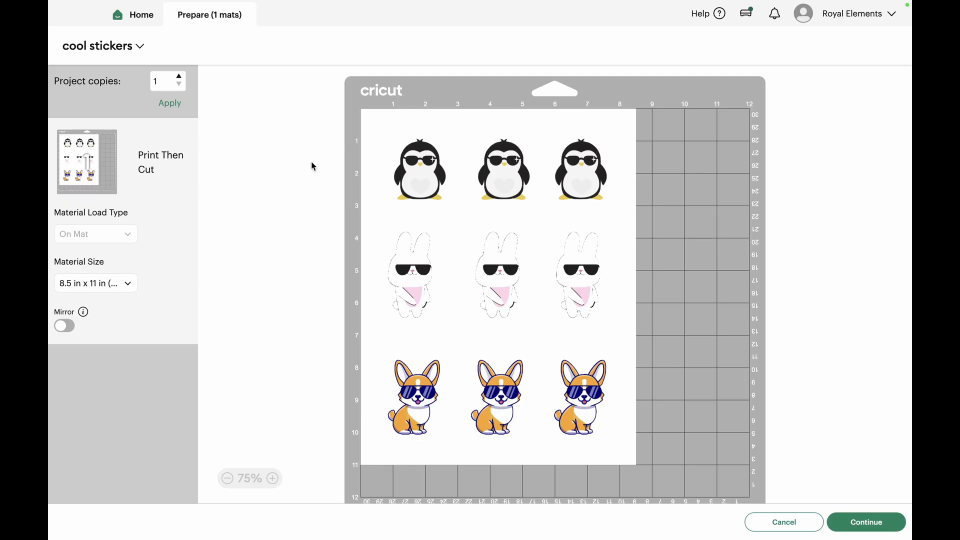
pyautogui.scroll(1, 311, 172)
pyautogui.scroll(1, 311, 173)
pyautogui.scroll(-1, 311, 173)
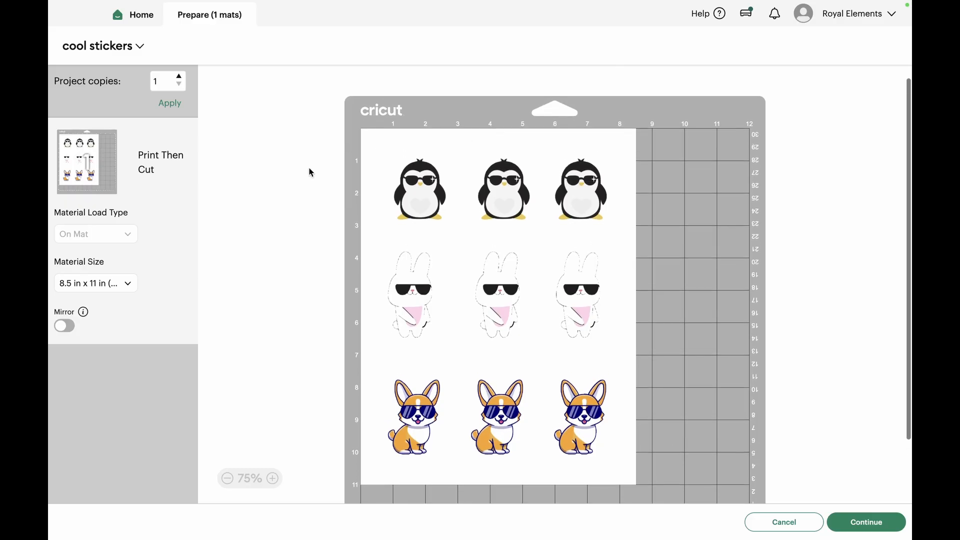
pyautogui.scroll(-1, 311, 172)
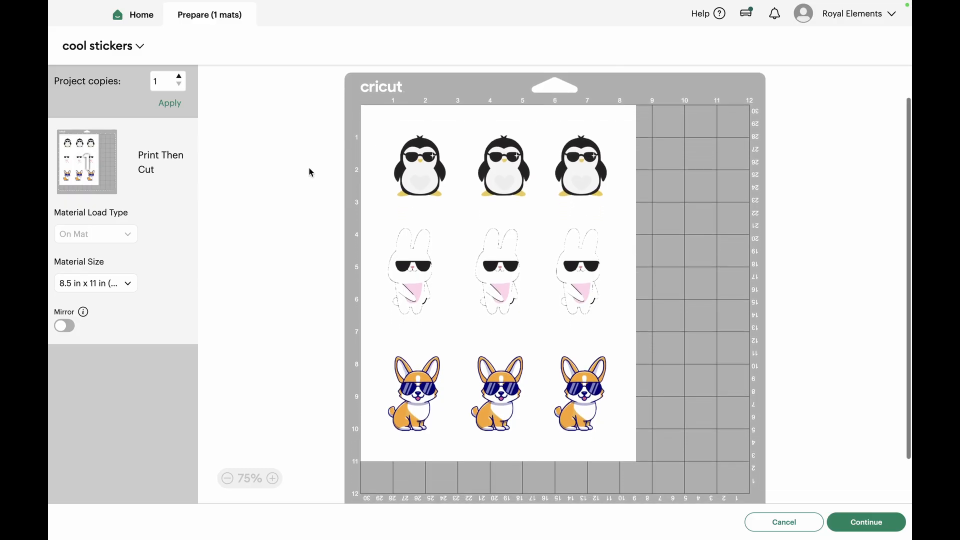
pyautogui.scroll(2, 310, 172)
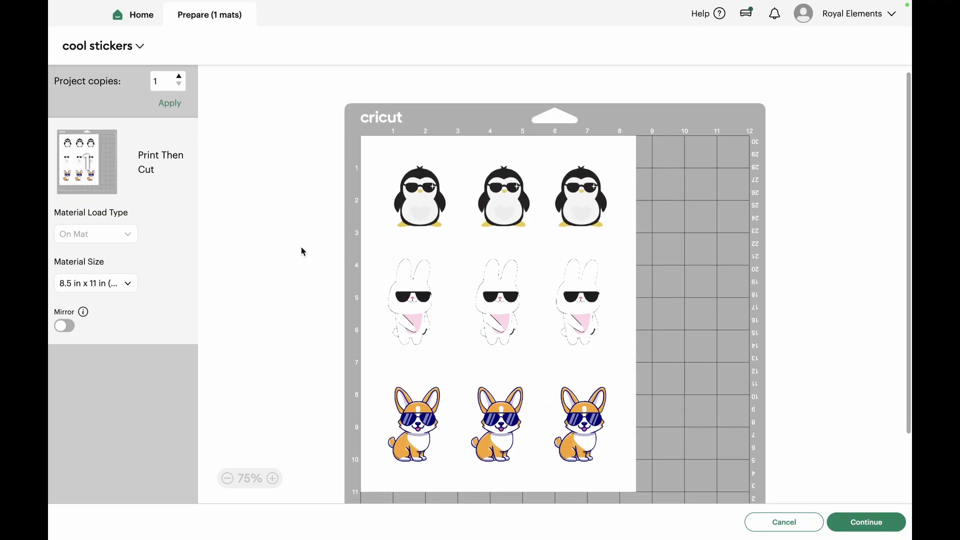
pyautogui.scroll(-1, 317, 349)
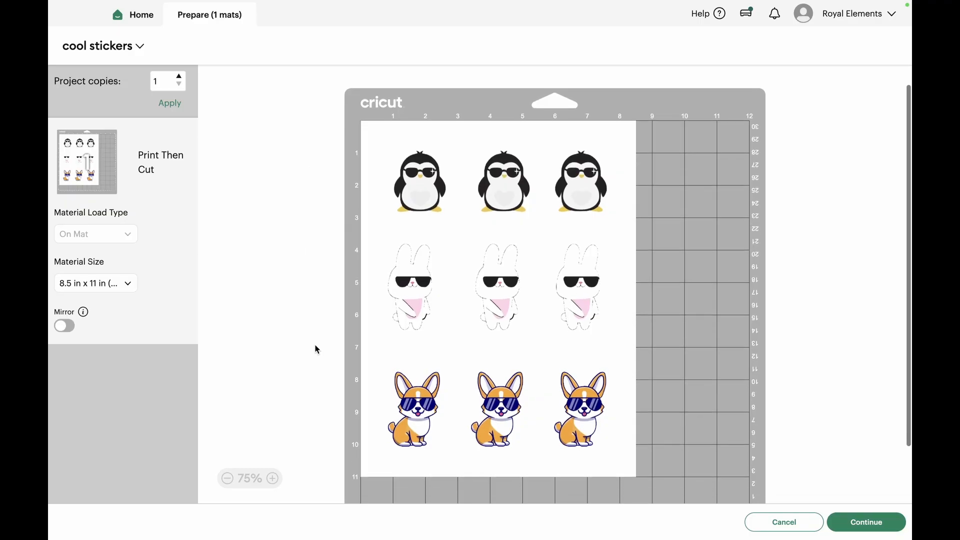
pyautogui.click(401, 265)
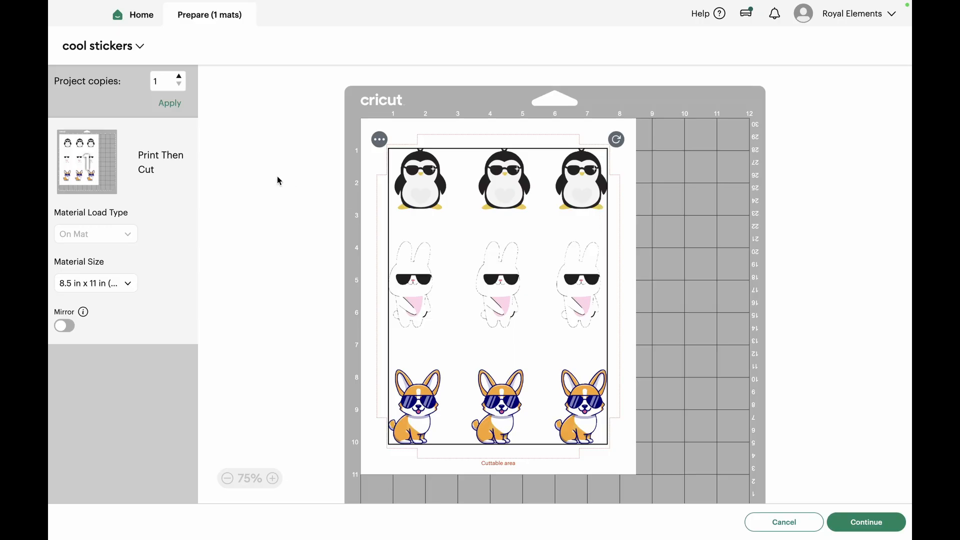
pyautogui.click(320, 214)
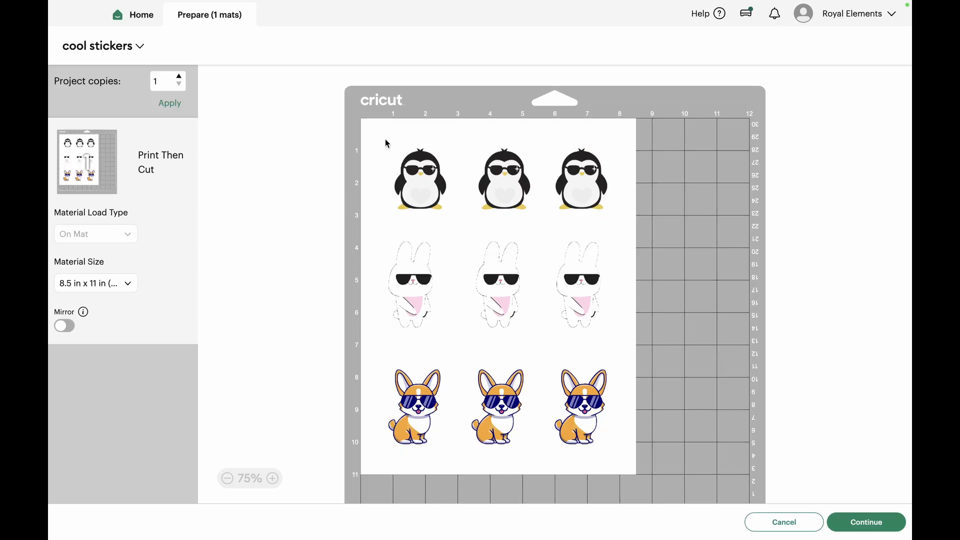
pyautogui.click(499, 306)
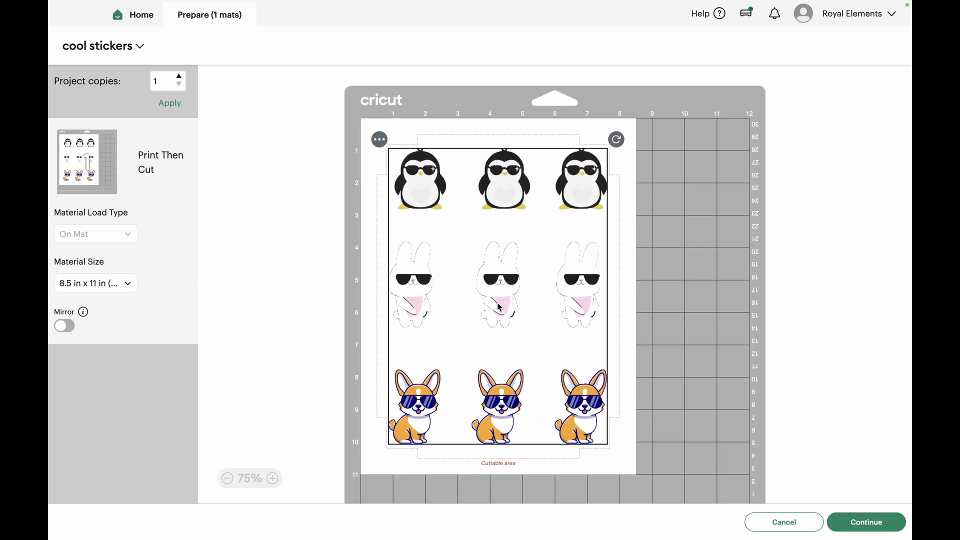
pyautogui.scroll(-1, 428, 339)
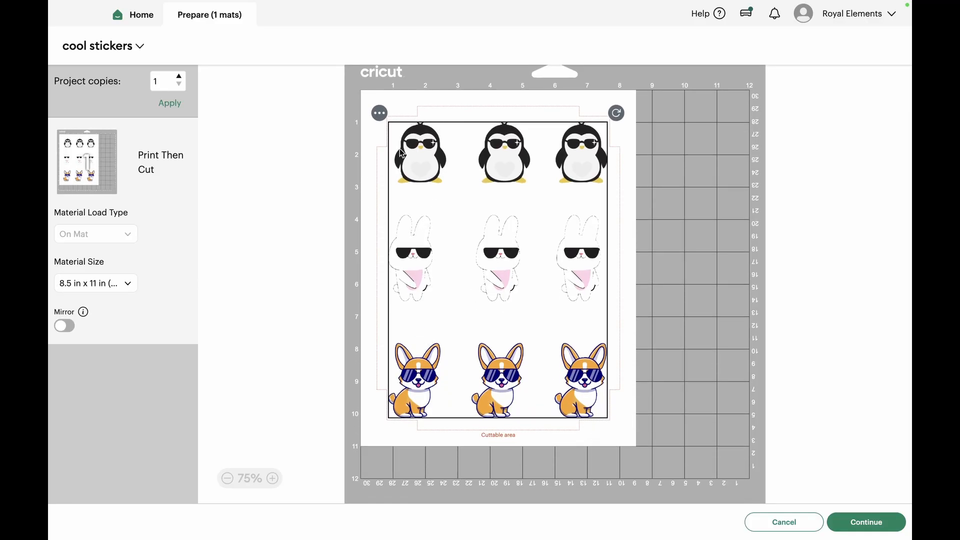
pyautogui.click(624, 276)
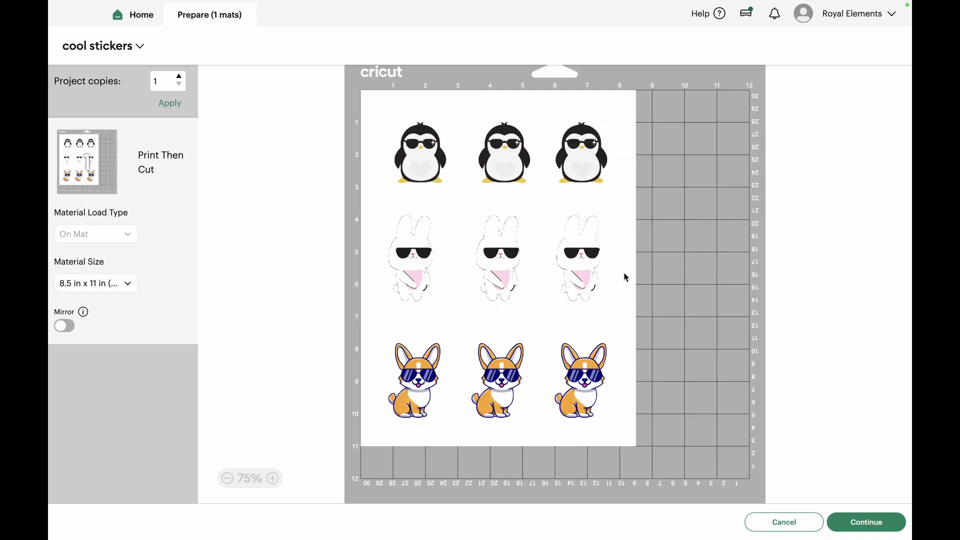
# Continue from the mat preview to the make stage and skip the recommended Print Then Cut calibration for now
pyautogui.click(856, 528)
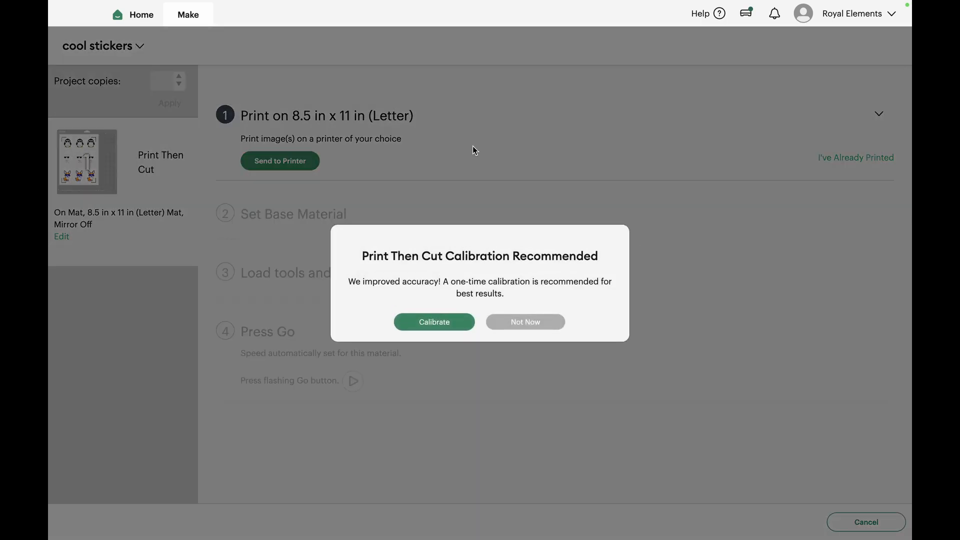
pyautogui.click(532, 325)
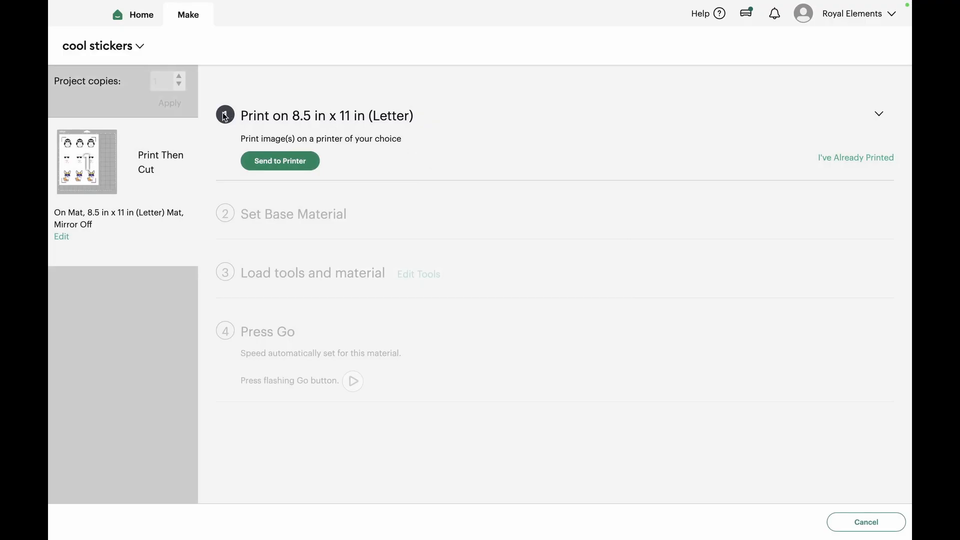
pyautogui.moveTo(433, 115); pyautogui.dragTo(243, 115)
pyautogui.click(405, 161)
pyautogui.moveTo(72, 170)
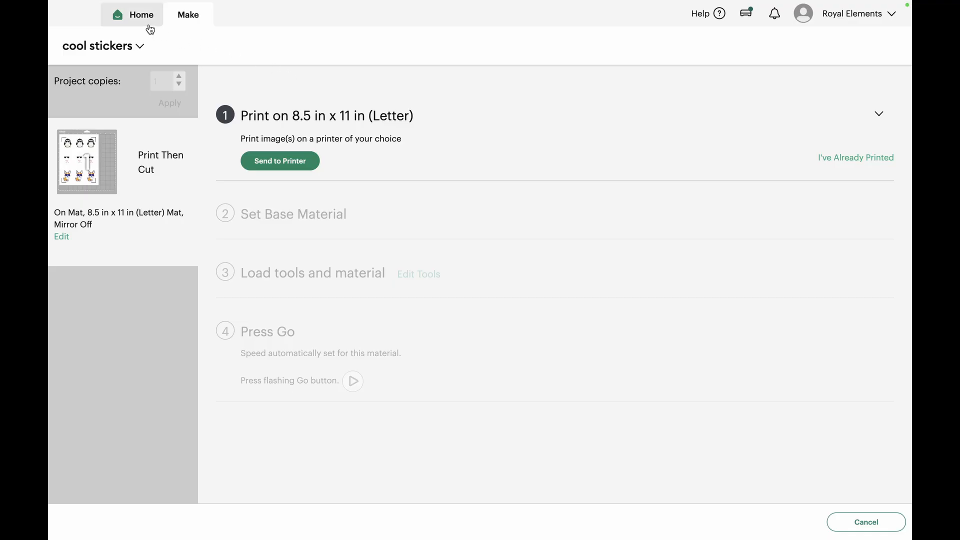
# Return to the home page and look over its project and image suggestions
pyautogui.click(150, 27)
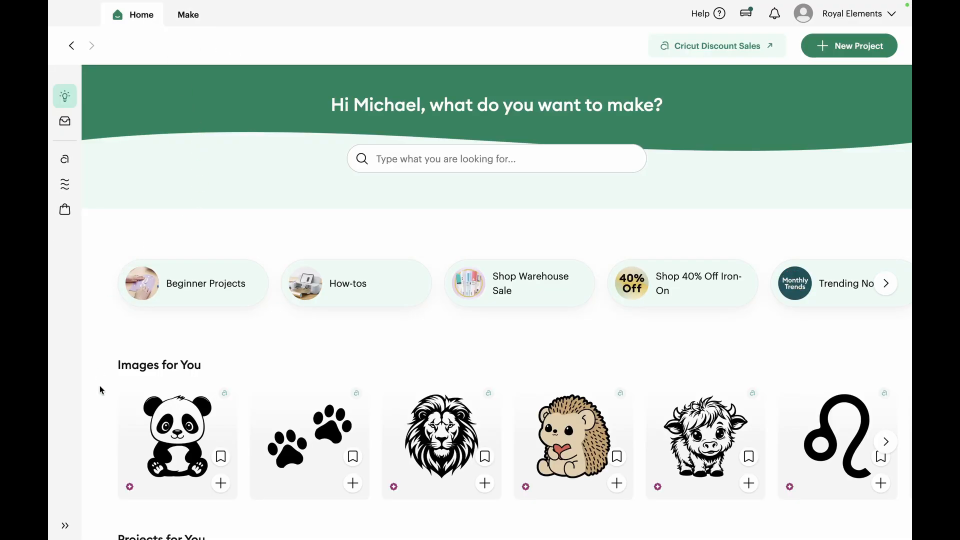
pyautogui.scroll(-1, 100, 385)
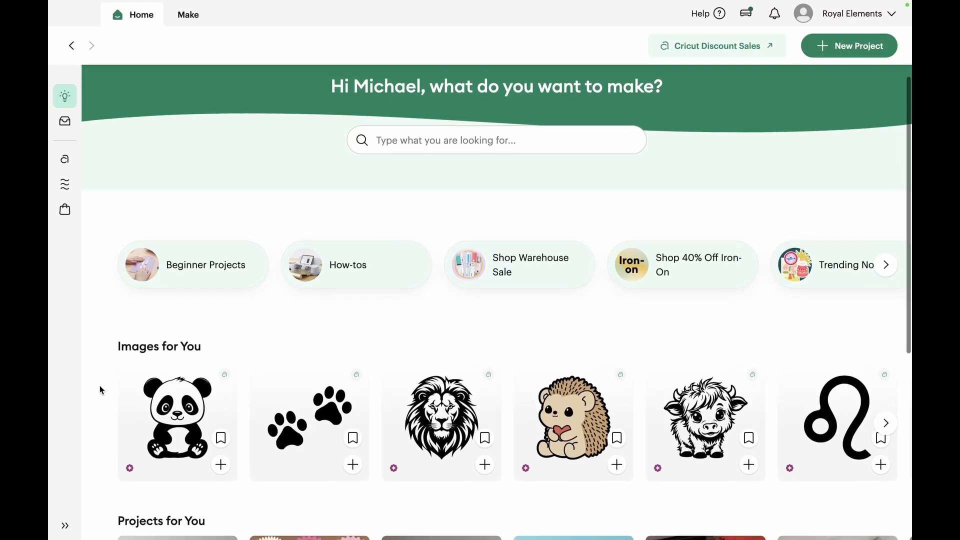
pyautogui.scroll(1, 100, 386)
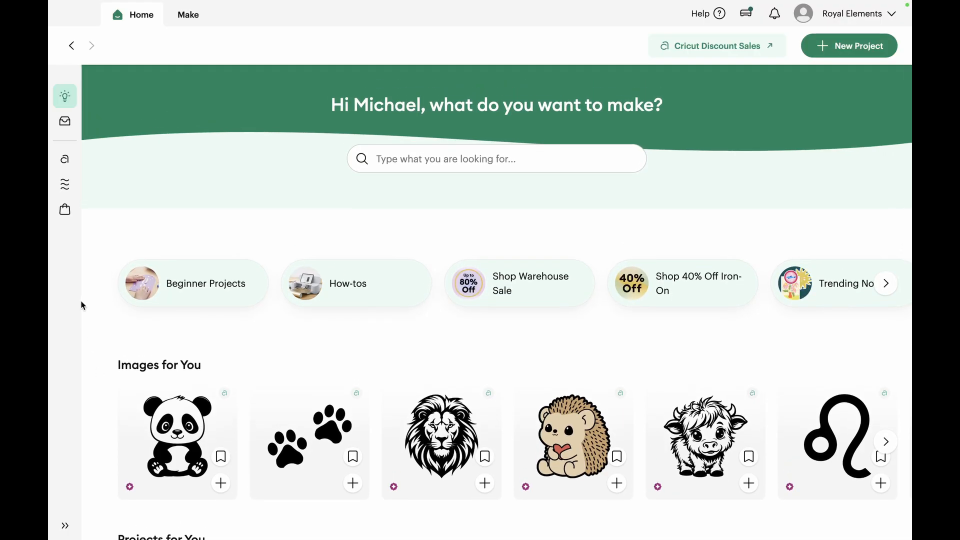